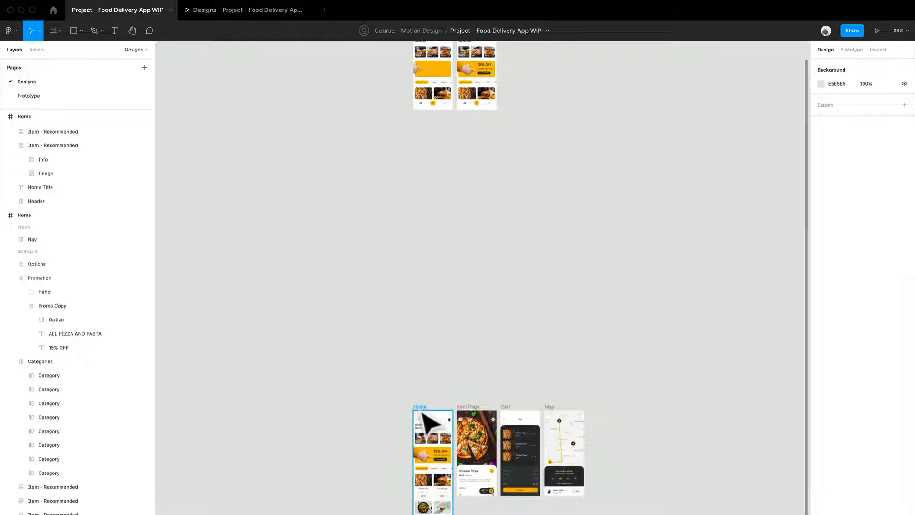
- Duplicate the tall Home frame and place the copy below the upper row of Home frames, at Y -3388
drag(421, 416, 431, 292)
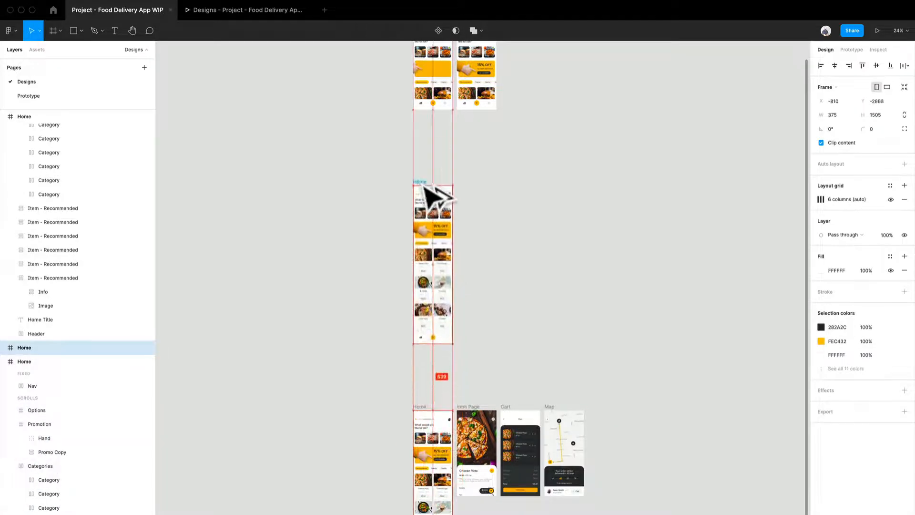
ctrl+scroll(446, 243, up, 5)
scroll(443, 286, up, 4)
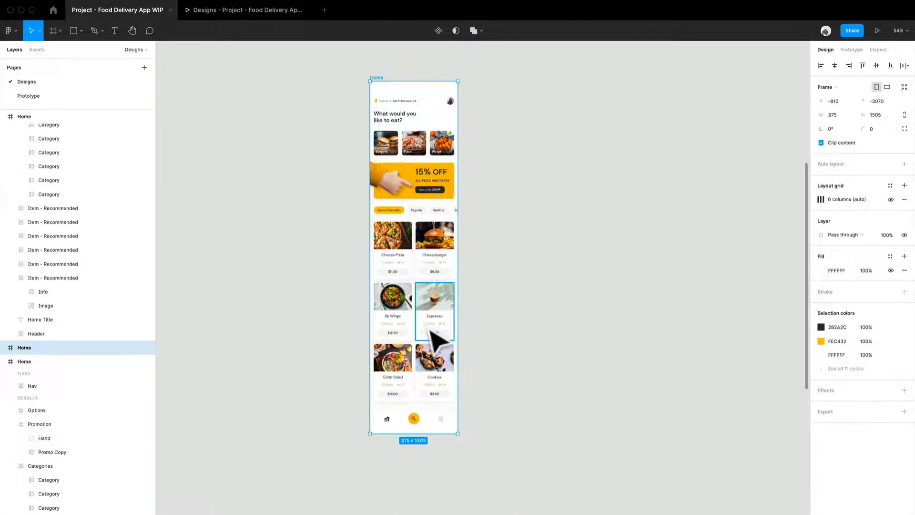
drag(426, 381, 422, 322)
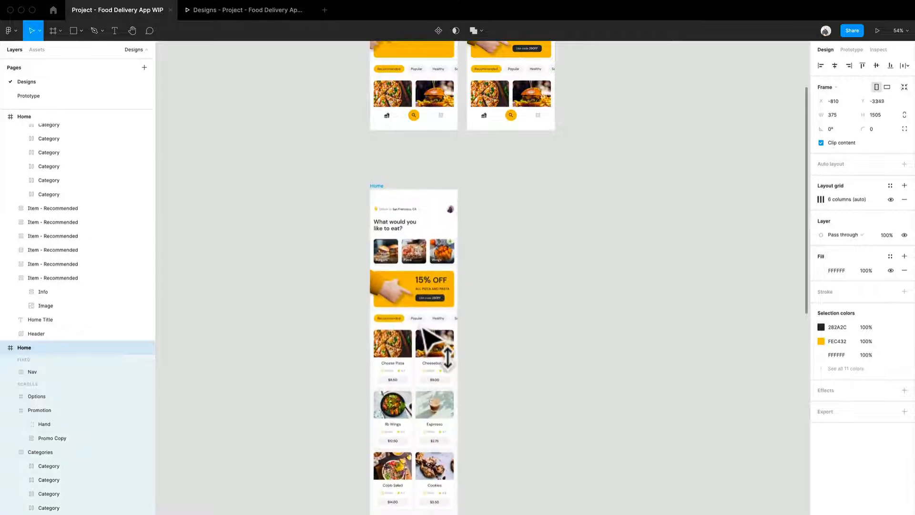
ctrl+scroll(414, 217, up, 3)
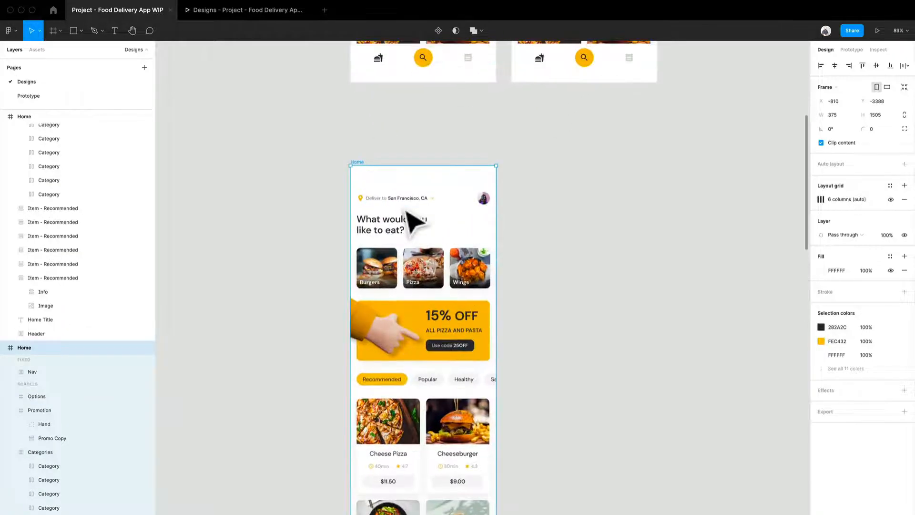
- Duplicate the new Home frame again and place the copy beside it at X -395, Y -3388
scroll(415, 222, down, 2)
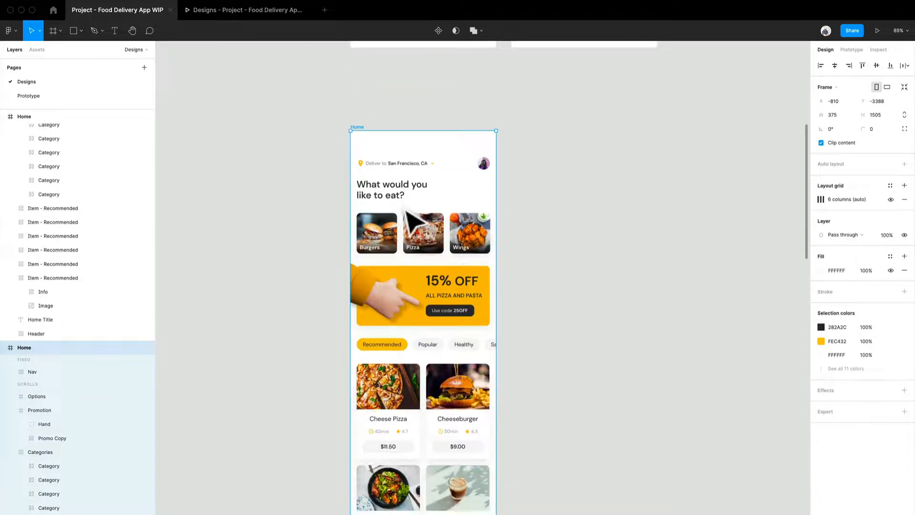
scroll(409, 220, down, 3)
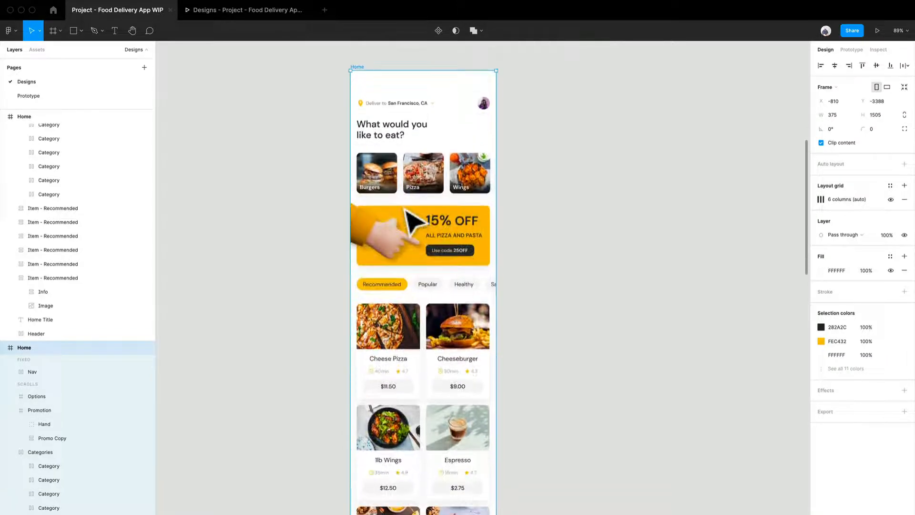
ctrl+scroll(409, 220, down, 2)
ctrl+scroll(405, 209, down, 3)
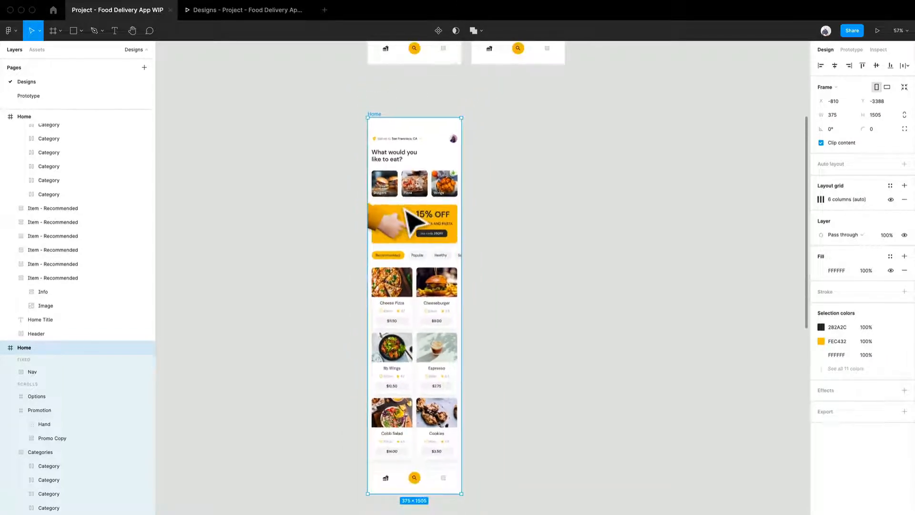
alt+drag(407, 223, 512, 238)
- In the second Home copy, change the Recommended option's fill to F6F6F6, sampled from the inactive Popular option
ctrl+scroll(418, 260, up, 10)
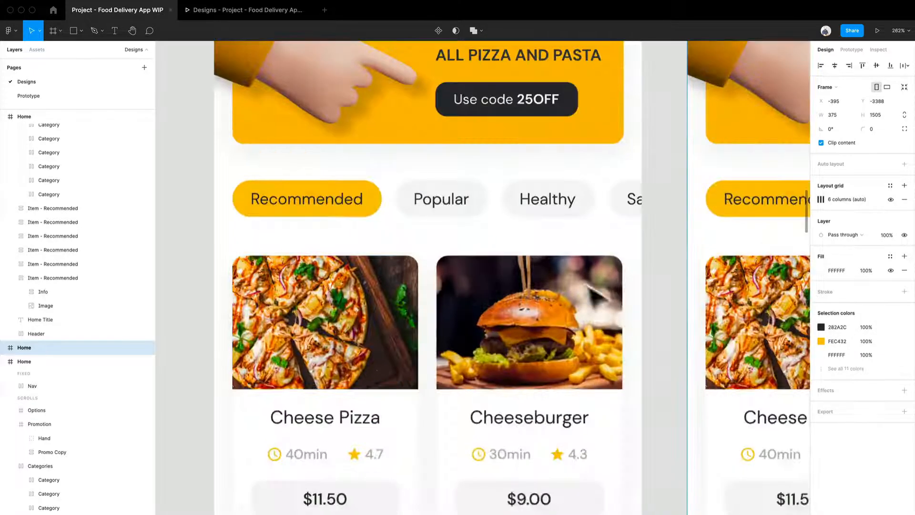
ctrl+scroll(438, 226, down, 5)
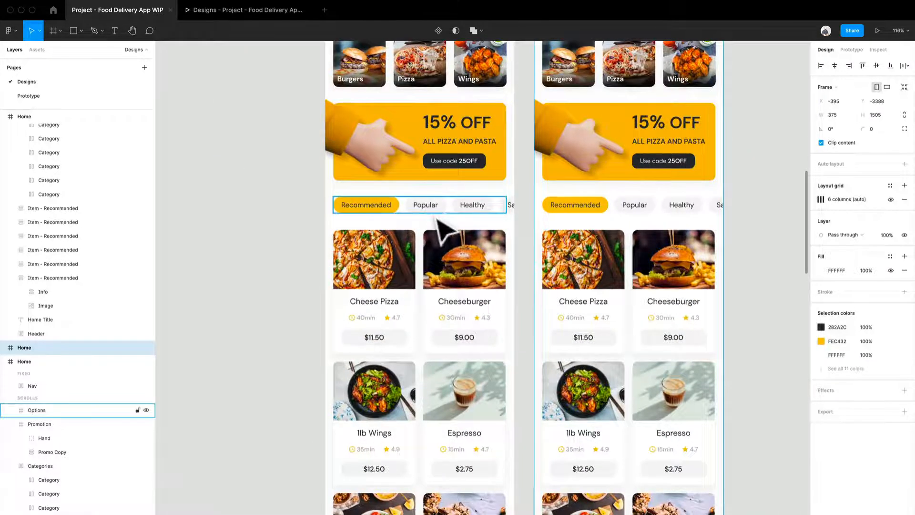
scroll(657, 238, down, 1)
ctrl+scroll(502, 239, up, 5)
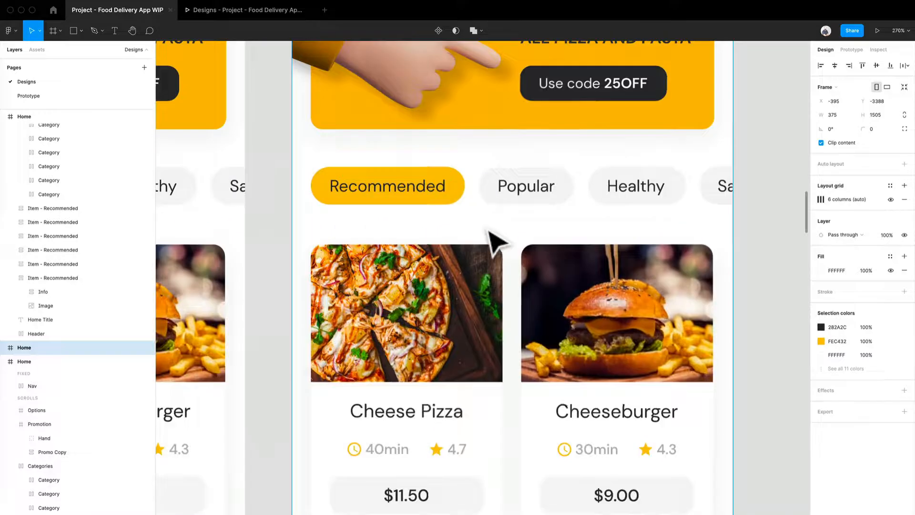
double_click(453, 204)
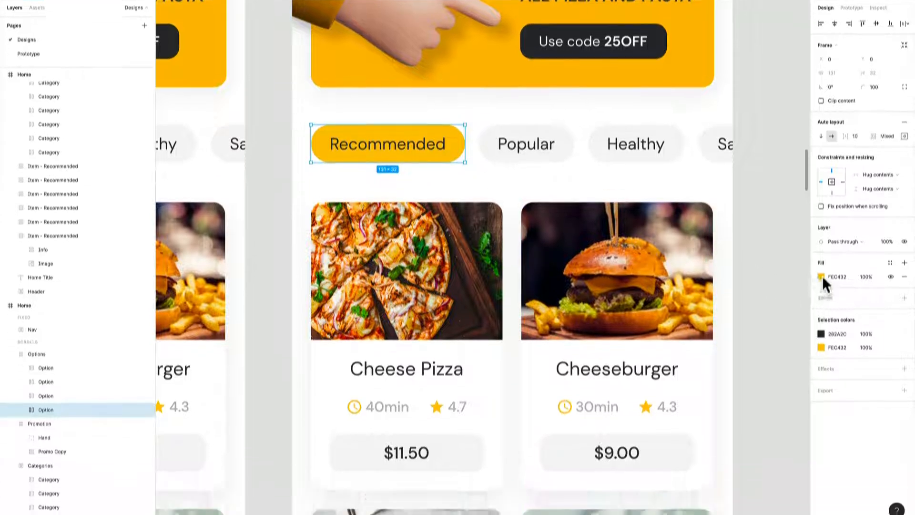
click(821, 319)
click(717, 397)
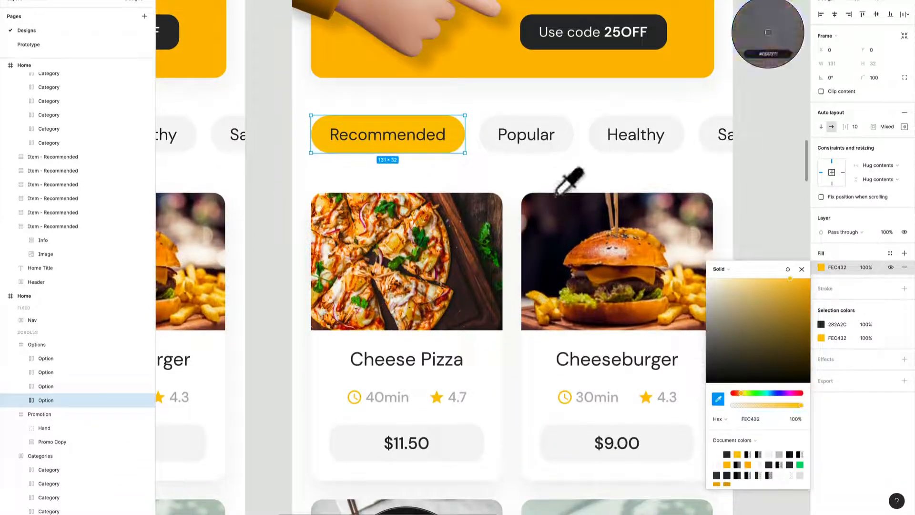
click(508, 151)
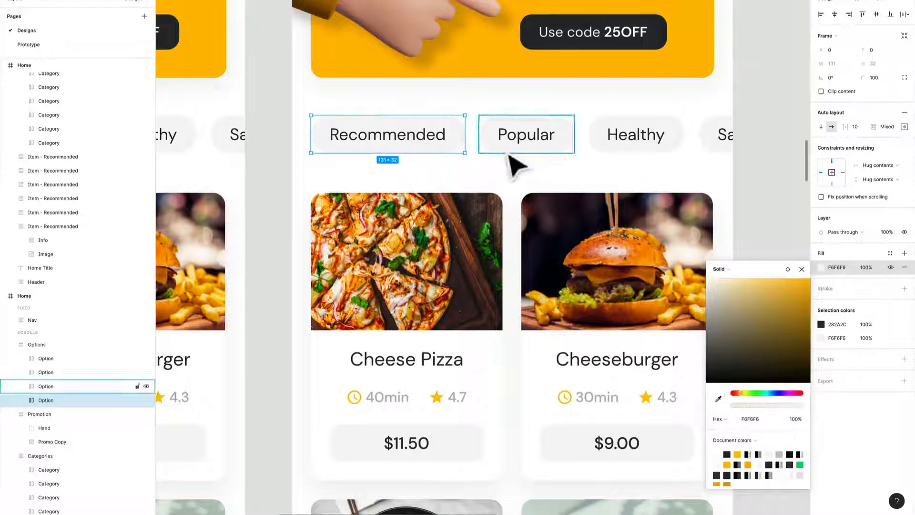
- Fill the Healthy option in the second copy with FEC432, sampled from the first copy's Recommended option
click(634, 150)
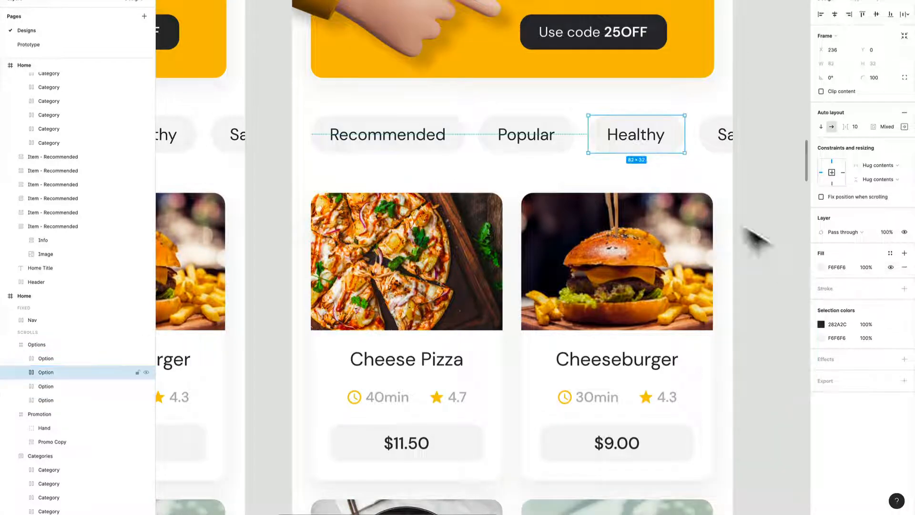
click(819, 270)
click(718, 398)
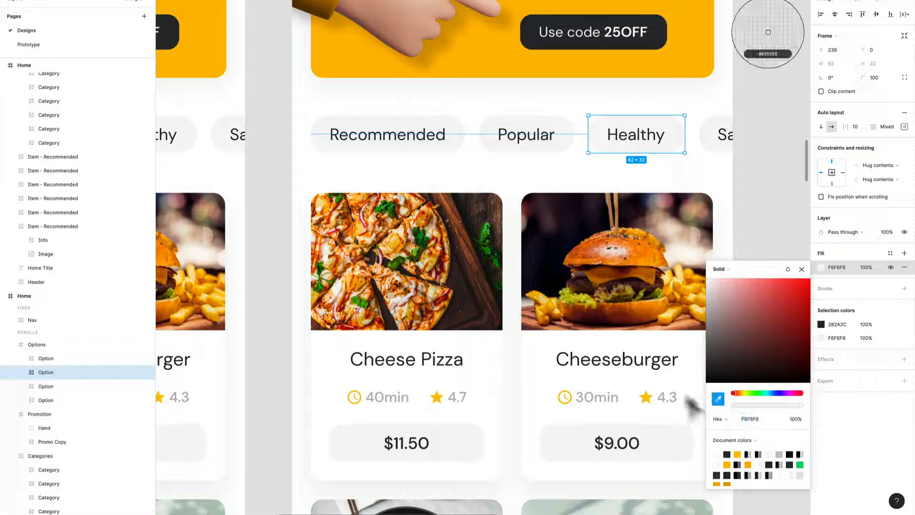
drag(267, 202, 570, 262)
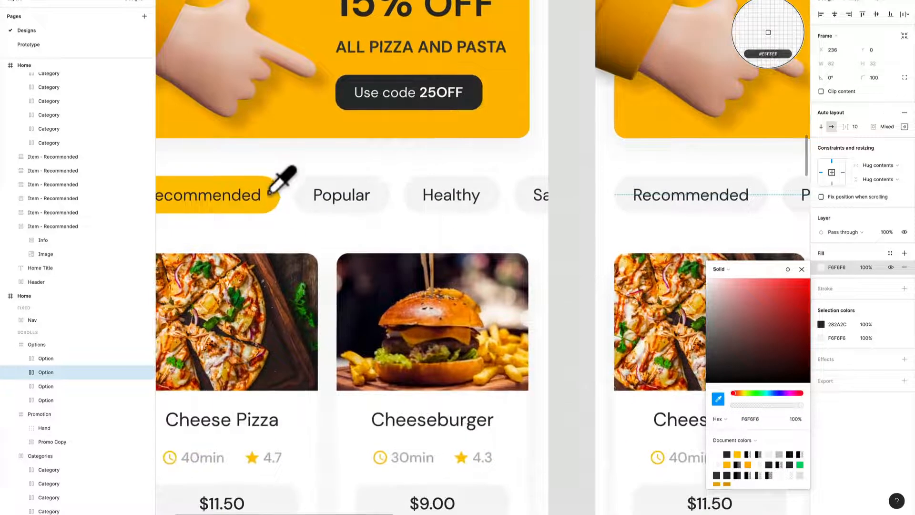
click(272, 208)
drag(641, 243, 240, 207)
key(i)
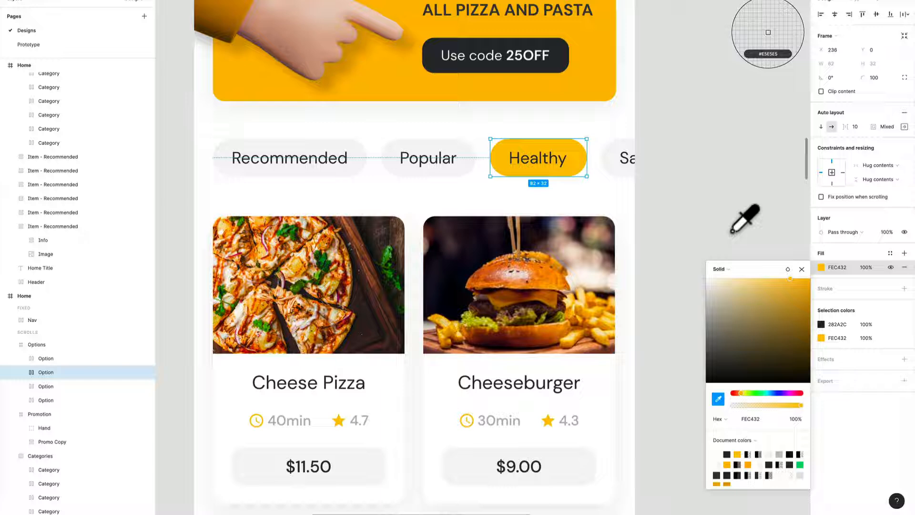
key(Escape)
click(710, 234)
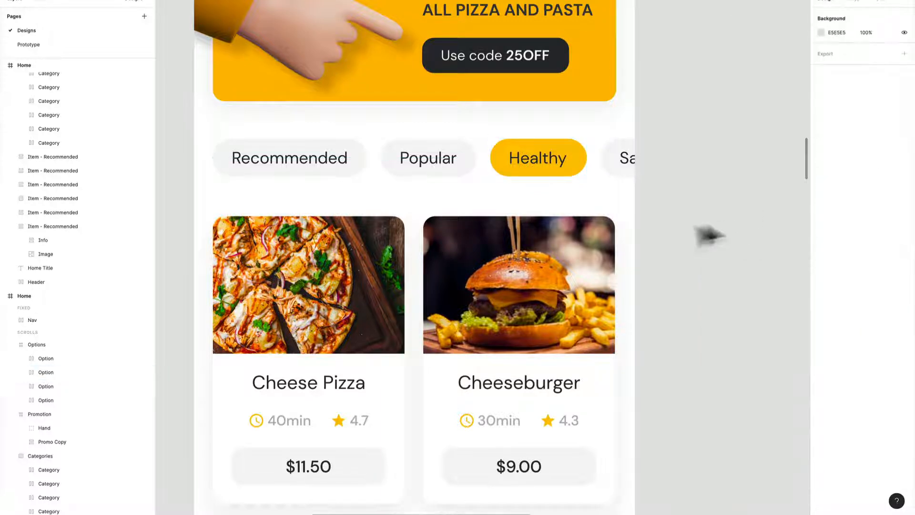
- Move all four options in the second copy's row left together until Healthy sits near the promotion banner's left edge
click(480, 173)
double_click(547, 174)
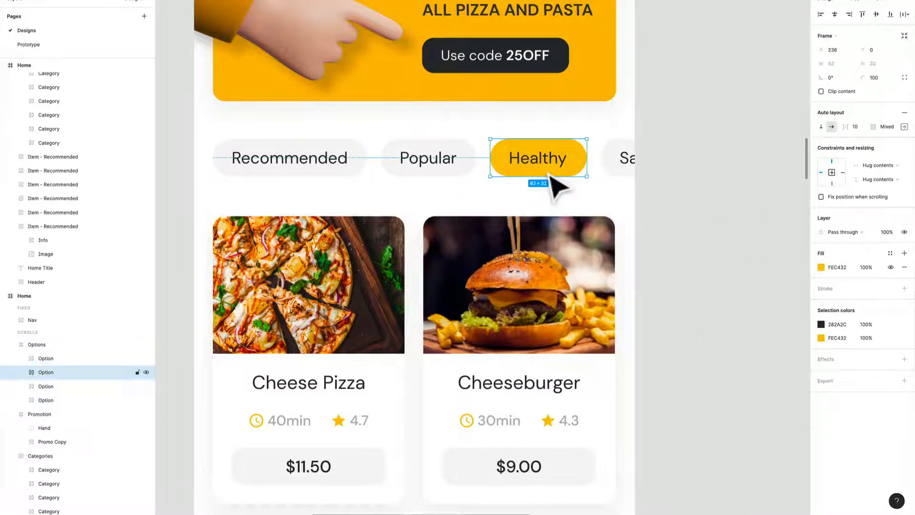
key(ctrl+a)
mouse_move(567, 176)
mouse_down()
mouse_move(317, 180)
mouse_move(290, 173)
mouse_move(509, 149)
mouse_up()
scroll(255, 160, up, 8)
scroll(498, 159, up, 4)
scroll(493, 177, down, 1)
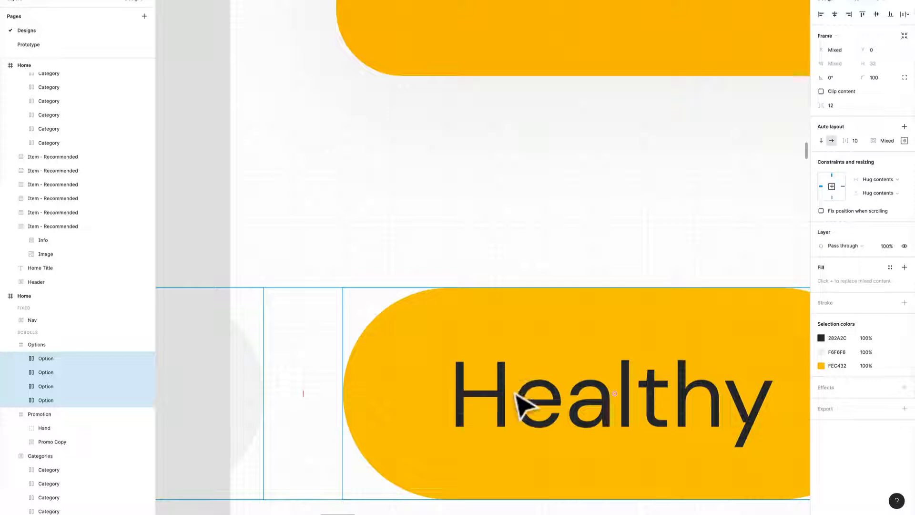
scroll(511, 414, down, 10)
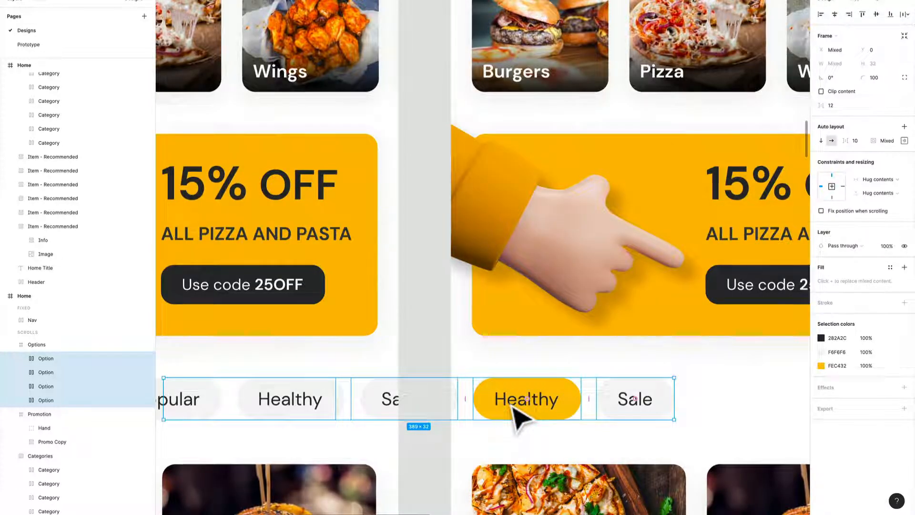
- Nudge the selected options horizontally so Healthy lines up with the promotion banner's left edge, and clear the selection
key(Left)
key(Left)
key(Left)
key(Left)
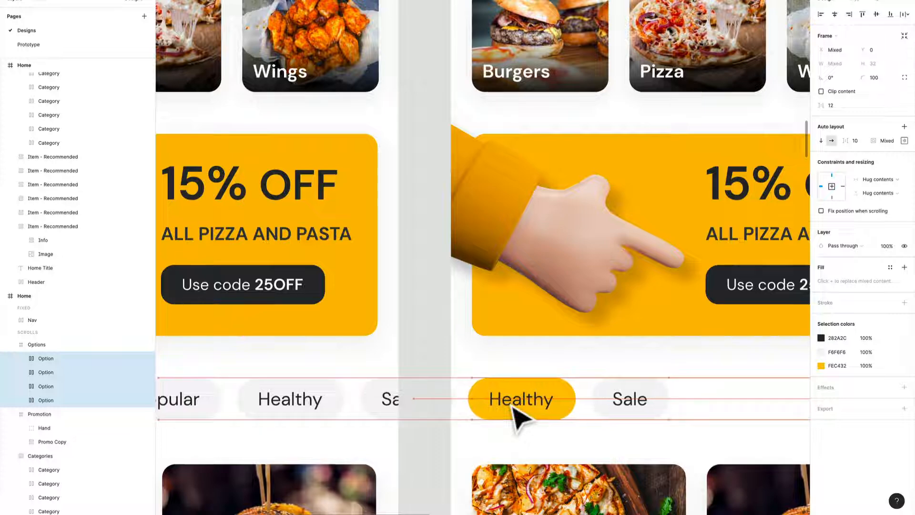
key(Right)
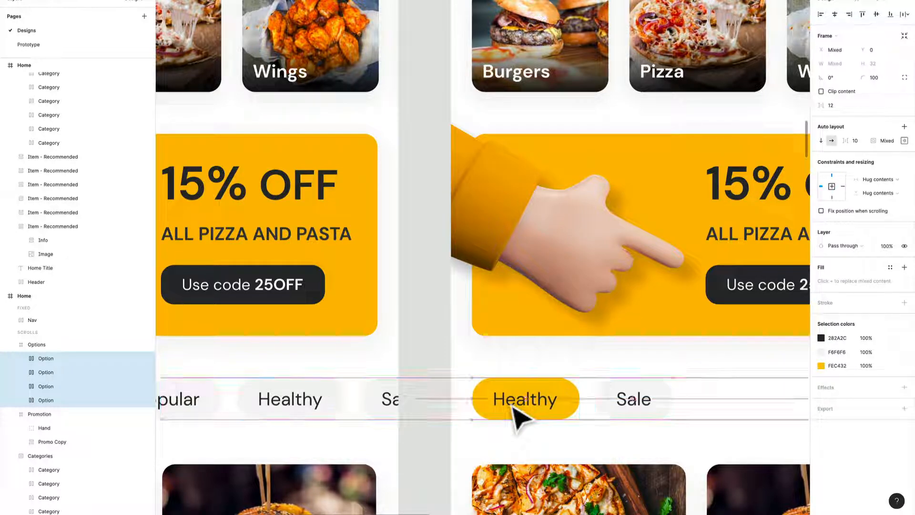
scroll(673, 400, down, 1)
drag(664, 427, 511, 337)
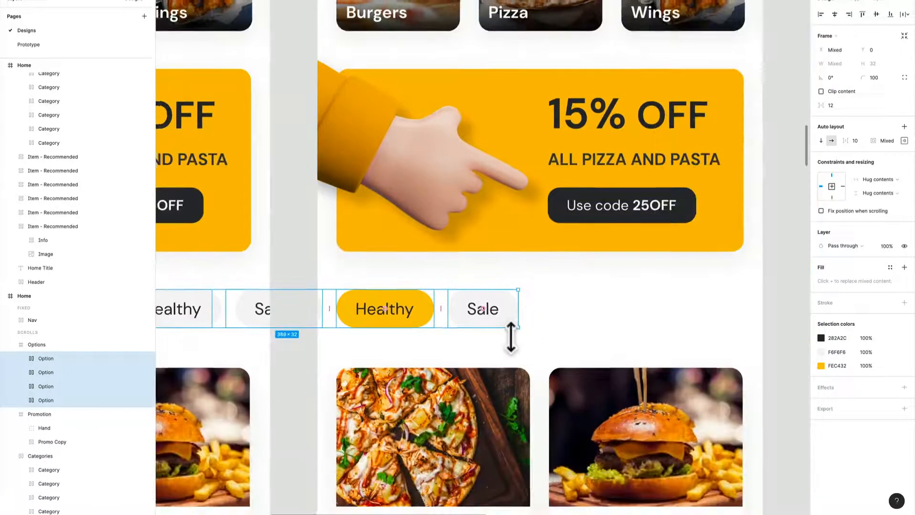
scroll(511, 337, down, 6)
scroll(511, 336, down, 1)
click(710, 351)
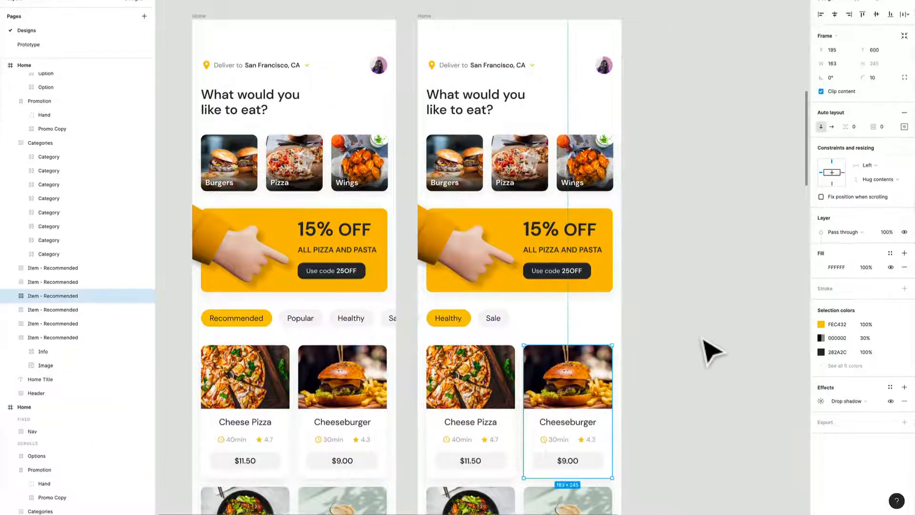
scroll(439, 77, down, 5)
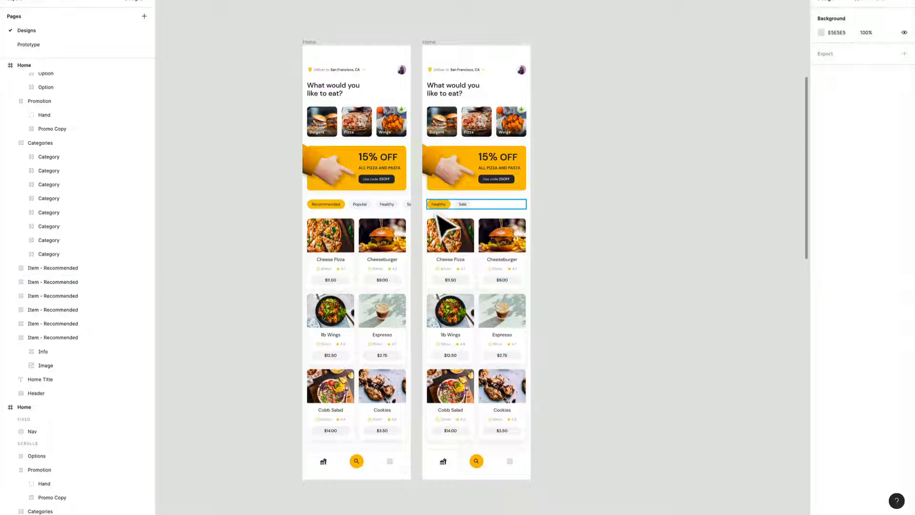
- Add an On tap prototype connection from the first copy's Healthy option to the second Home copy
scroll(355, 250, up, 4)
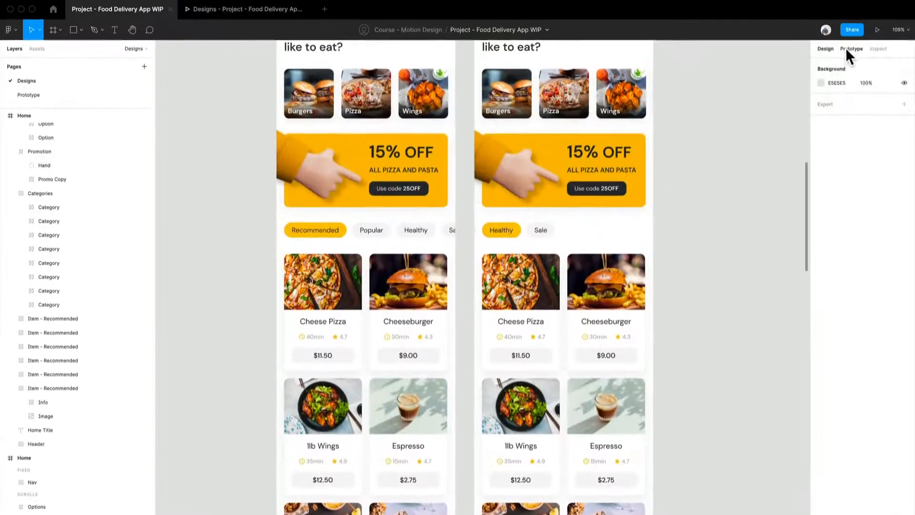
click(848, 49)
scroll(518, 246, up, 3)
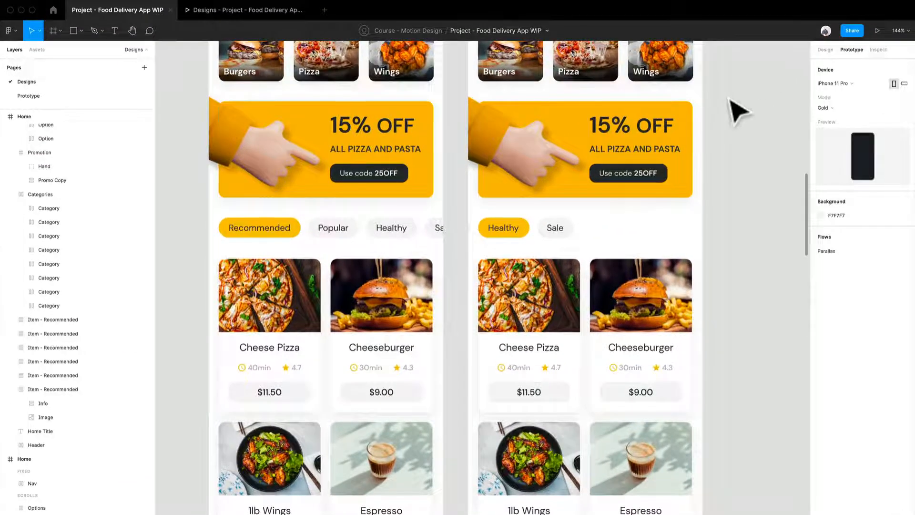
click(386, 247)
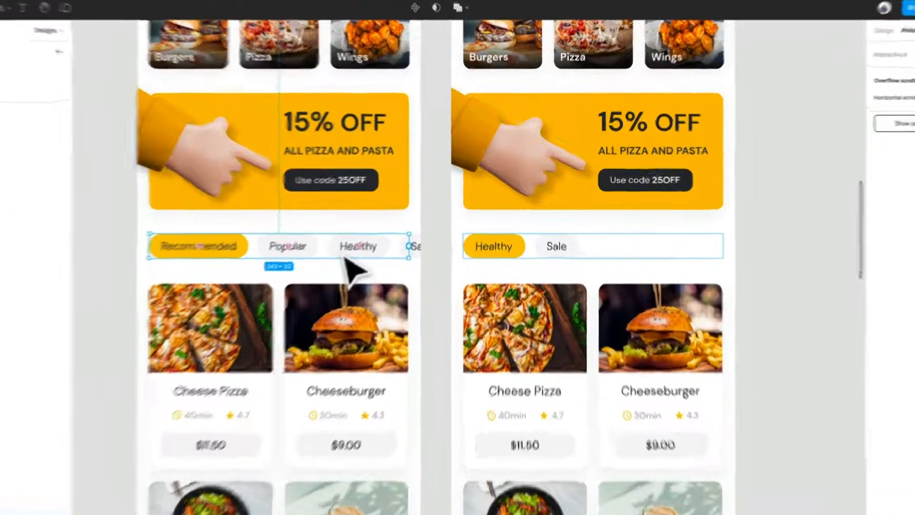
click(358, 249)
drag(389, 246, 520, 264)
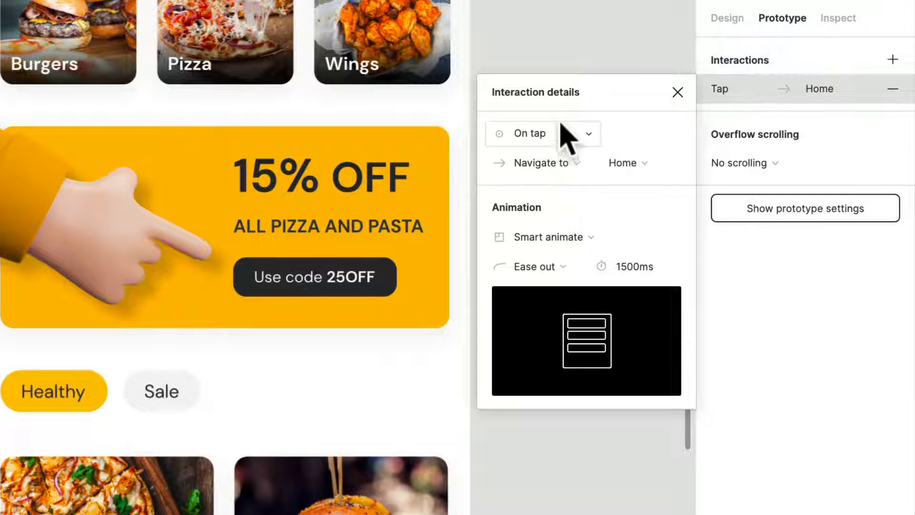
- Set the Smart animate duration of the Healthy option's tap interaction to 300 ms
click(627, 270)
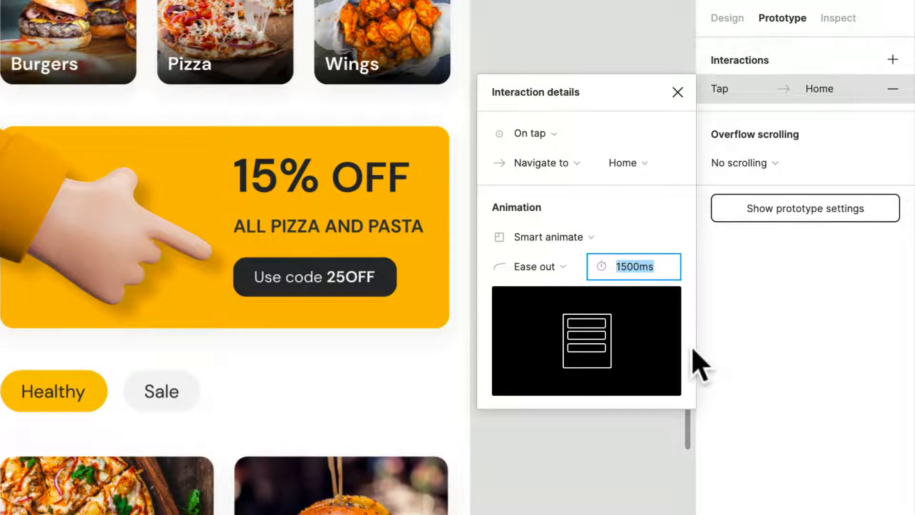
text(300)
key(Return)
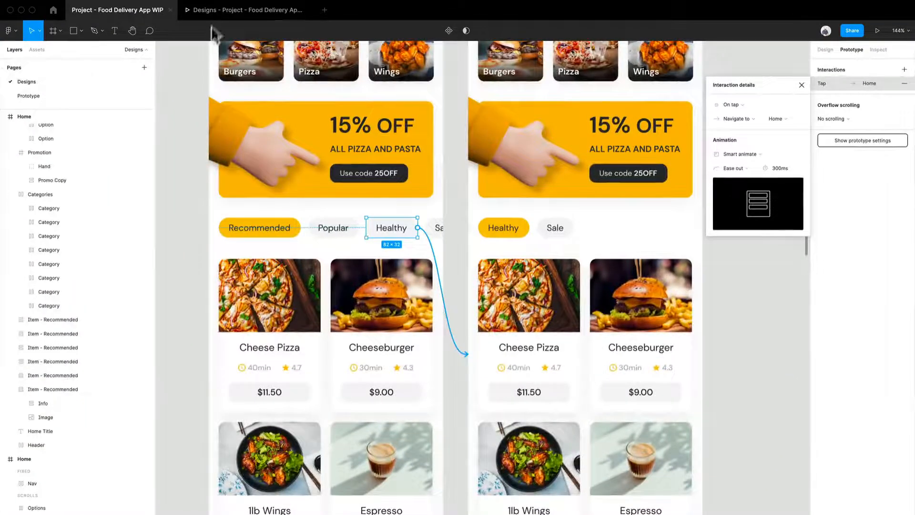
- Preview Flow 1 in the prototype presentation and test the transition by tapping the Healthy option
click(215, 16)
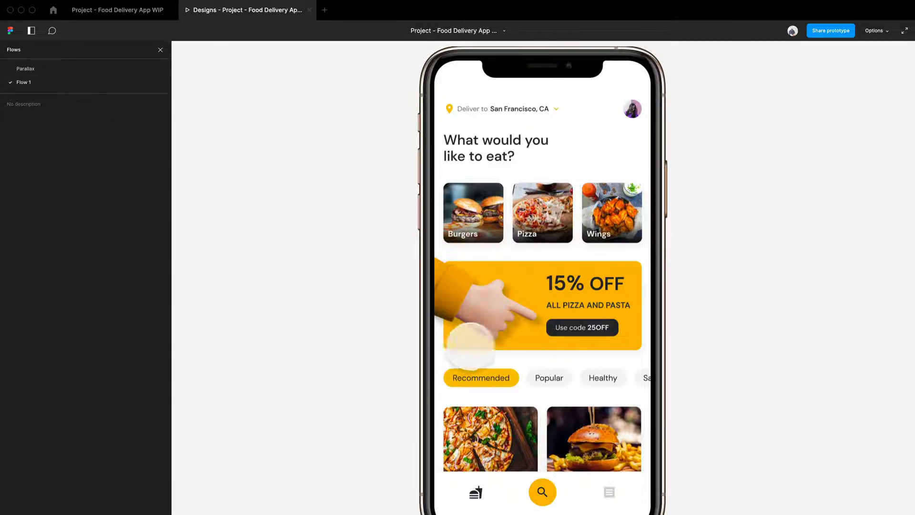
scroll(510, 351, down, 5)
click(604, 243)
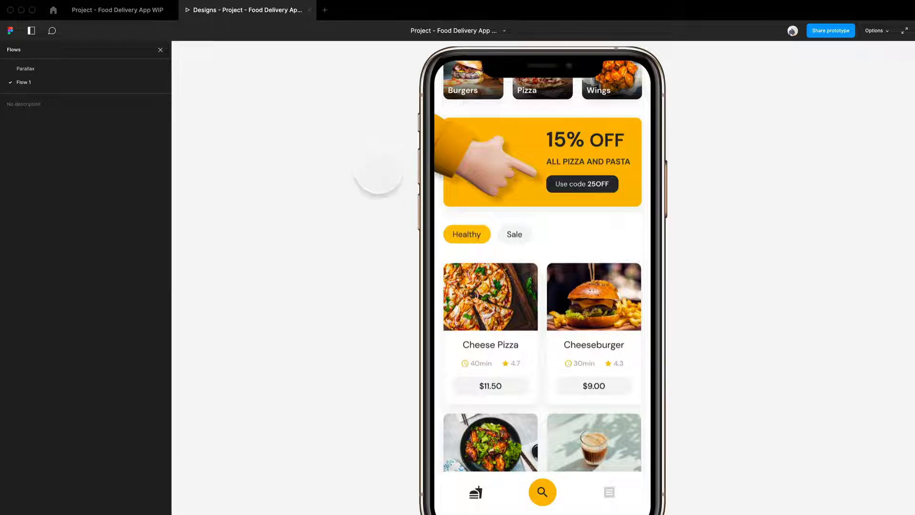
scroll(490, 224, down, 1)
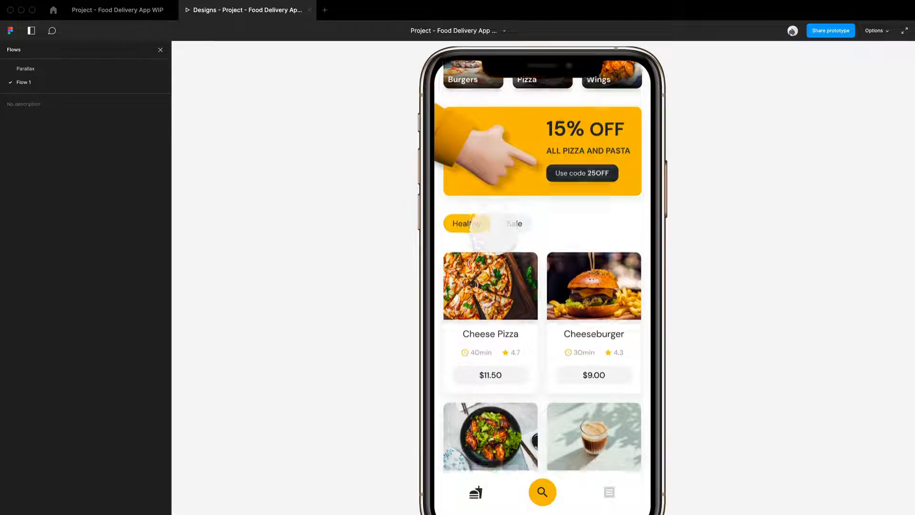
- Swipe the option row back and forth in the presentation to check how the options scroll horizontally
scroll(494, 229, up, 3)
drag(504, 265, 663, 270)
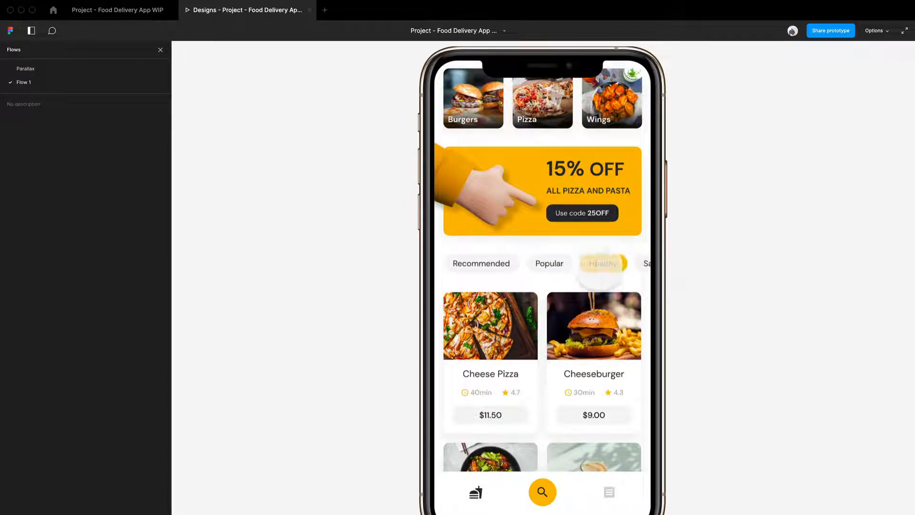
mouse_move(572, 268)
mouse_down()
mouse_move(503, 268)
mouse_move(613, 272)
mouse_up()
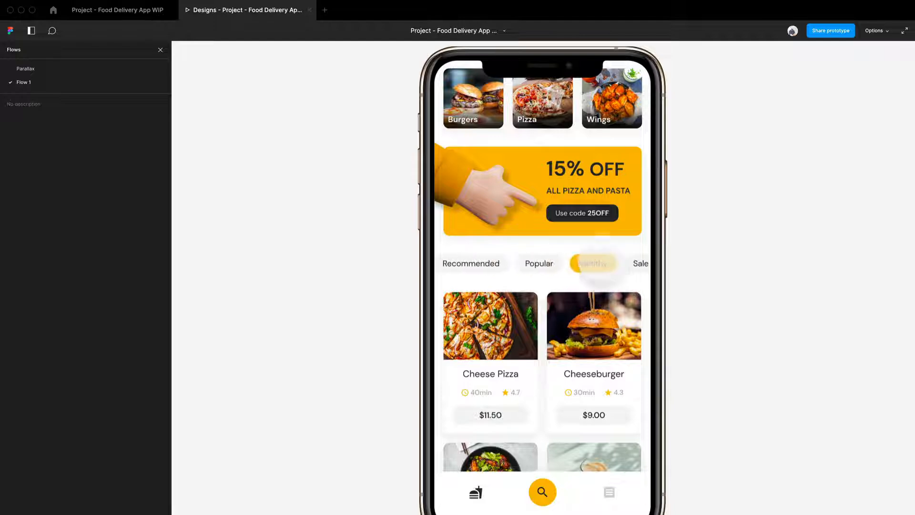
- Return to the design file and examine the option layers in the second Home copy, including Recommended, which lies outside the frame
click(129, 13)
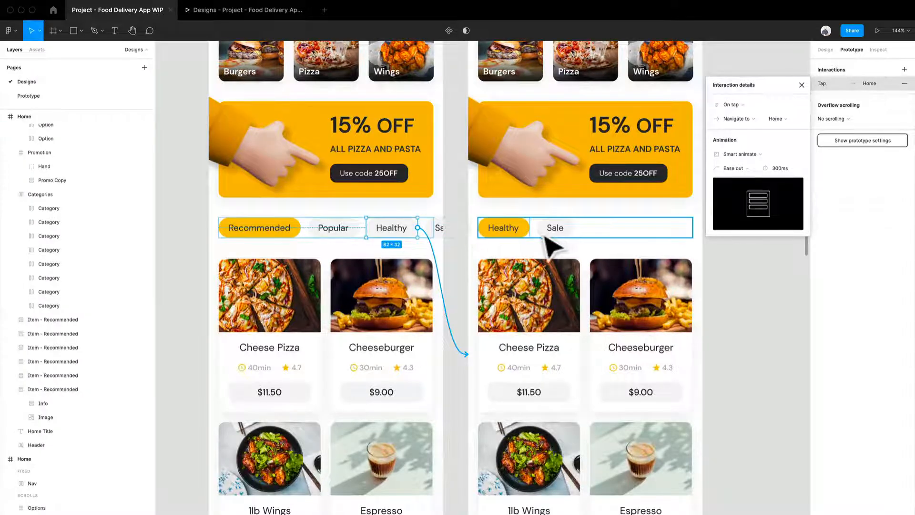
click(504, 235)
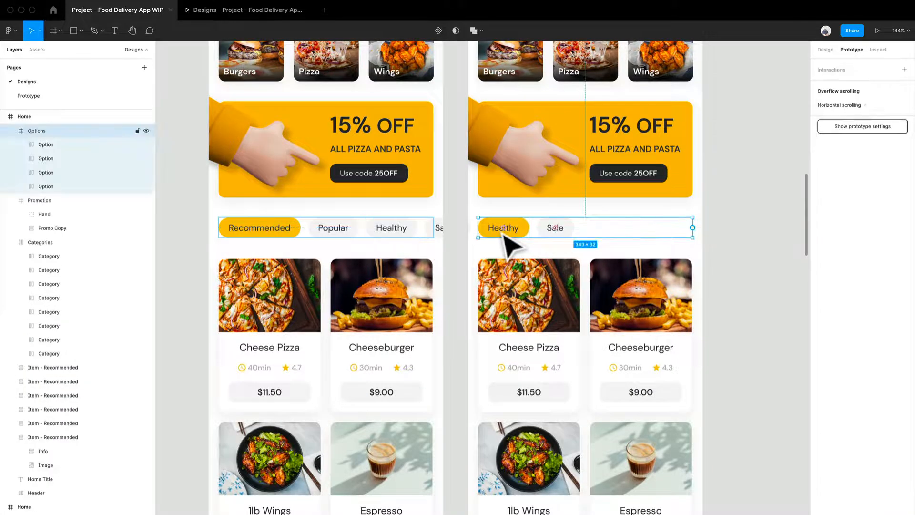
click(504, 235)
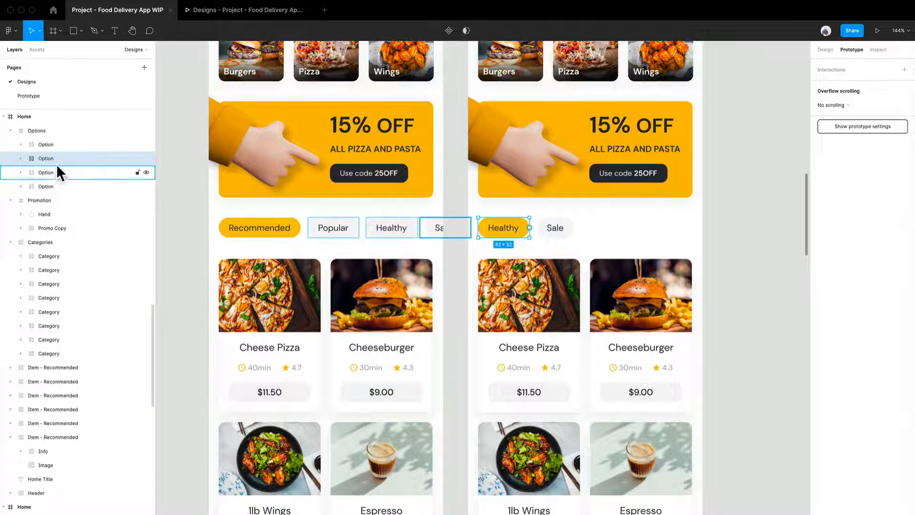
click(55, 186)
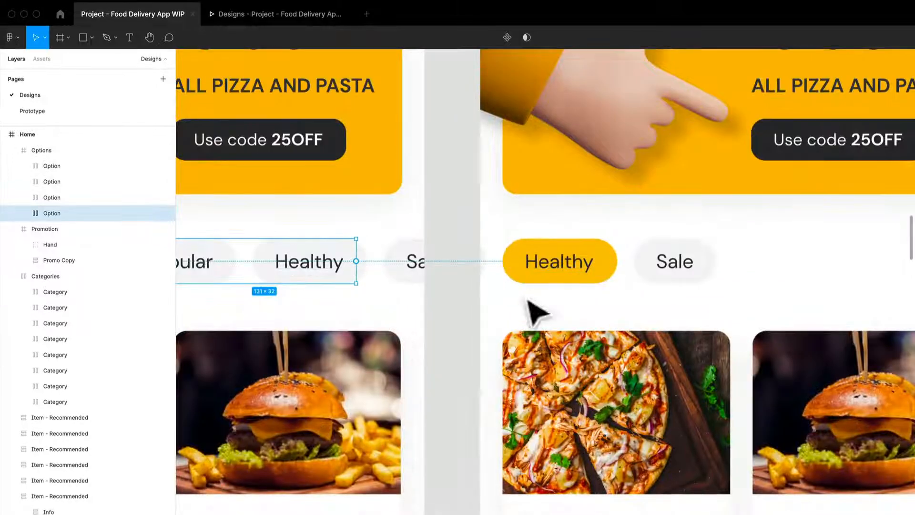
drag(526, 300, 673, 276)
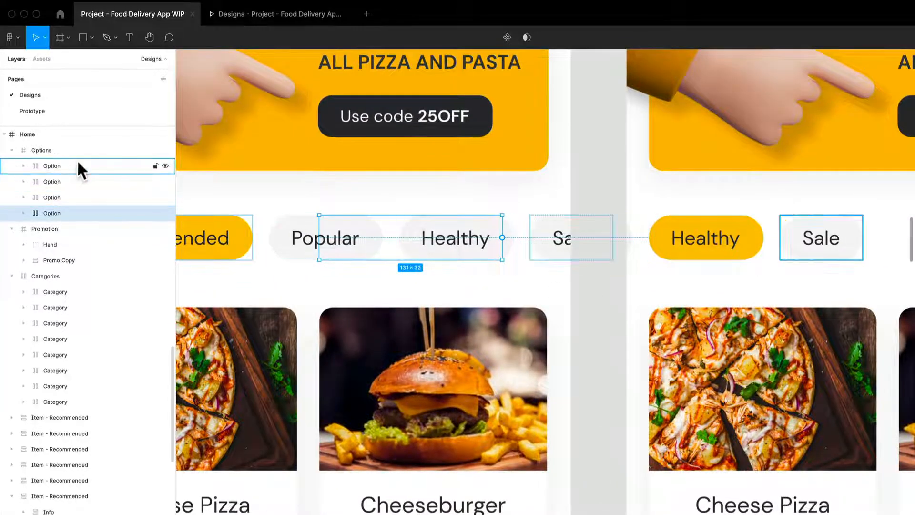
scroll(786, 292, down, 5)
drag(747, 316, 623, 354)
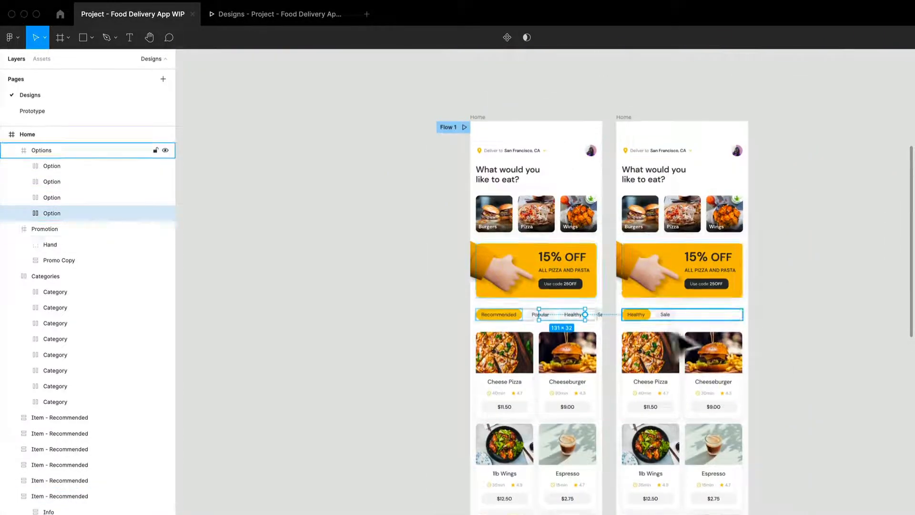
scroll(667, 320, up, 5)
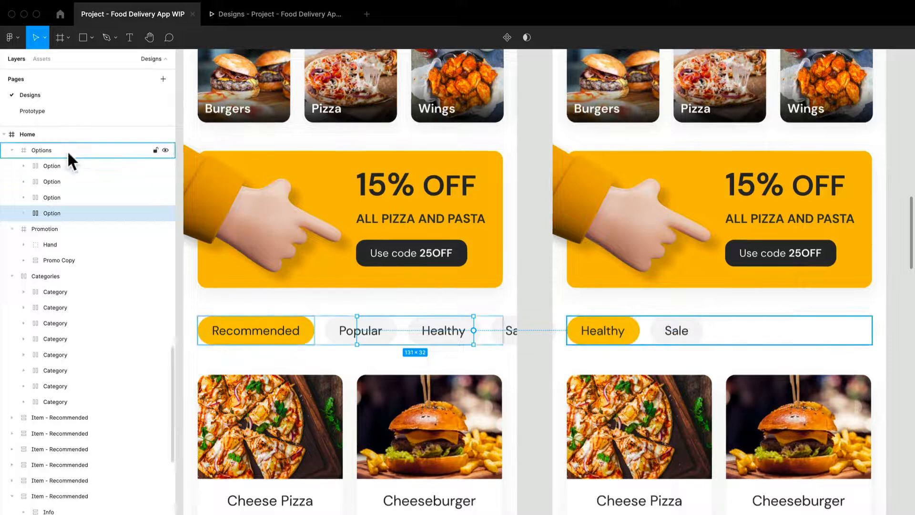
- Try shifting all four options in the second Home copy until Sale meets the row's right edge, and undo the move
click(67, 150)
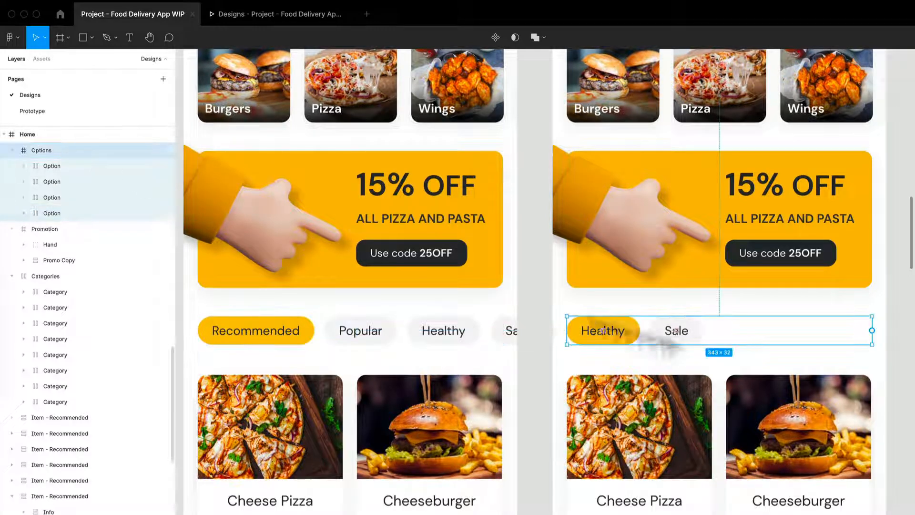
click(114, 165)
shift+click(119, 213)
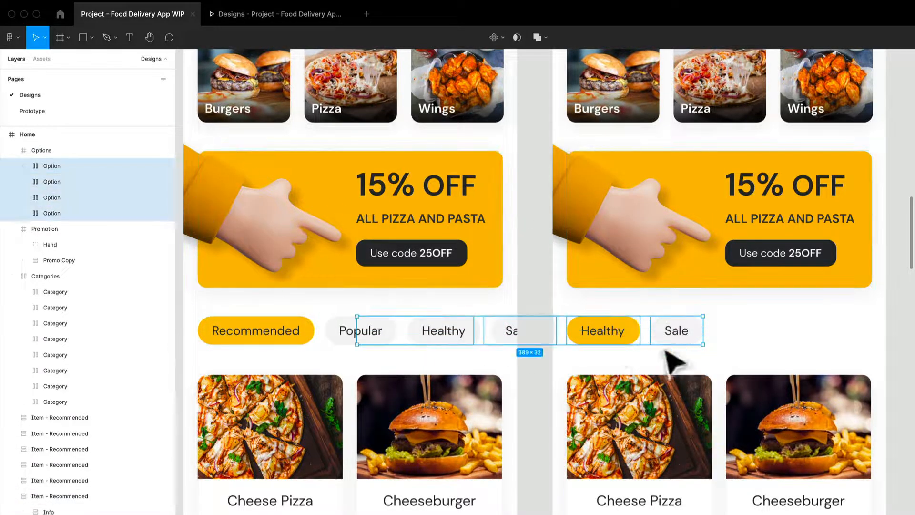
drag(601, 341, 770, 346)
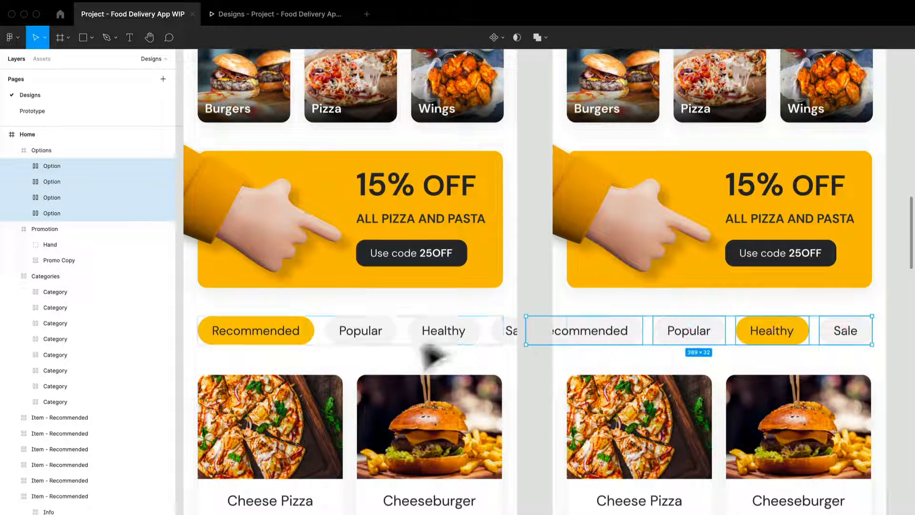
key(ctrl+z)
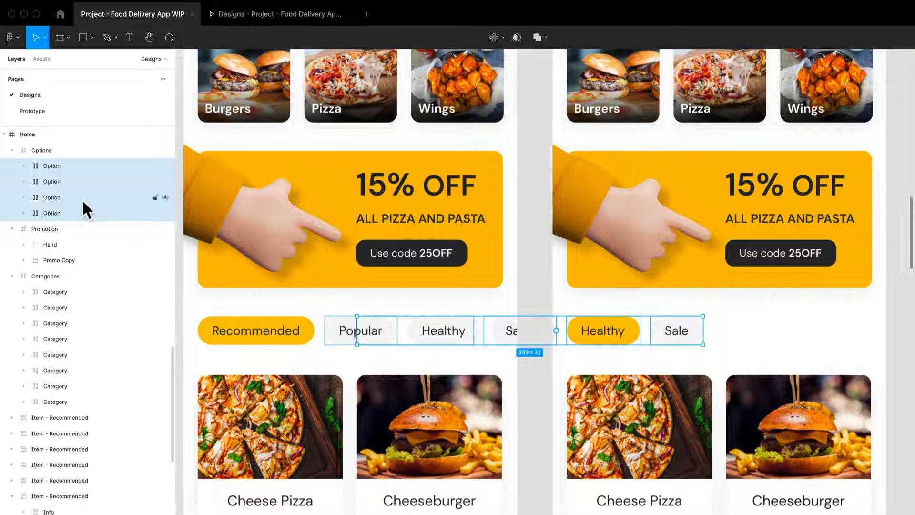
- Add an On tap connection from the second Home copy's Recommended option to the first copy, with a Smart animate duration of 500 ms
click(68, 214)
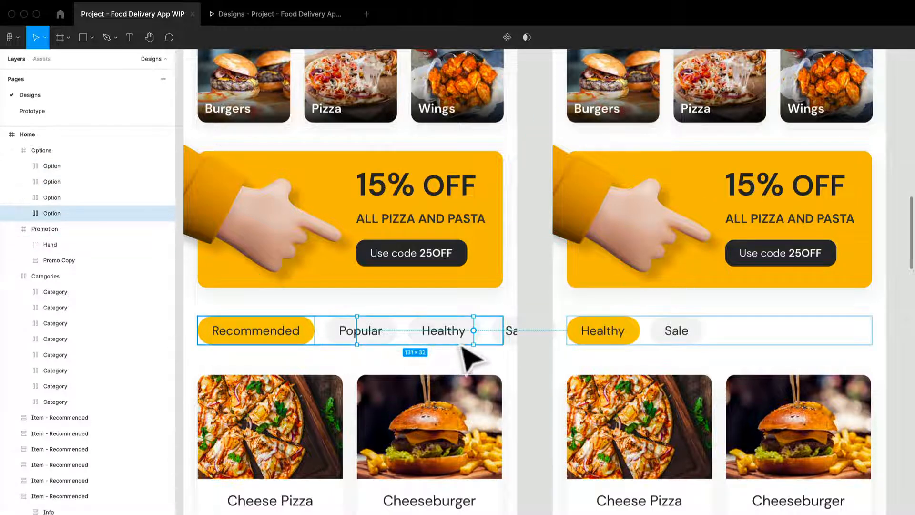
drag(473, 330, 521, 505)
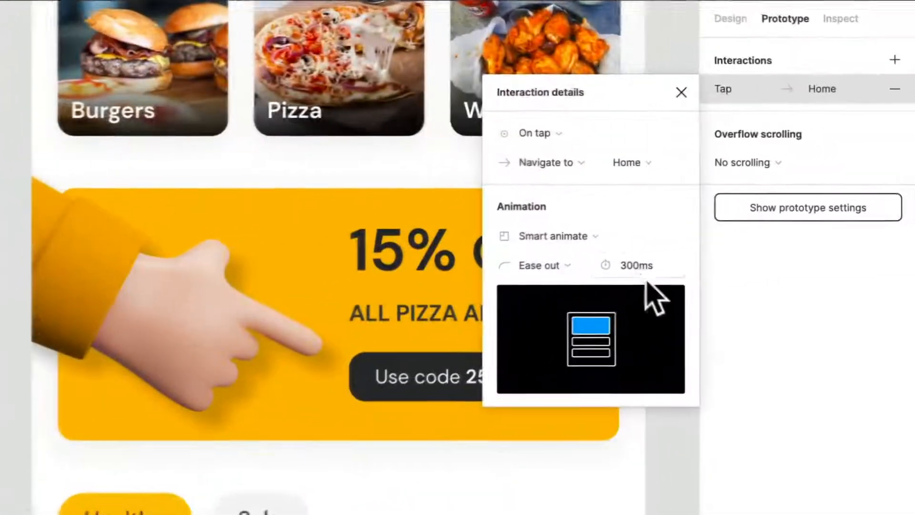
click(880, 192)
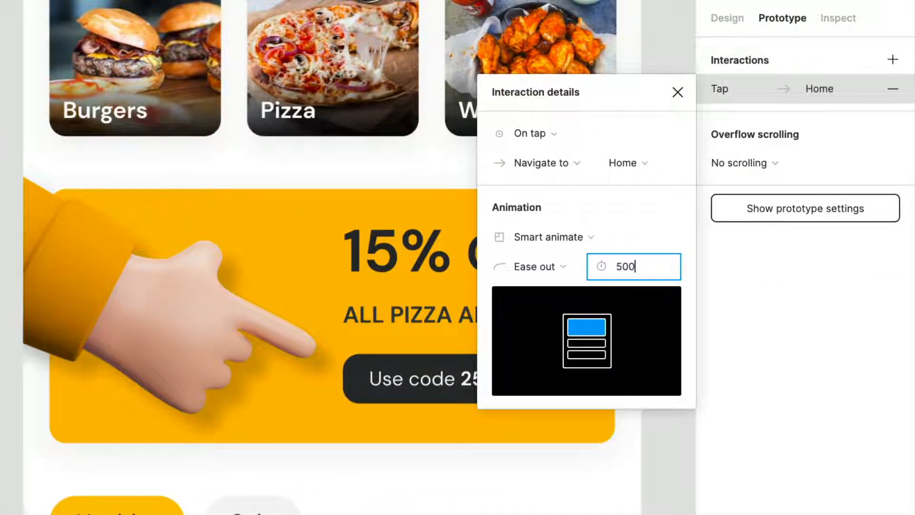
text(500)
key(Return)
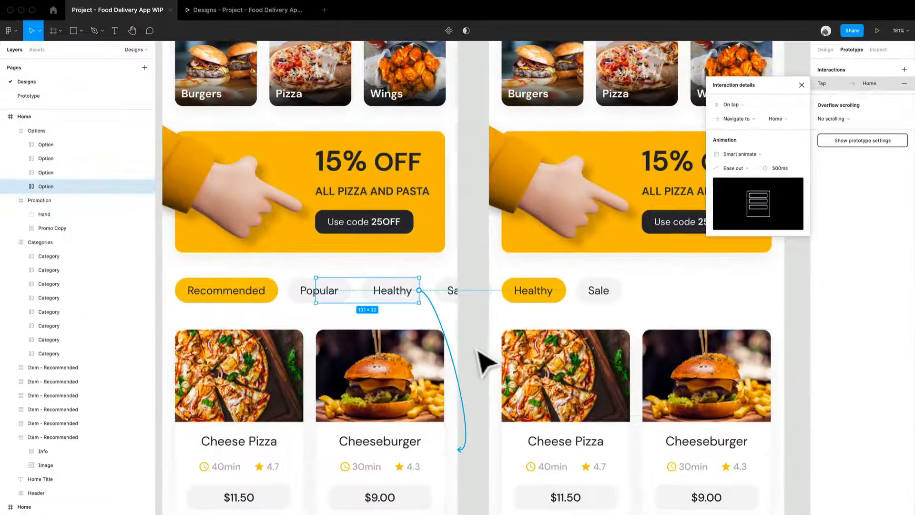
- Set the Smart animate duration of the first Home copy's Healthy tap interaction to 500 ms and clear the selection
click(478, 351)
click(469, 393)
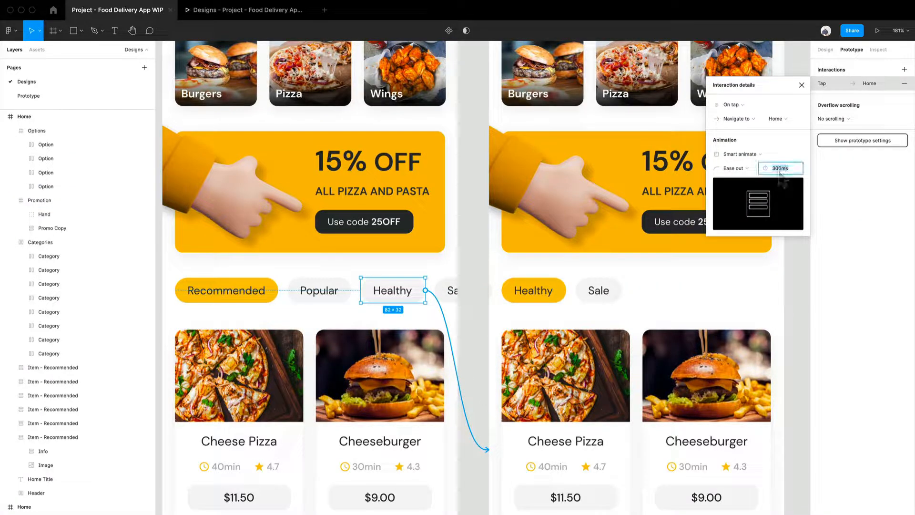
text(500)
key(Return)
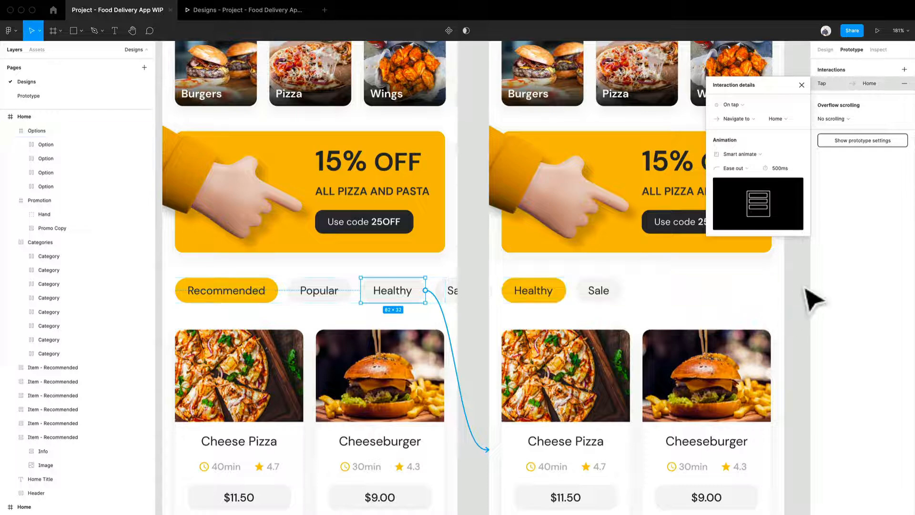
click(783, 288)
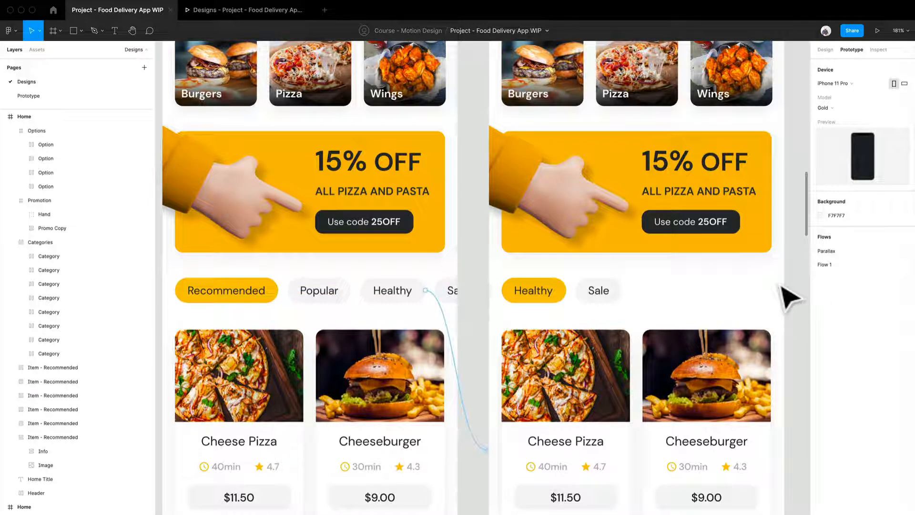
- Test the transitions in the prototype presentation by swiping the option row and alternately tapping Recommended and Healthy
click(260, 10)
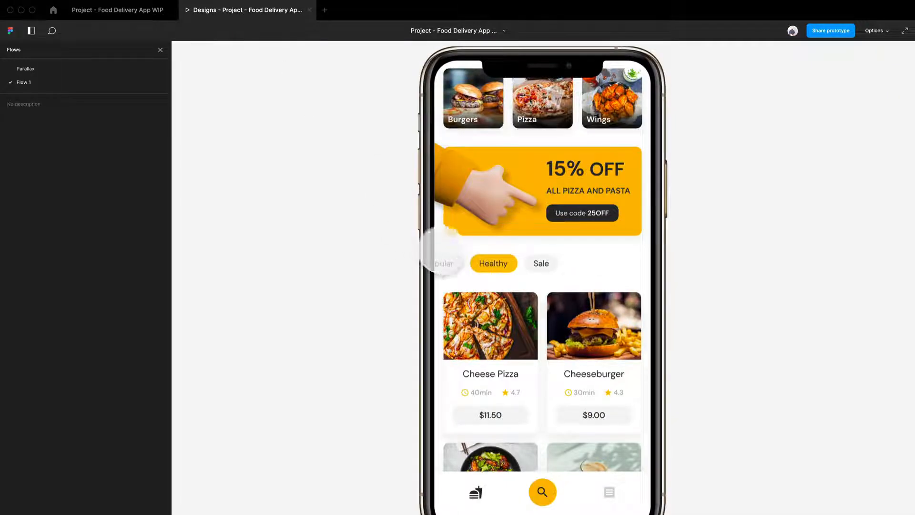
drag(479, 271, 608, 269)
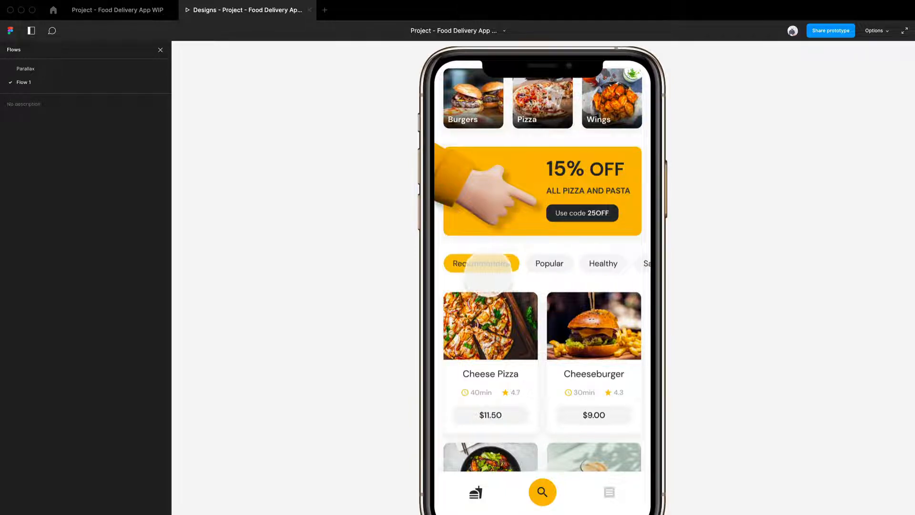
drag(507, 275, 427, 265)
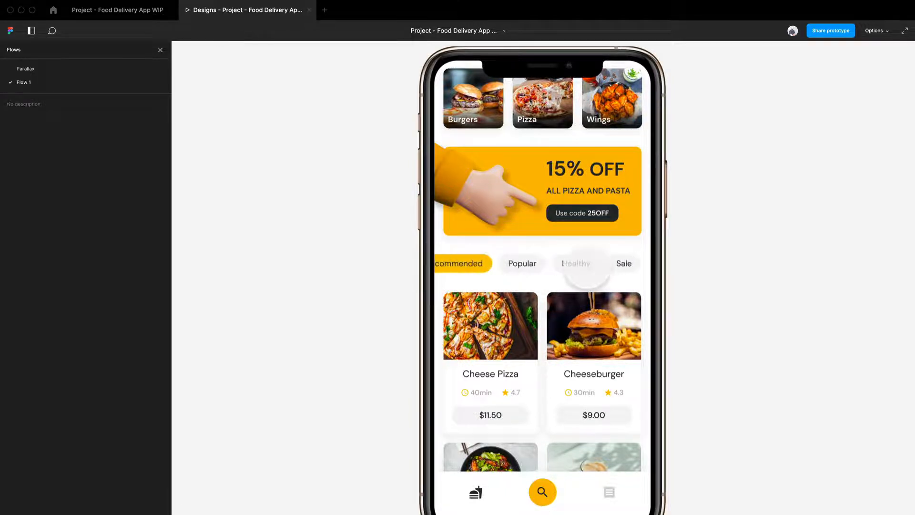
click(586, 268)
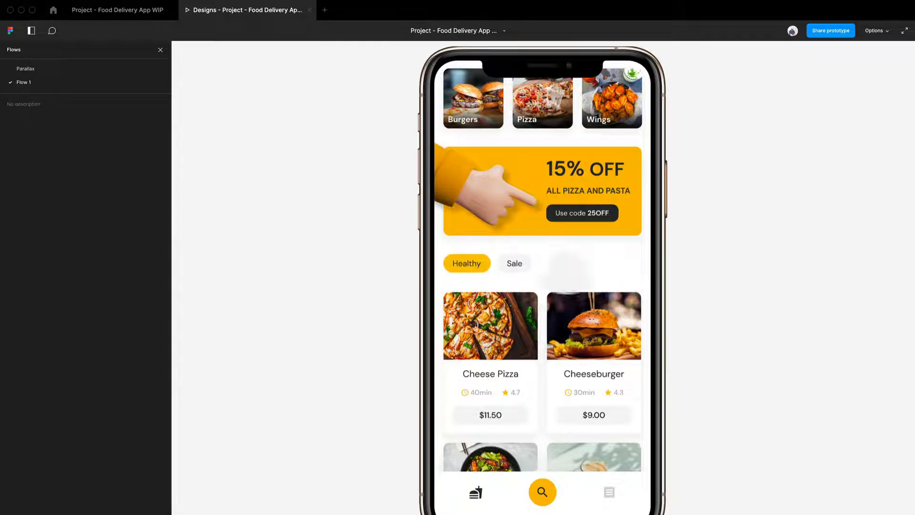
drag(486, 269, 552, 267)
drag(482, 268, 508, 269)
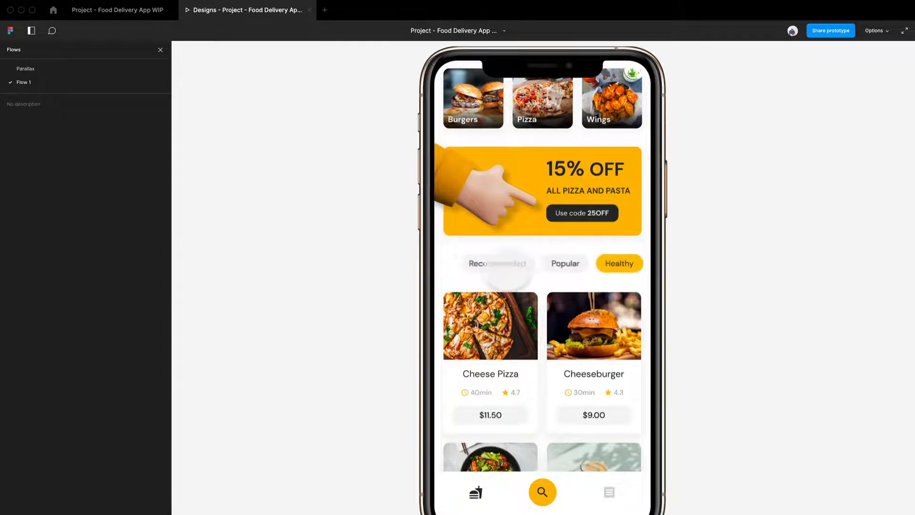
click(505, 268)
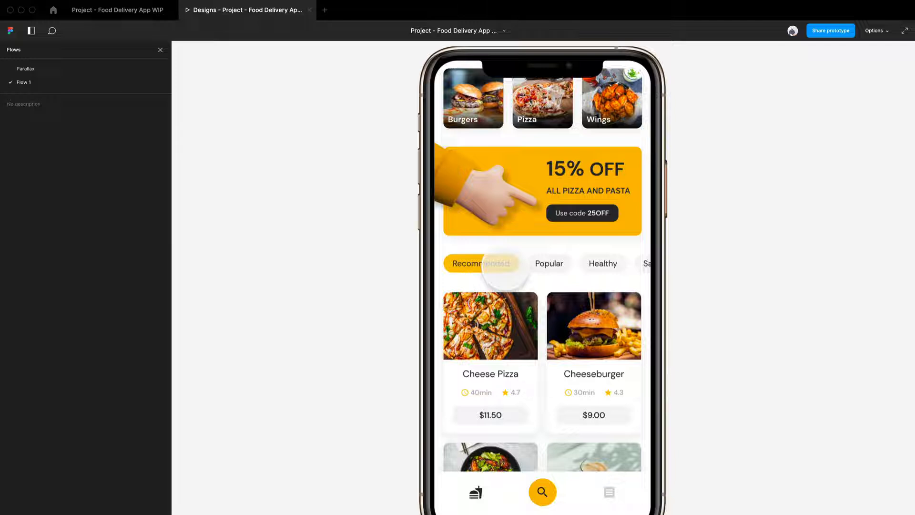
drag(619, 270, 510, 266)
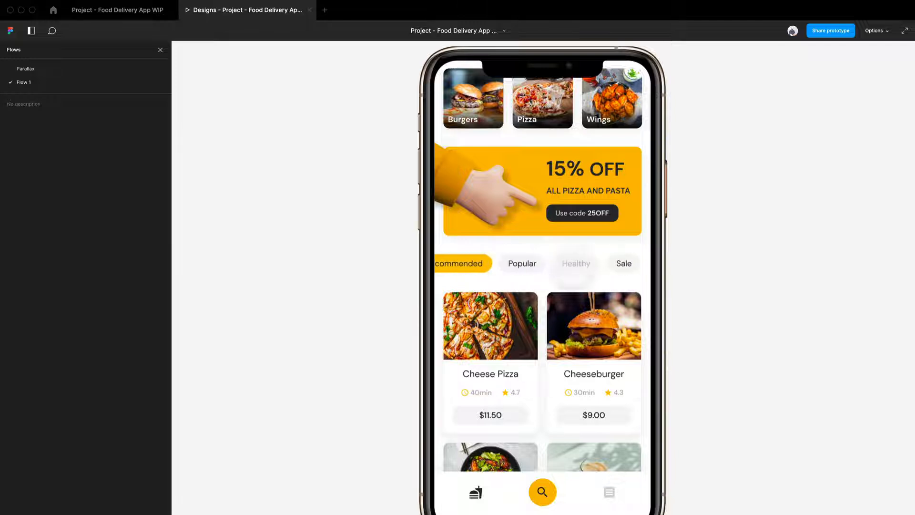
click(575, 265)
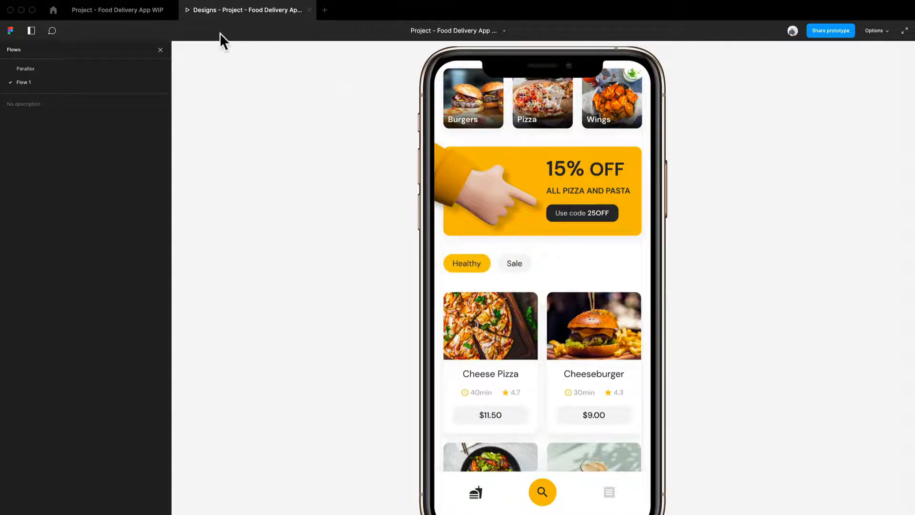
- Return to the design file and set the first Home copy's Options row to No scrolling for overflow
click(120, 11)
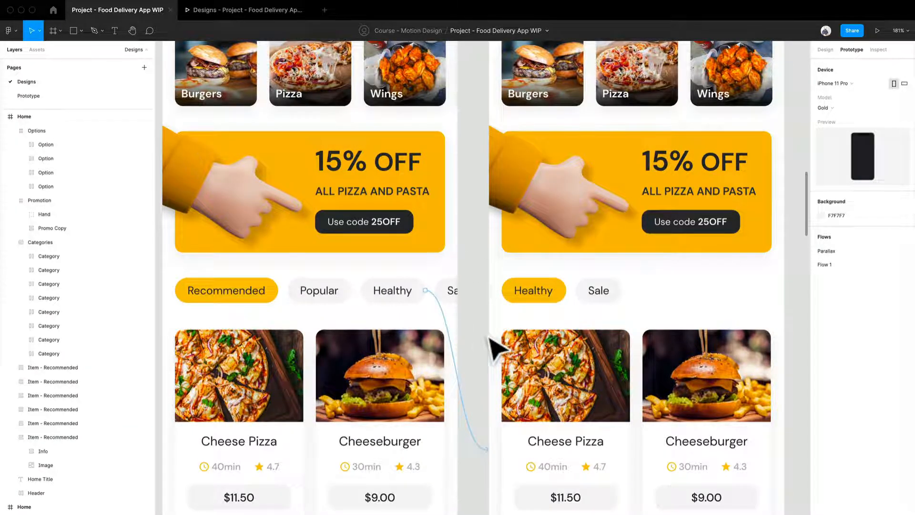
click(379, 304)
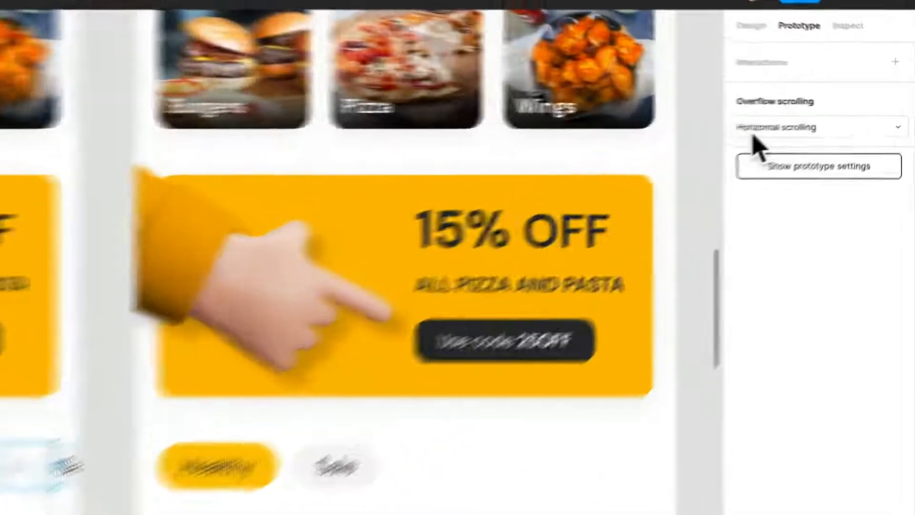
click(840, 104)
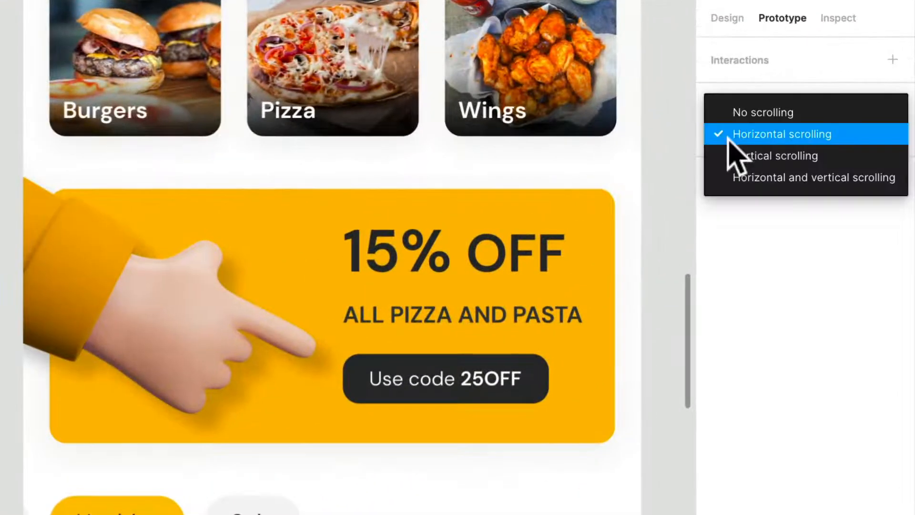
click(746, 114)
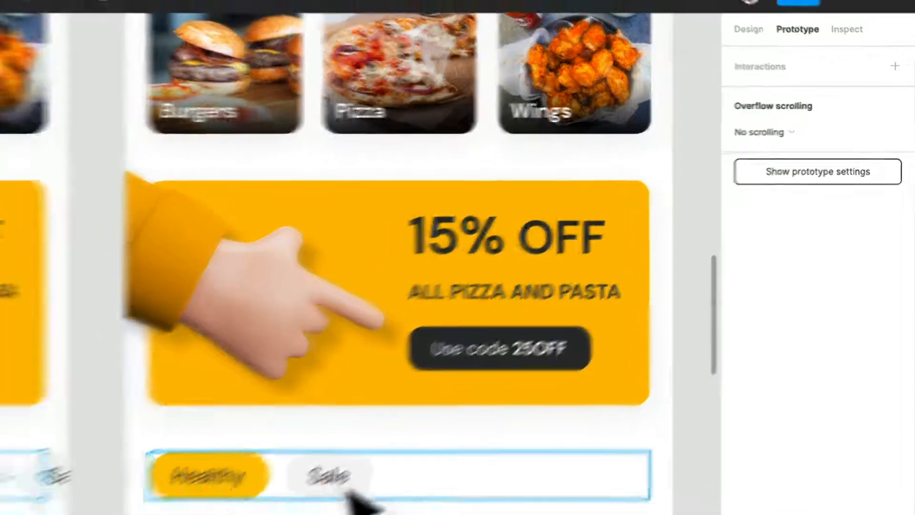
- Set overflow scrolling of the second Home copy's Options row to No scrolling and clear the selection
click(344, 481)
click(816, 125)
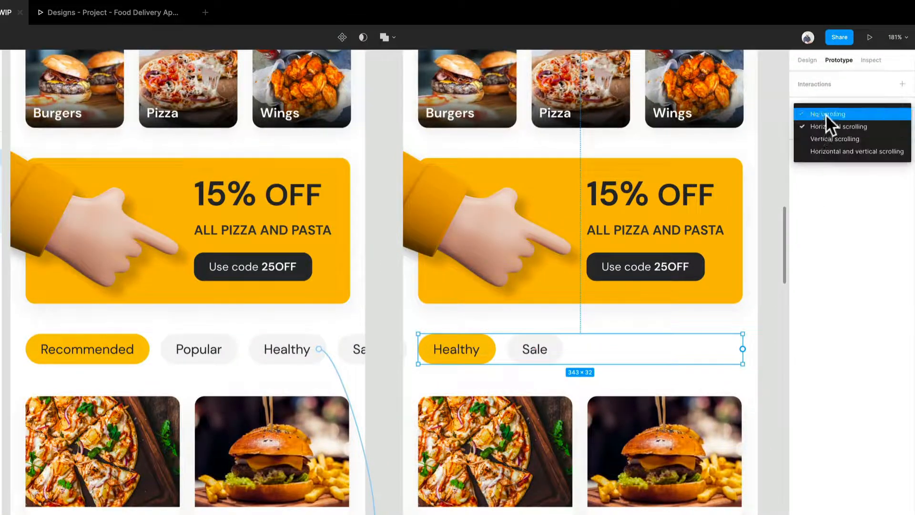
click(825, 114)
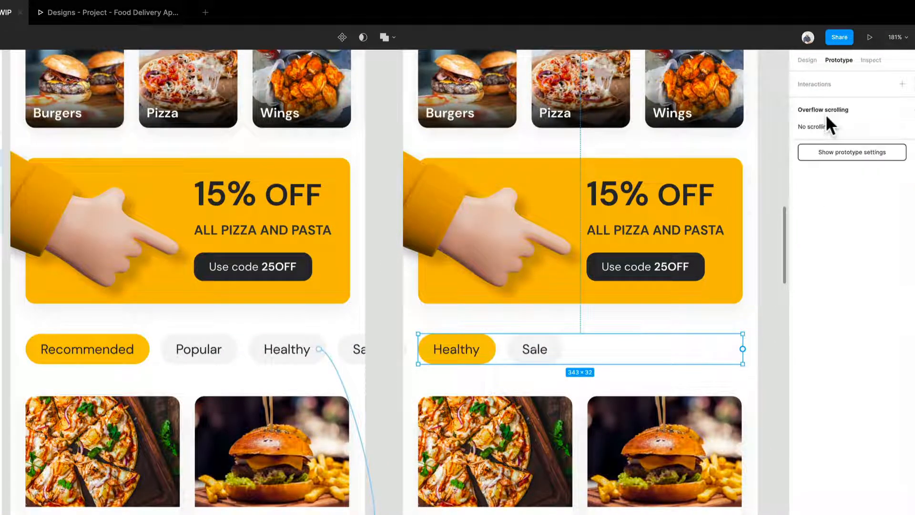
click(776, 347)
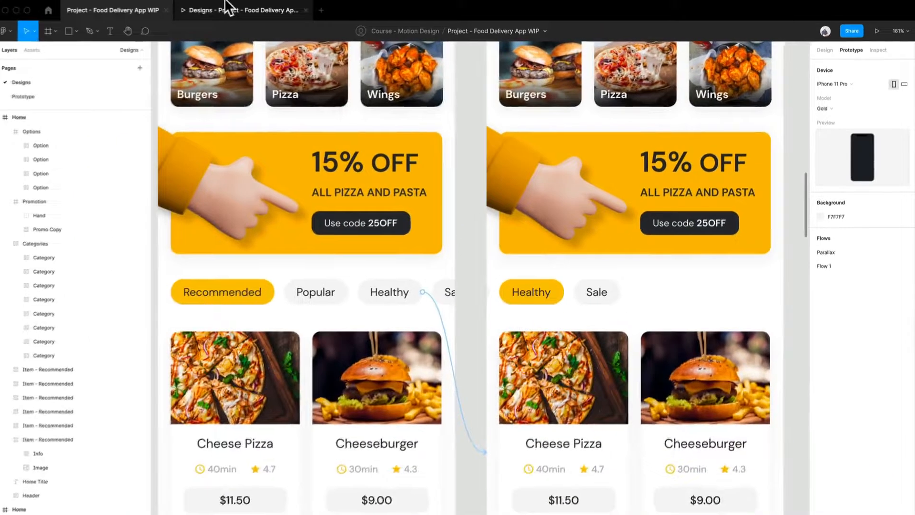
- Test the category switch in the prototype presentation, scrolling the screen and tapping Healthy to check how the option row transitions
click(229, 9)
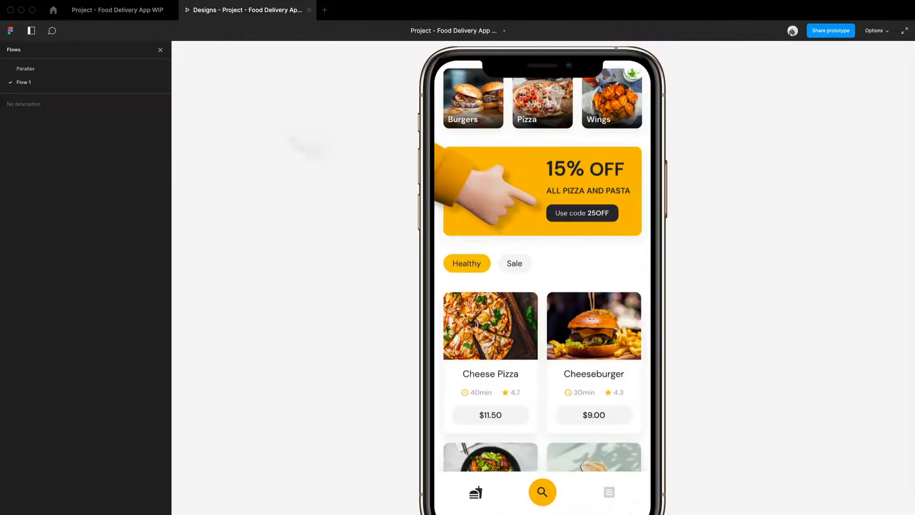
scroll(501, 312, up, 5)
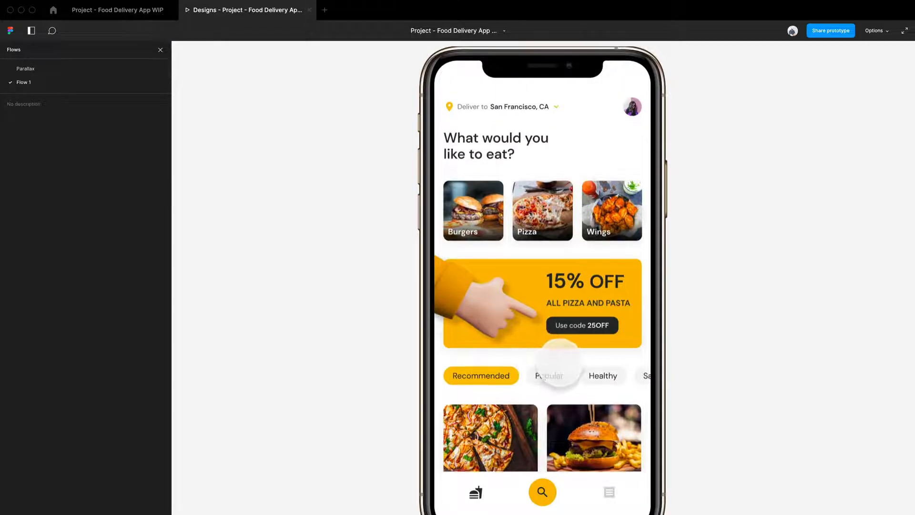
scroll(539, 355, down, 3)
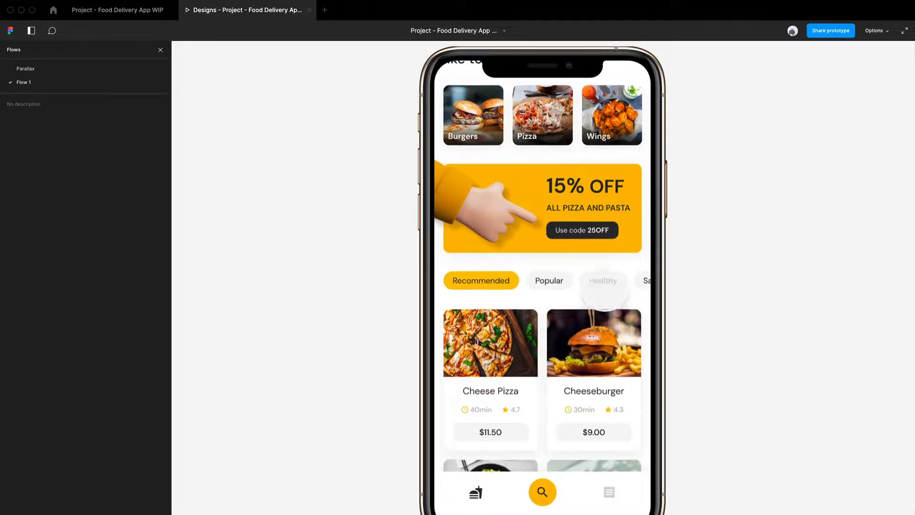
click(603, 281)
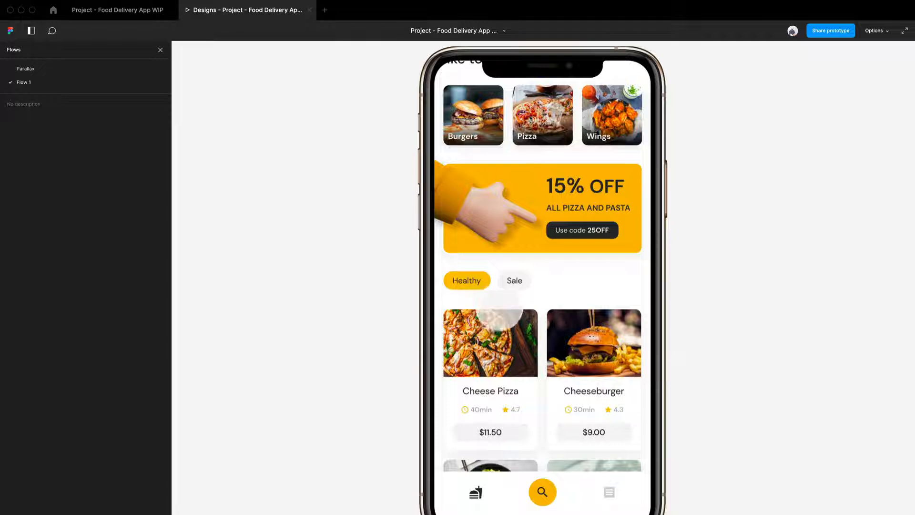
scroll(503, 285, down, 1)
scroll(628, 273, down, 1)
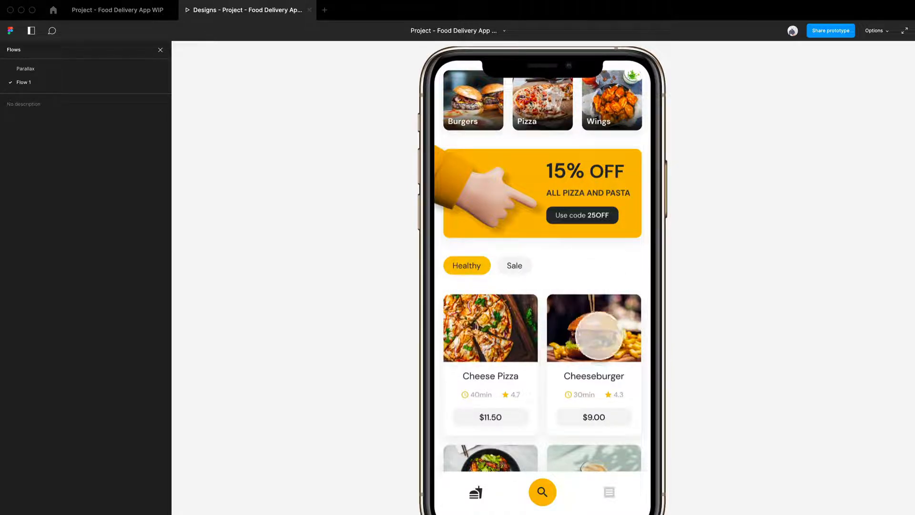
scroll(533, 353, down, 2)
scroll(532, 353, up, 4)
scroll(531, 351, down, 2)
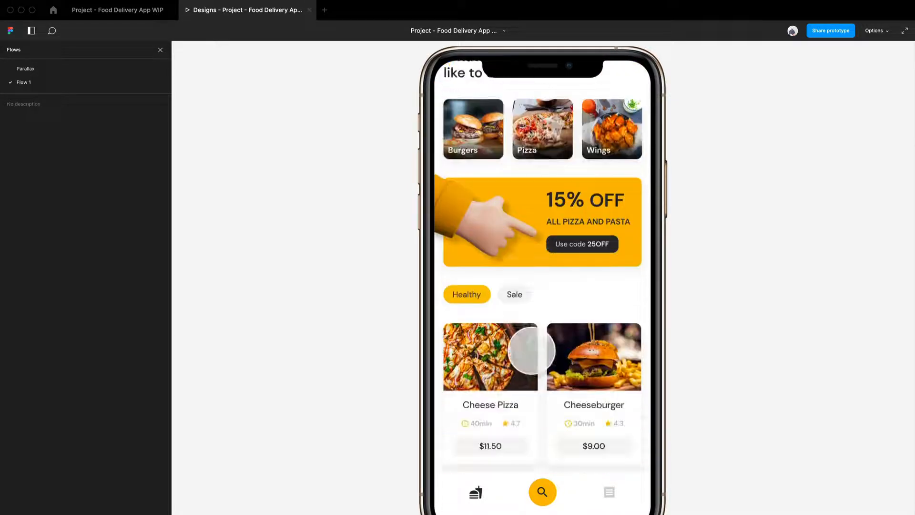
scroll(531, 351, up, 2)
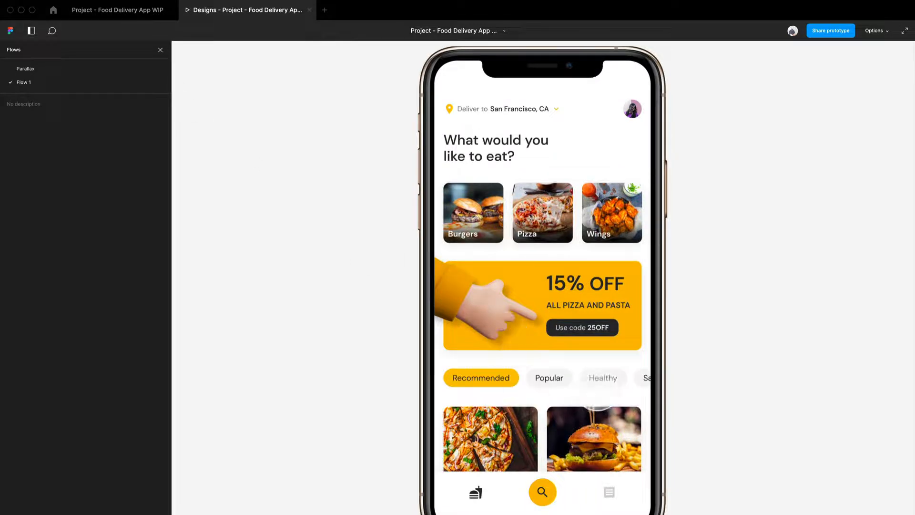
scroll(598, 405, down, 1)
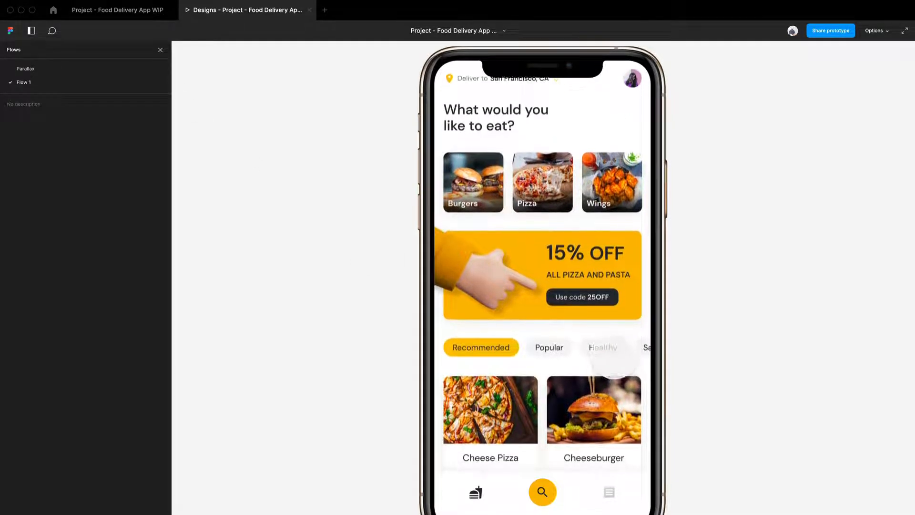
click(610, 351)
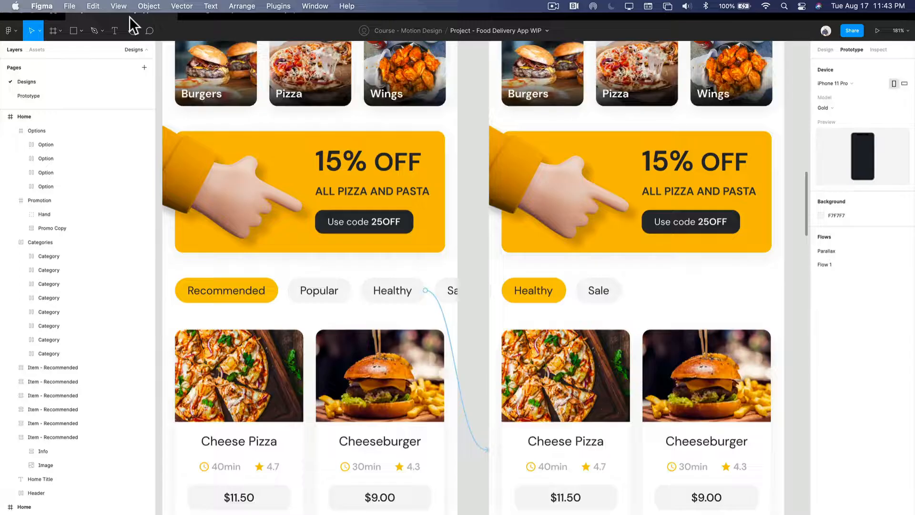
- Return to the design file and examine the tap interaction that links the second Home screen's Recommended option back to the first
click(129, 18)
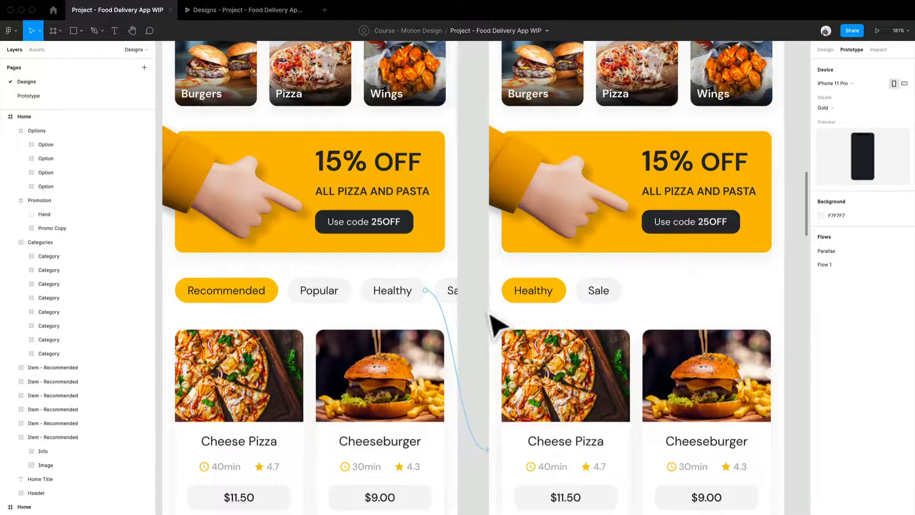
scroll(496, 324, down, 10)
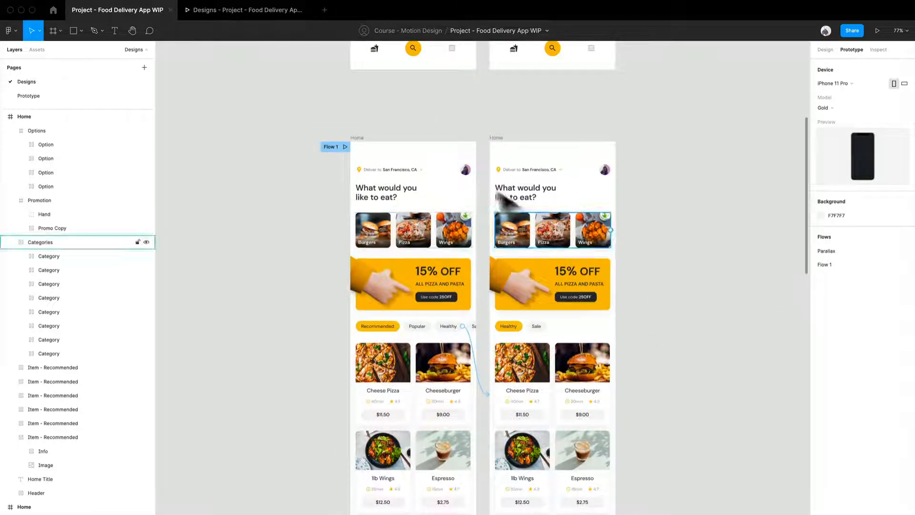
click(496, 145)
click(504, 155)
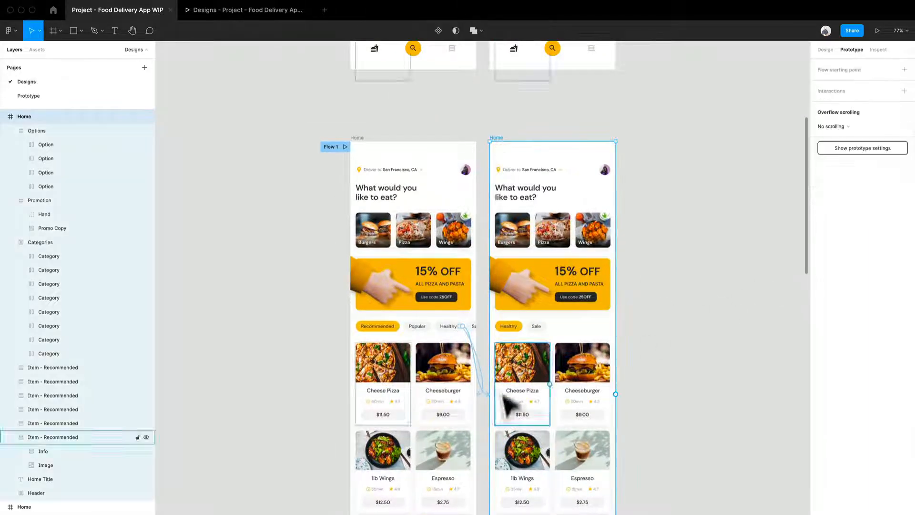
scroll(493, 409, up, 5)
scroll(487, 396, up, 1)
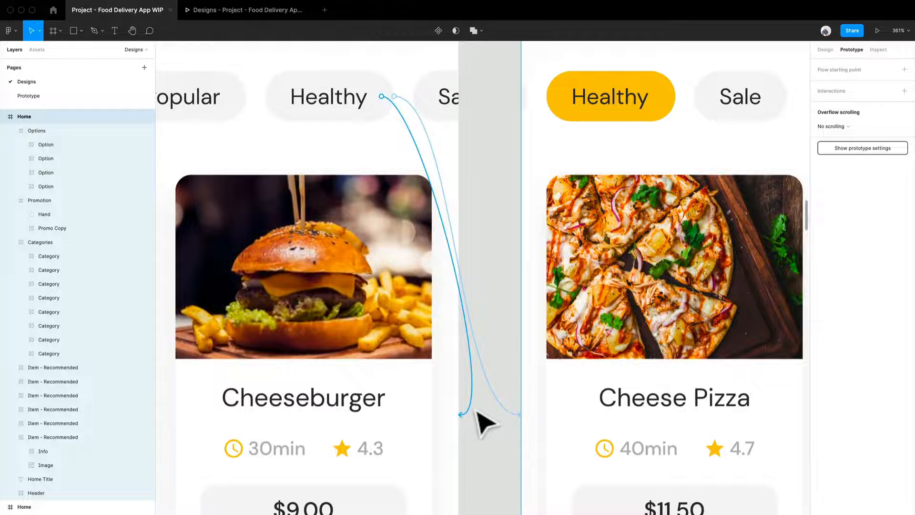
click(476, 412)
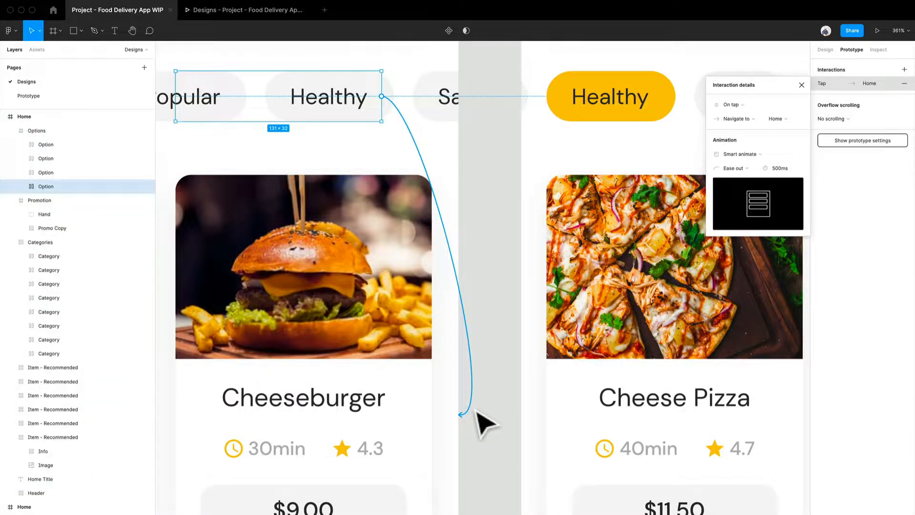
key(Escape)
scroll(476, 419, down, 5)
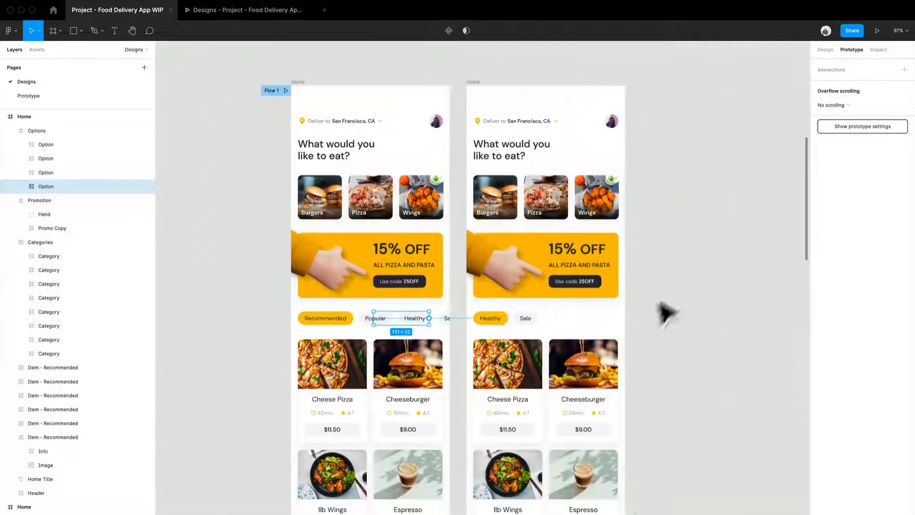
- Duplicate the second Home screen, with Healthy highlighted, and place the copy beside it as a third screen
click(667, 314)
scroll(551, 303, right, 4)
scroll(527, 262, up, 3)
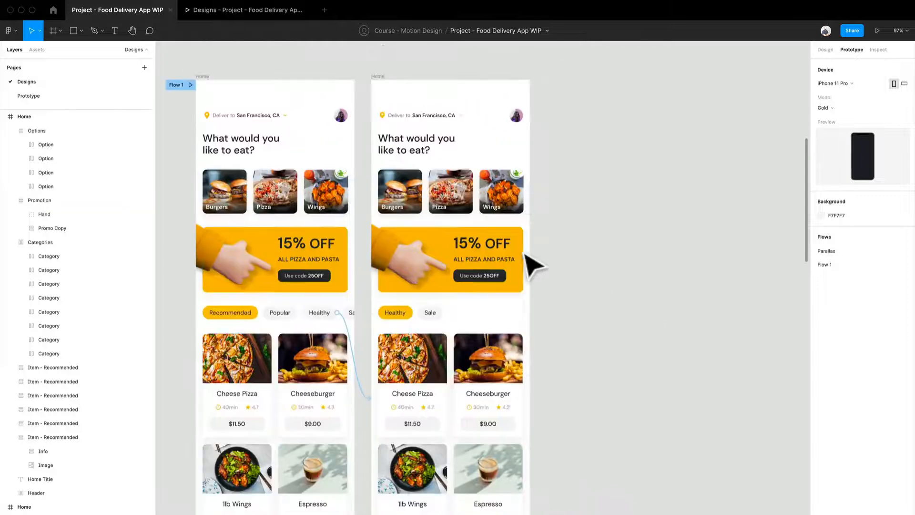
drag(386, 147, 563, 180)
scroll(619, 333, down, 3)
click(670, 419)
scroll(670, 424, up, 6)
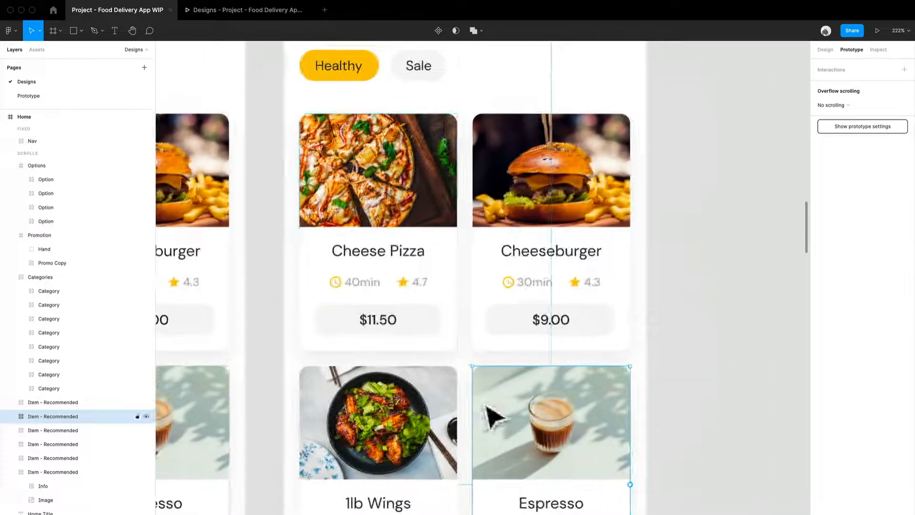
double_click(377, 256)
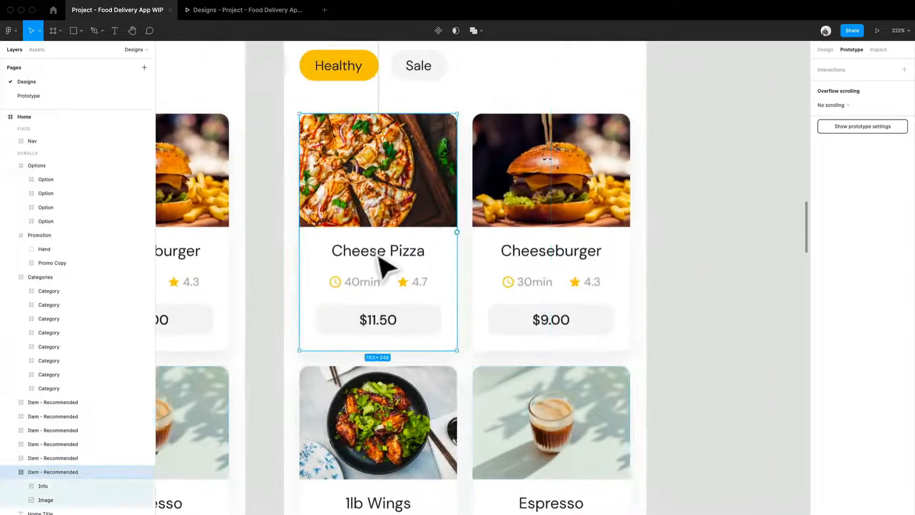
double_click(378, 256)
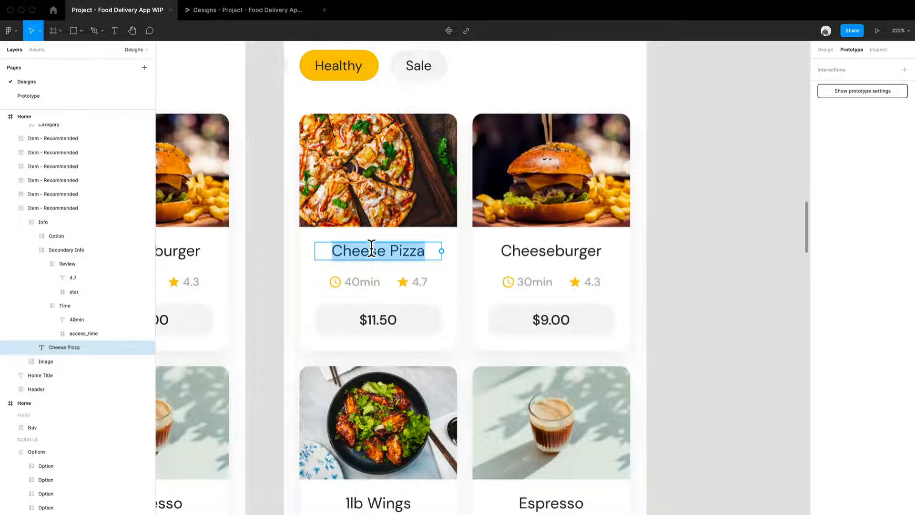
scroll(432, 205, up, 3)
click(686, 200)
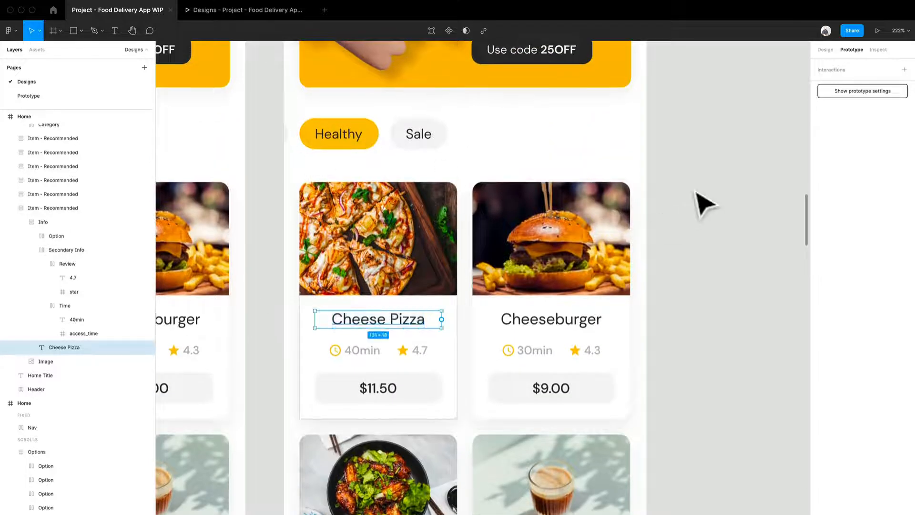
- Run the Unsplash plugin and place its window on the empty canvas beside the third Home screen
right_click(730, 145)
mouse_move(753, 184)
click(692, 404)
scroll(699, 310, down, 3)
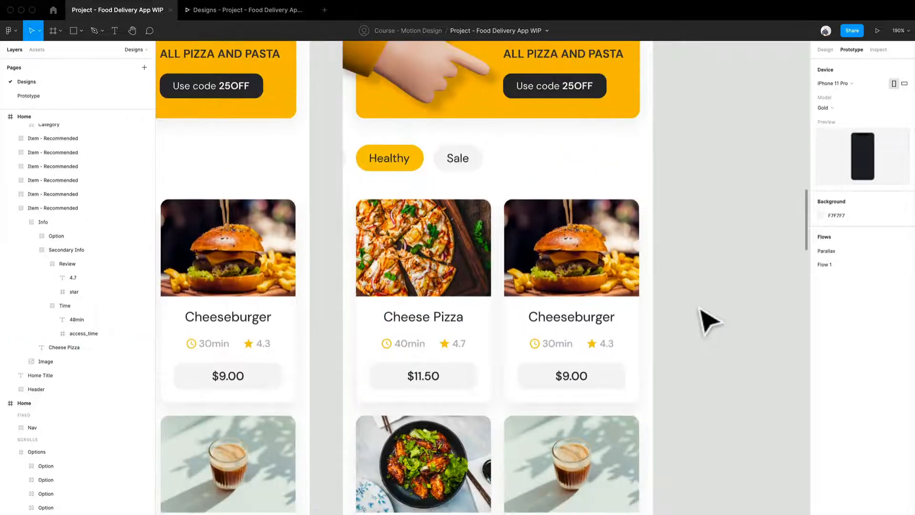
scroll(700, 312, right, 2)
scroll(558, 97, down, 5)
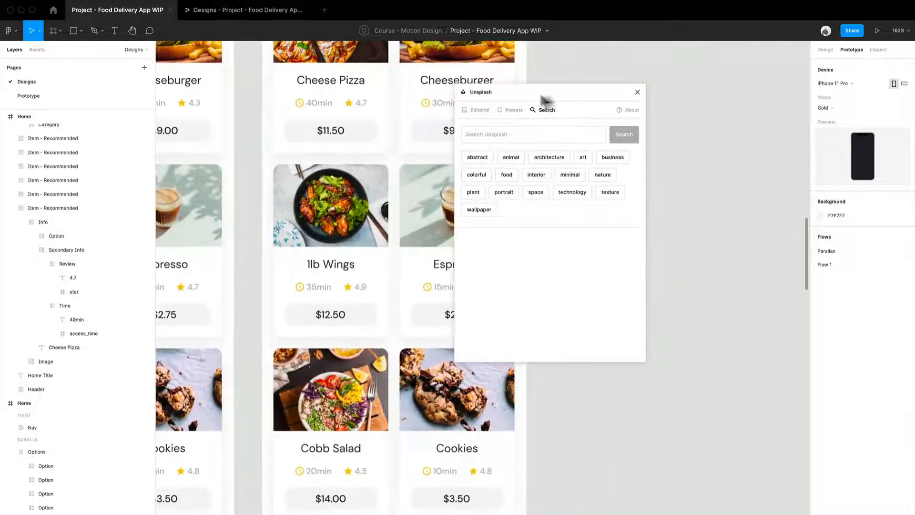
drag(538, 93, 622, 86)
- Search Unsplash for healthy food
click(651, 121)
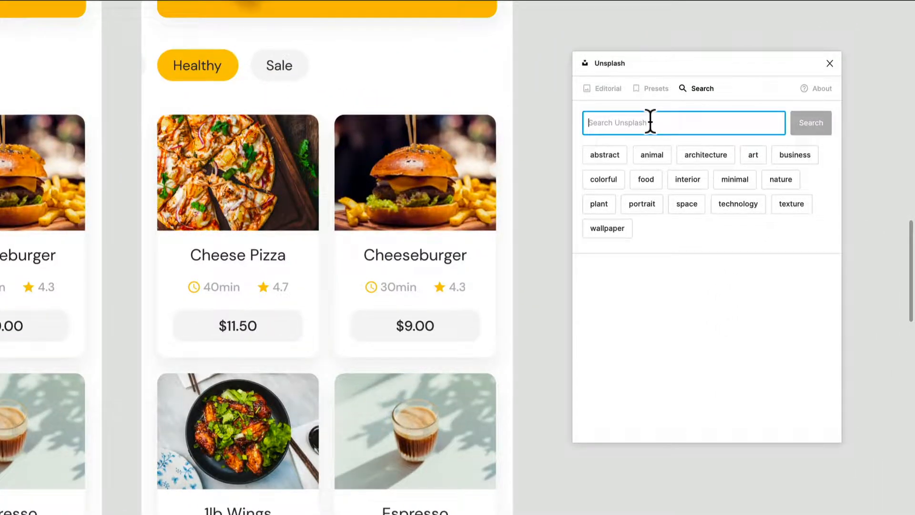
text(healthy food)
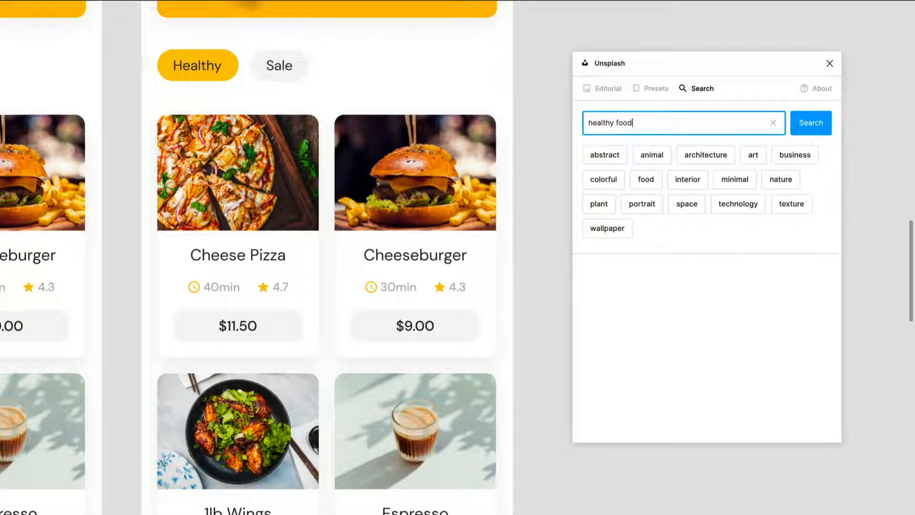
key(Return)
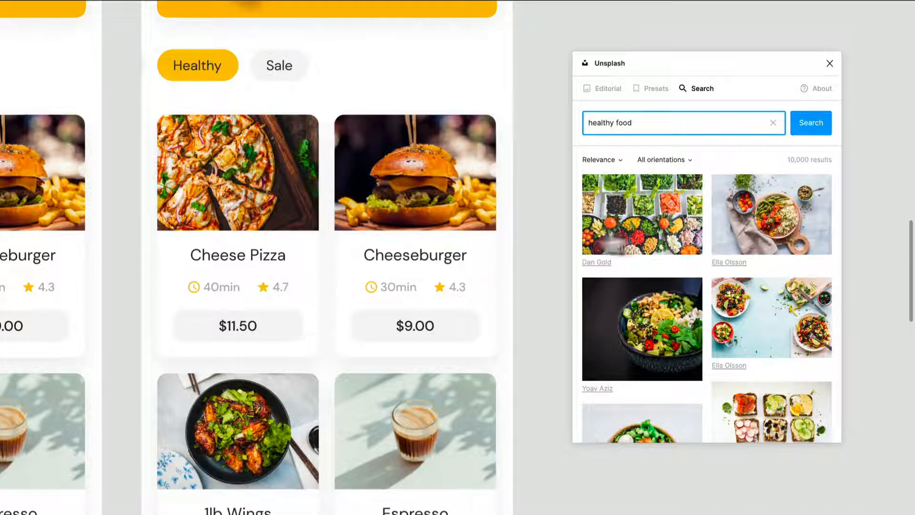
- Retitle the third Home screen's Cheese Pizza card to Salad and replace its image with the salad bowl photo on a black background
click(248, 269)
double_click(239, 256)
key(ctrl+a)
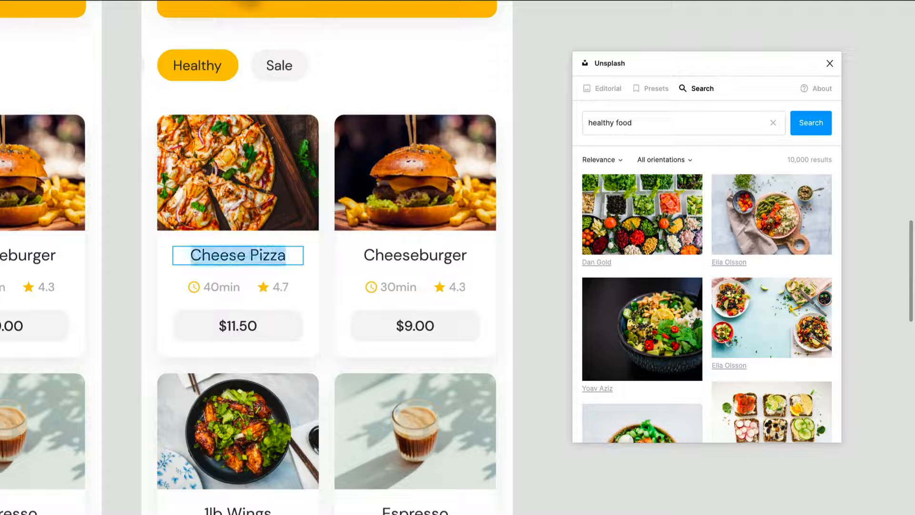
text(Salad)
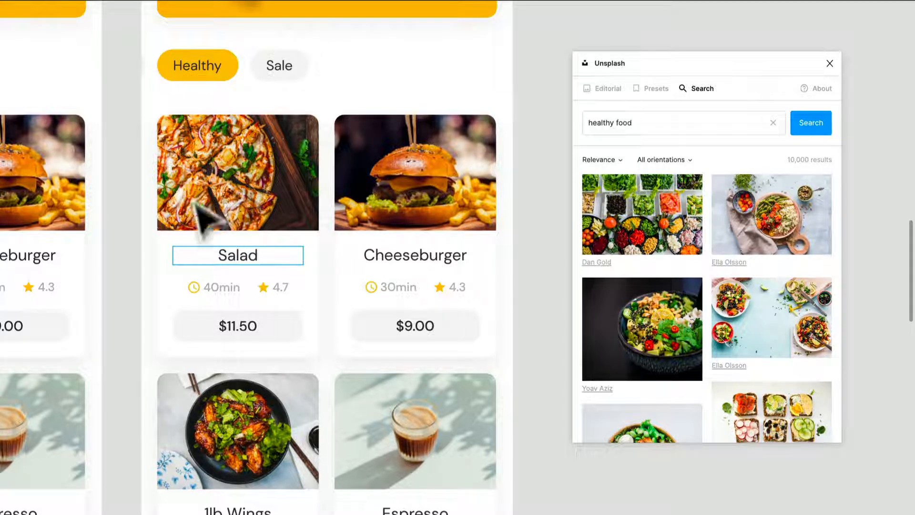
key(Escape)
click(205, 184)
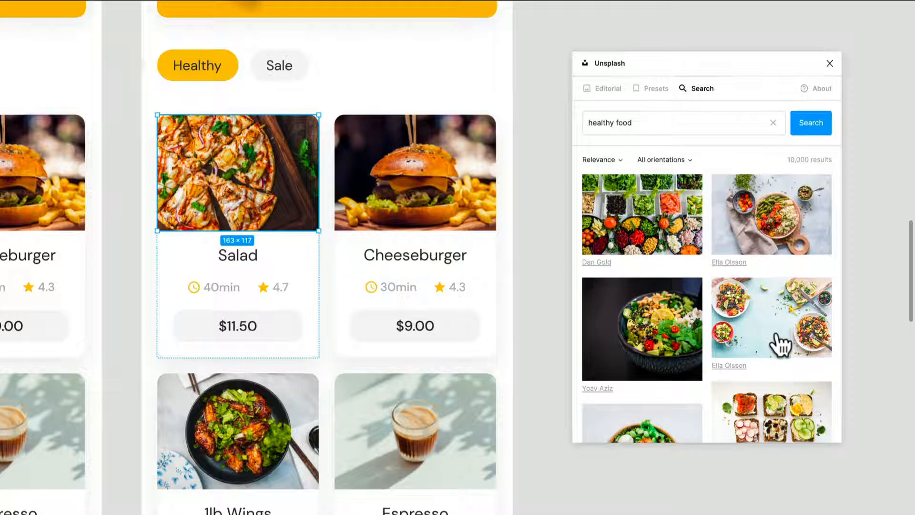
click(605, 350)
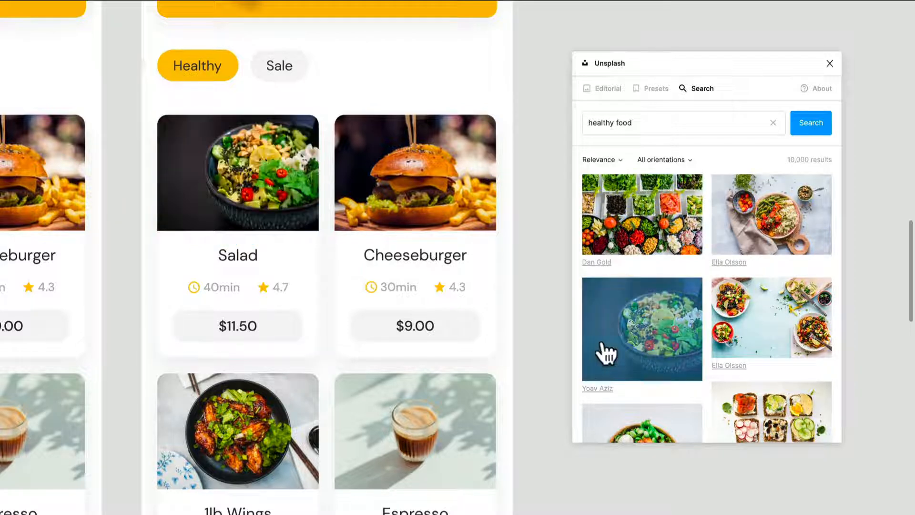
- Retitle the third Home screen's Cheeseburger card to Veggie Dish and replace its image with the vegetable and avocado bowl photo
scroll(726, 329, down, 3)
scroll(726, 332, down, 5)
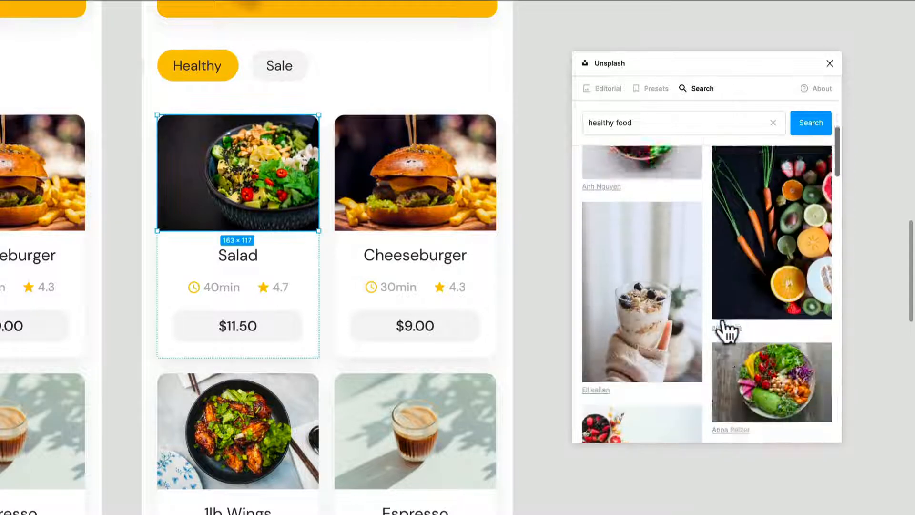
double_click(414, 265)
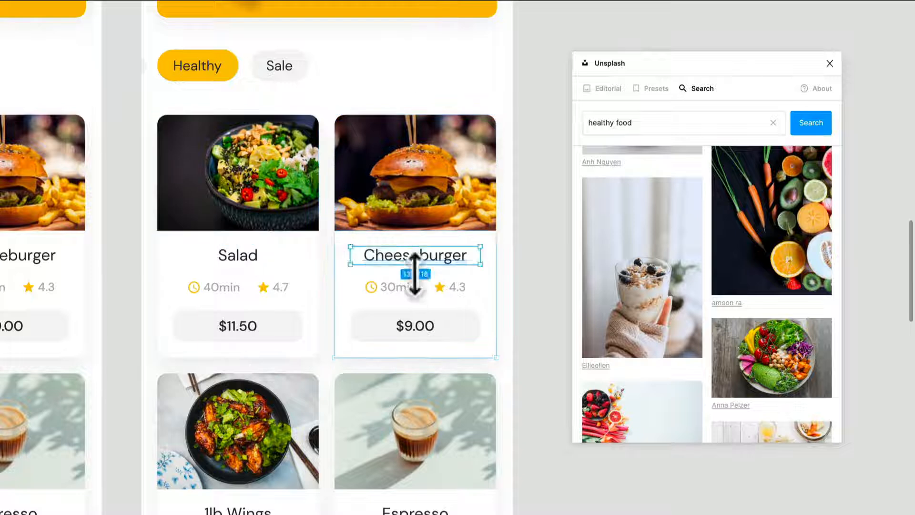
double_click(403, 258)
text(Veggie Dish)
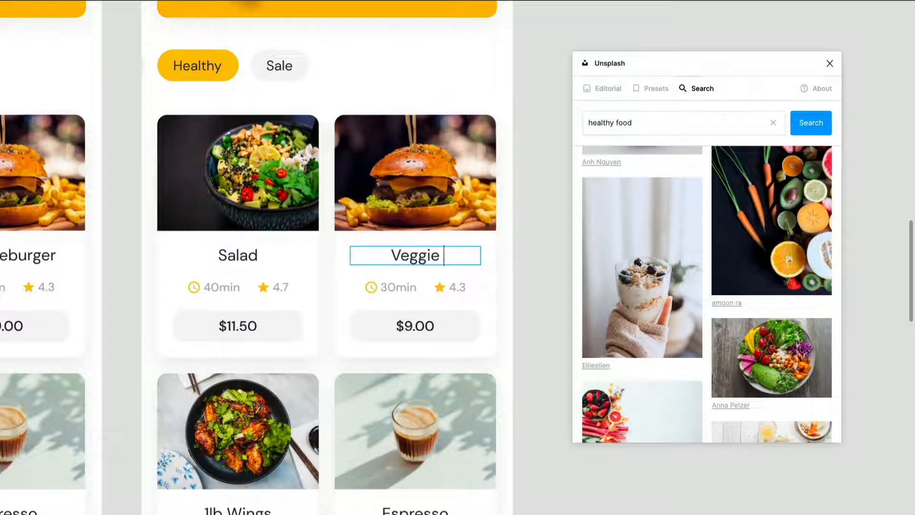
key(Escape)
click(388, 180)
click(740, 351)
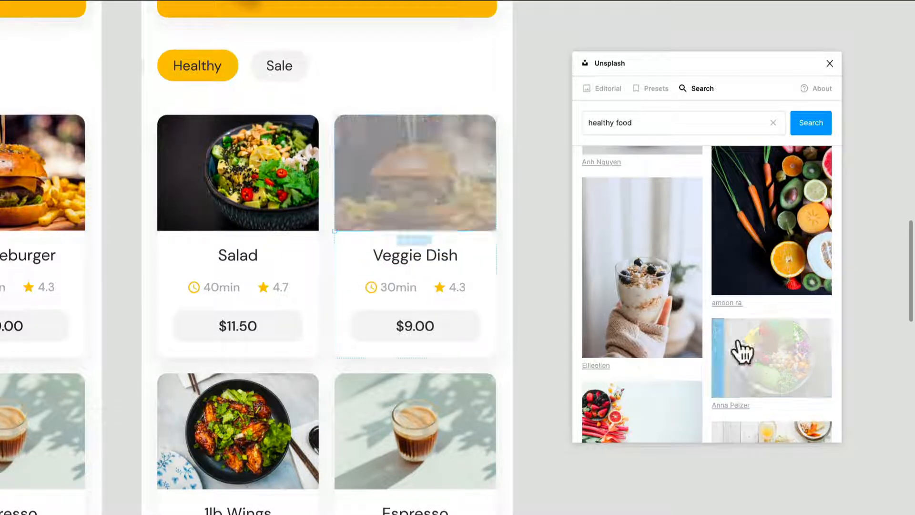
- Retitle the third Home screen's 1lb Wings card to Yogurt and replace its image with the hand-held yogurt glass photo
scroll(368, 399, down, 5)
scroll(367, 399, up, 3)
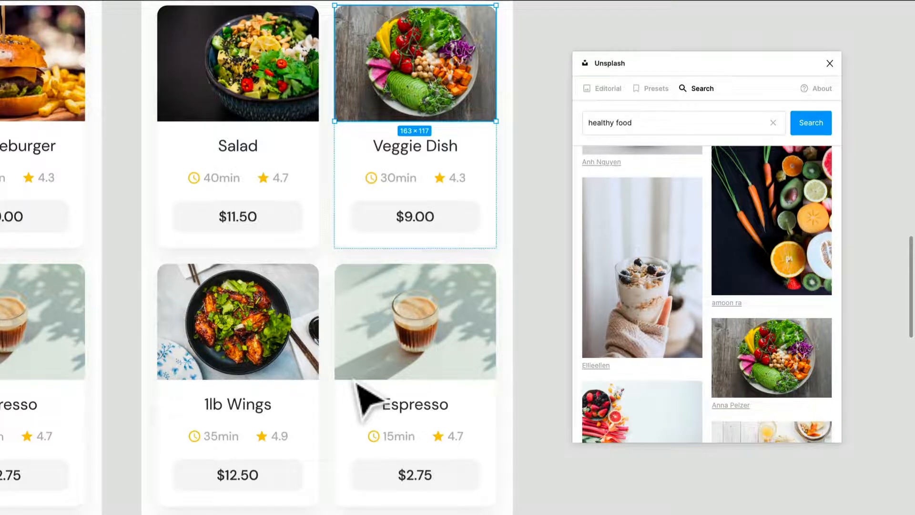
scroll(358, 383, down, 4)
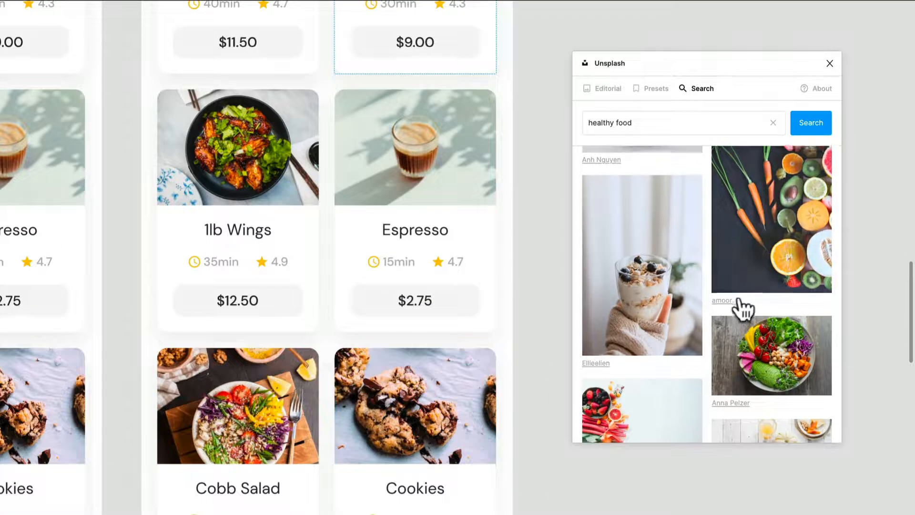
scroll(742, 309, down, 1)
click(249, 251)
double_click(232, 230)
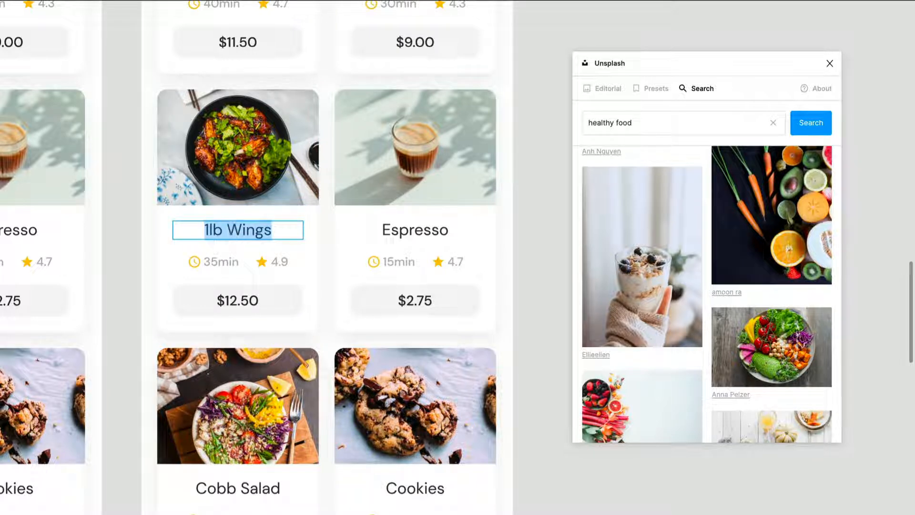
text(Yogurt)
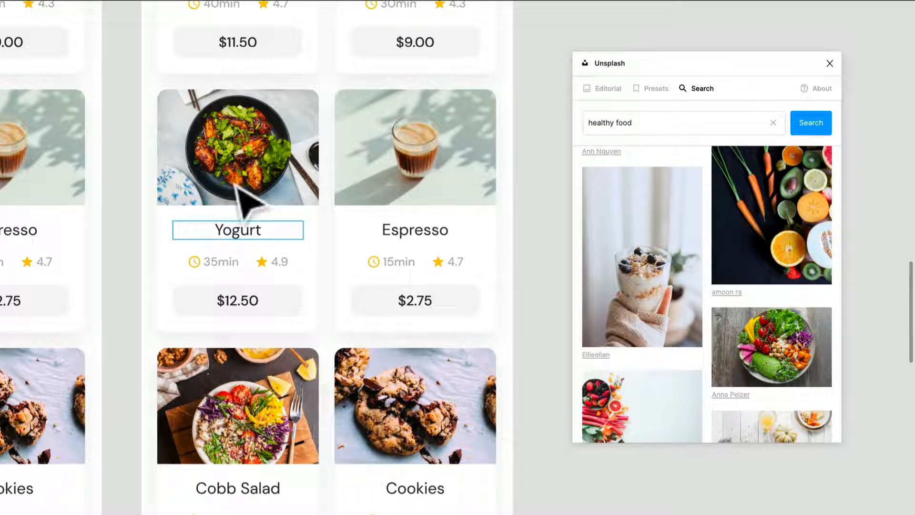
click(245, 195)
click(654, 295)
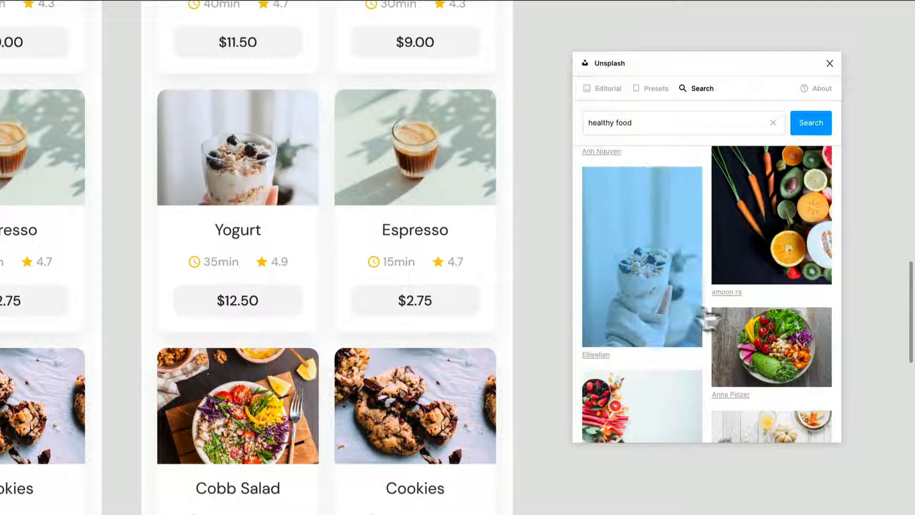
- Retitle the third Home screen's Espresso card to Avocado Bowls and replace its image with the stuffed avocado halves photo
scroll(708, 309, down, 5)
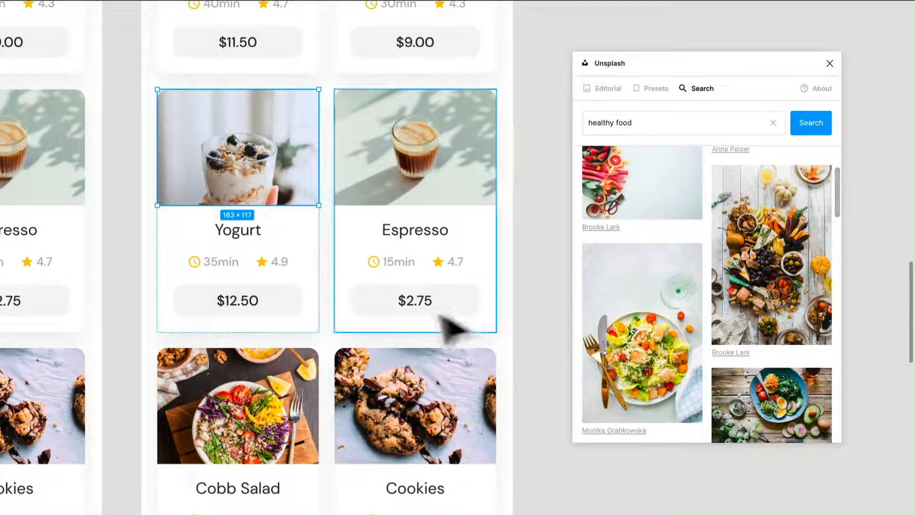
scroll(408, 318, up, 1)
scroll(708, 319, down, 1)
scroll(707, 320, down, 4)
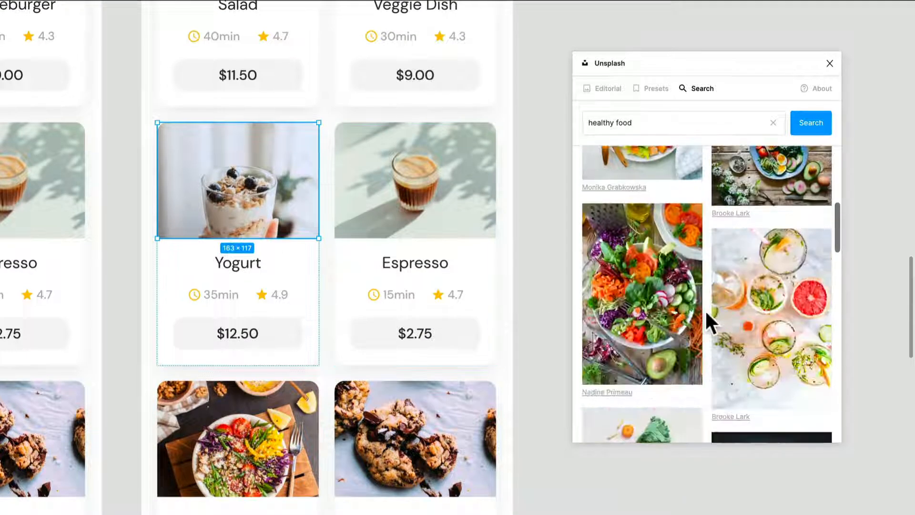
scroll(732, 312, down, 5)
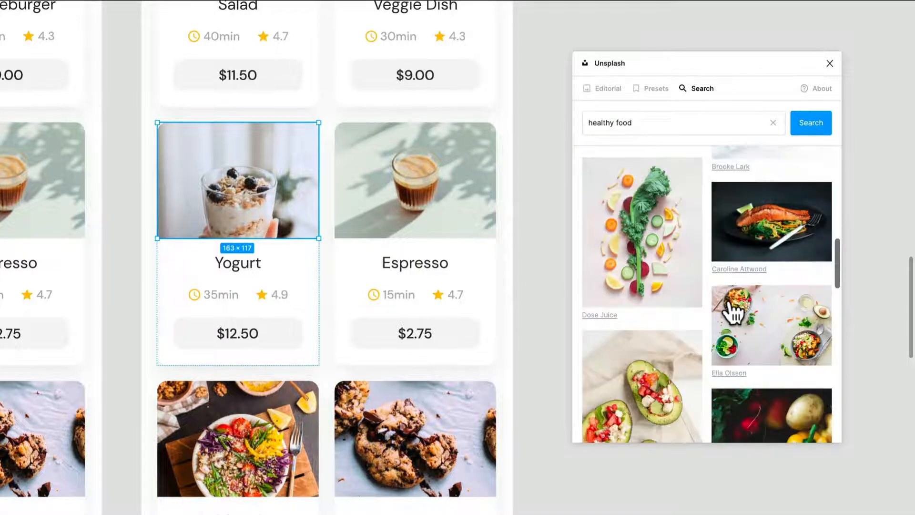
scroll(732, 312, down, 2)
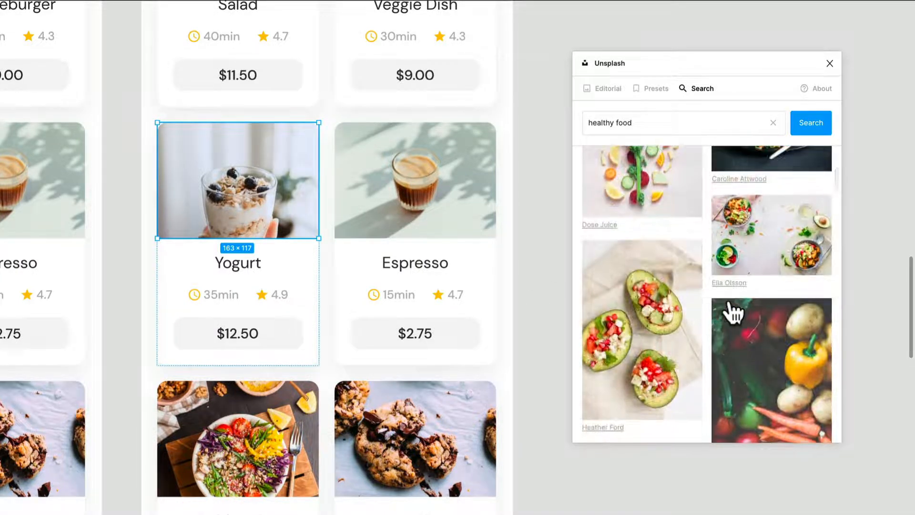
click(412, 273)
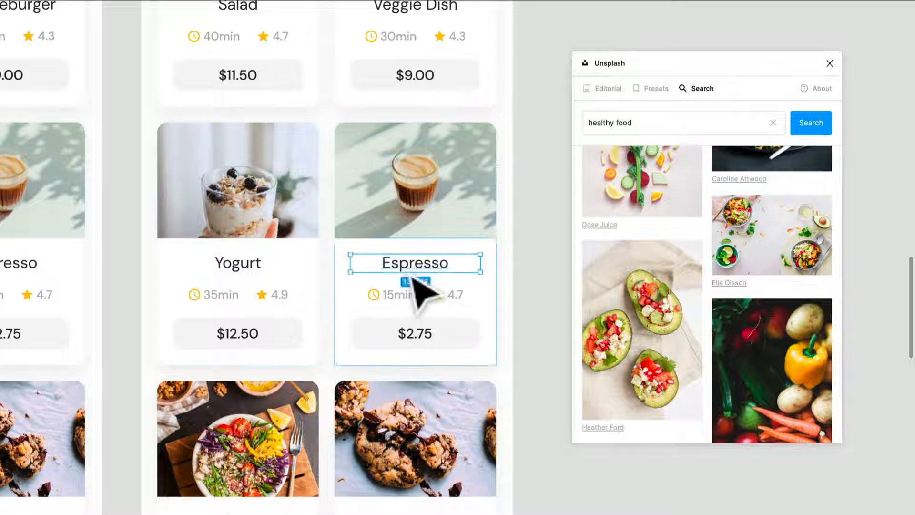
double_click(402, 263)
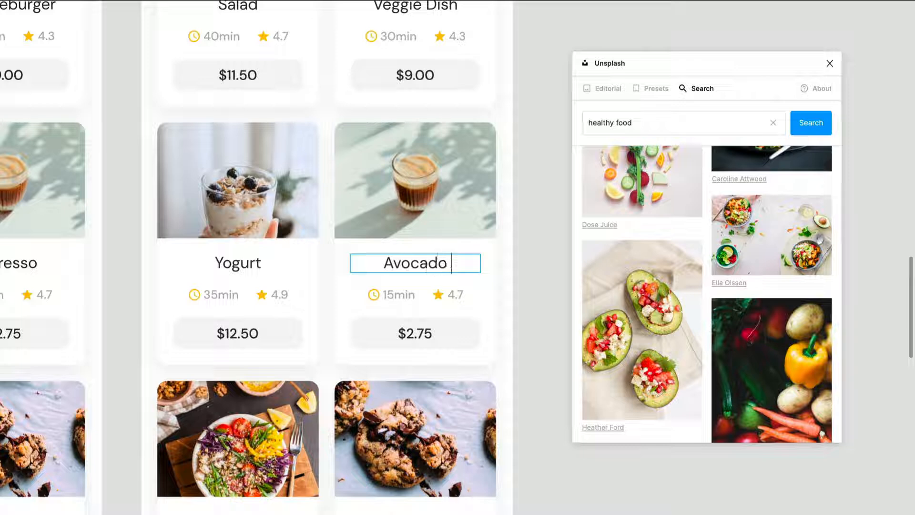
text(Avocado Bowl)
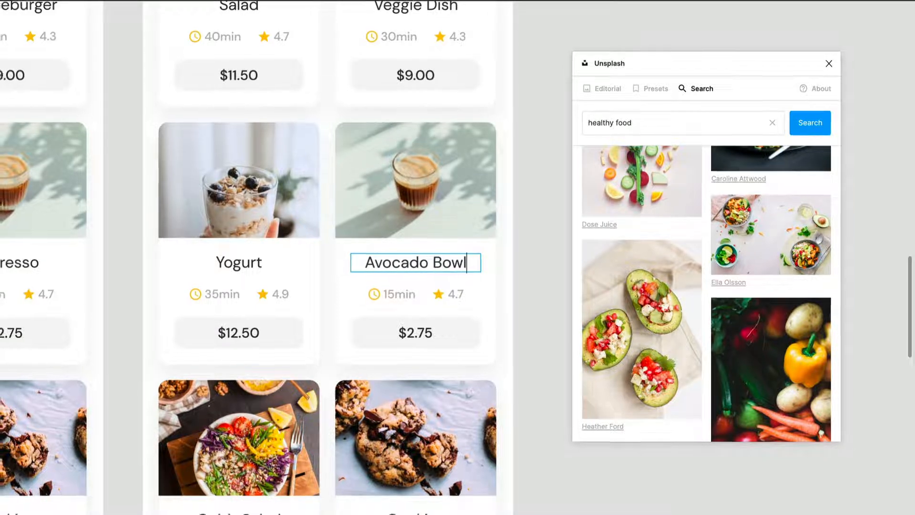
text(s)
key(Escape)
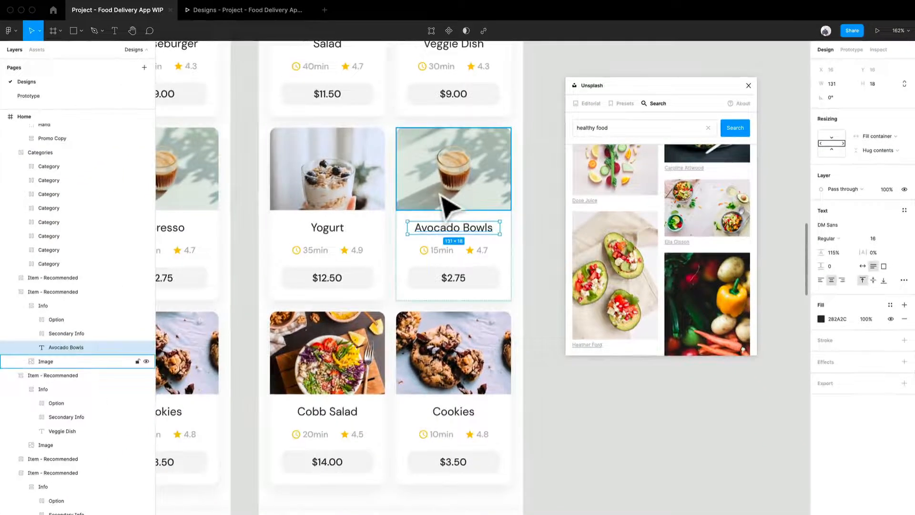
click(447, 208)
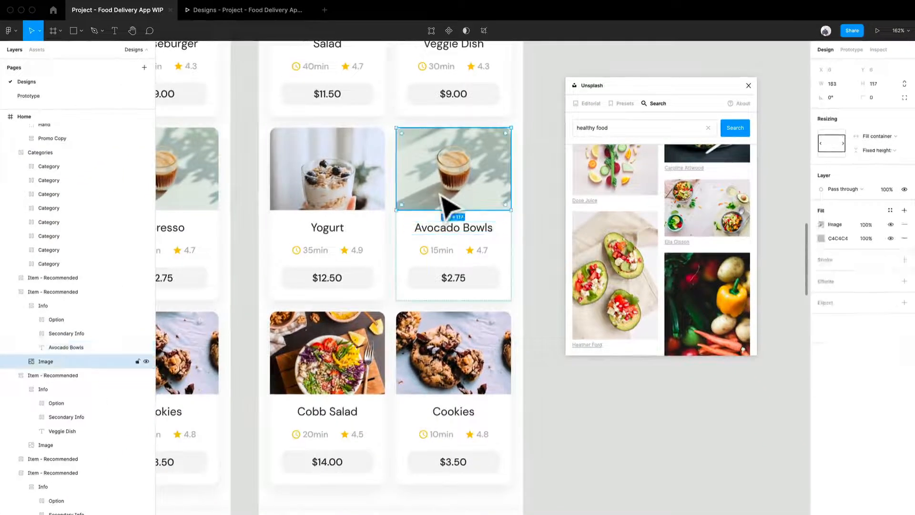
click(614, 286)
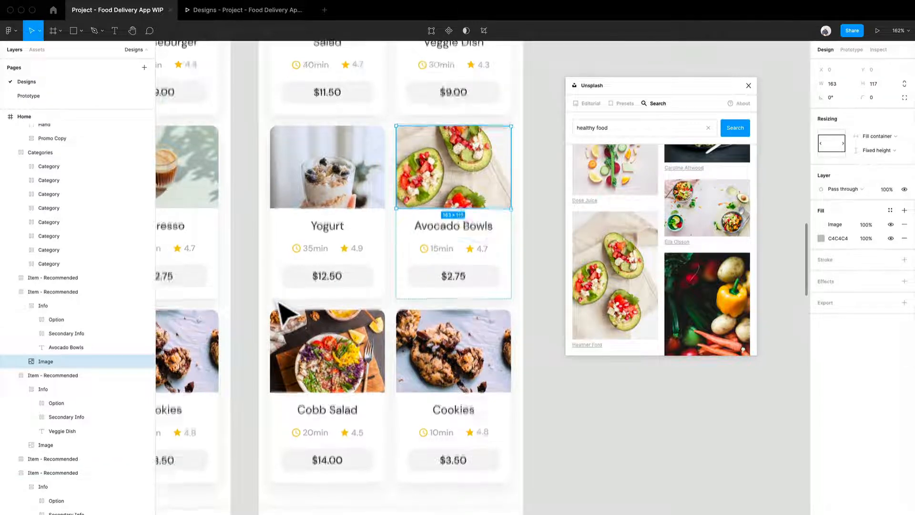
- Retitle the third Home screen's Cobb Salad card to Oatmeal and replace its image with the banana and berry oatmeal bowl photo
scroll(286, 317, down, 3)
click(328, 321)
scroll(582, 269, down, 8)
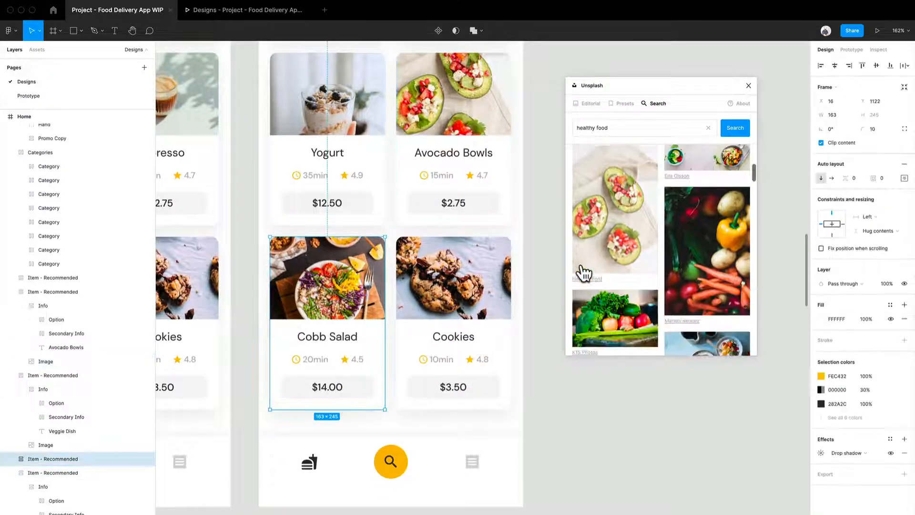
scroll(582, 273, down, 10)
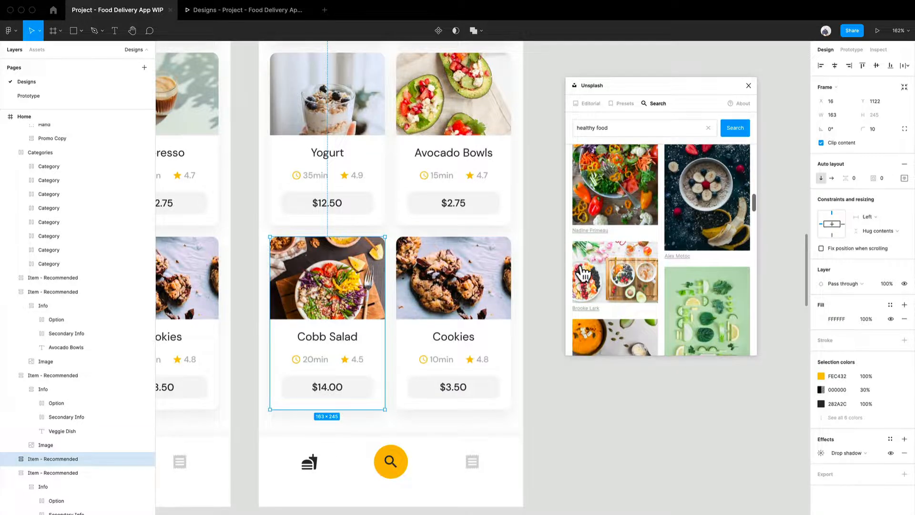
drag(582, 273, 367, 341)
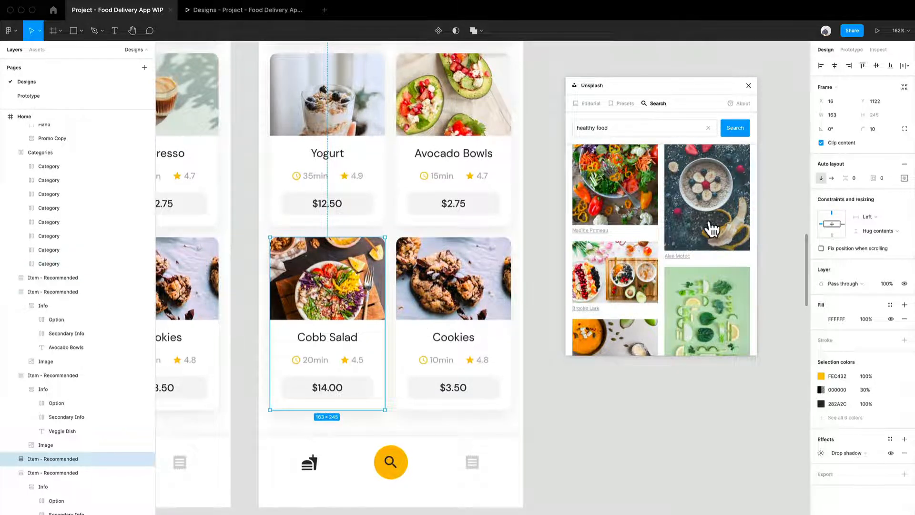
drag(712, 228, 294, 409)
double_click(348, 342)
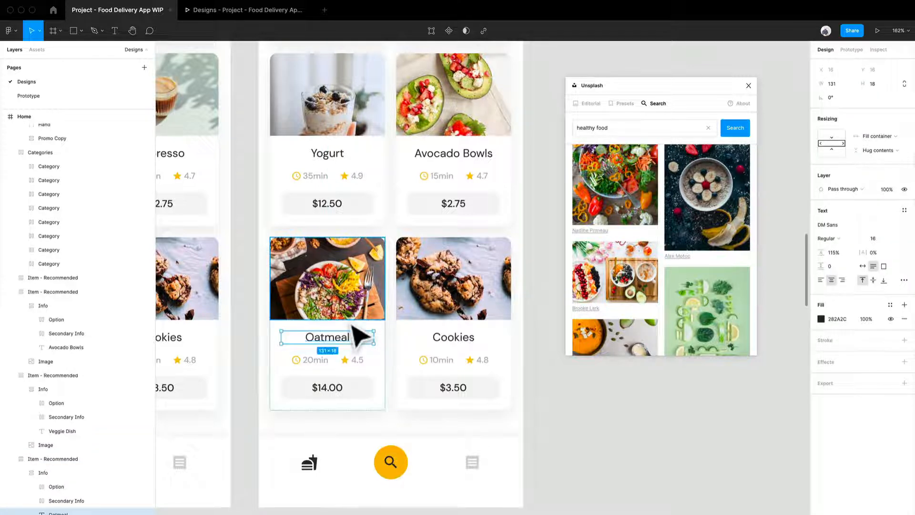
click(374, 305)
click(692, 226)
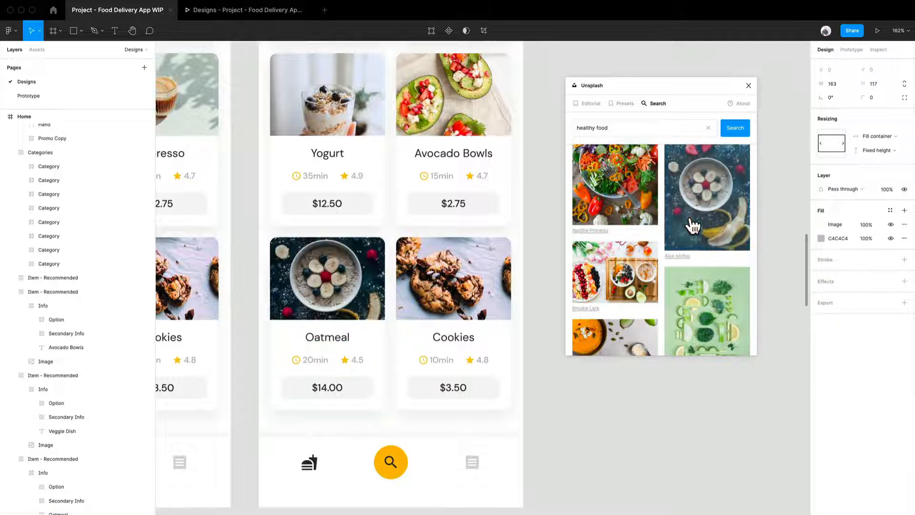
- Retitle the third Home screen's Cookies card to Soup and replace its image with the orange soup bowl photo
scroll(670, 282, down, 2)
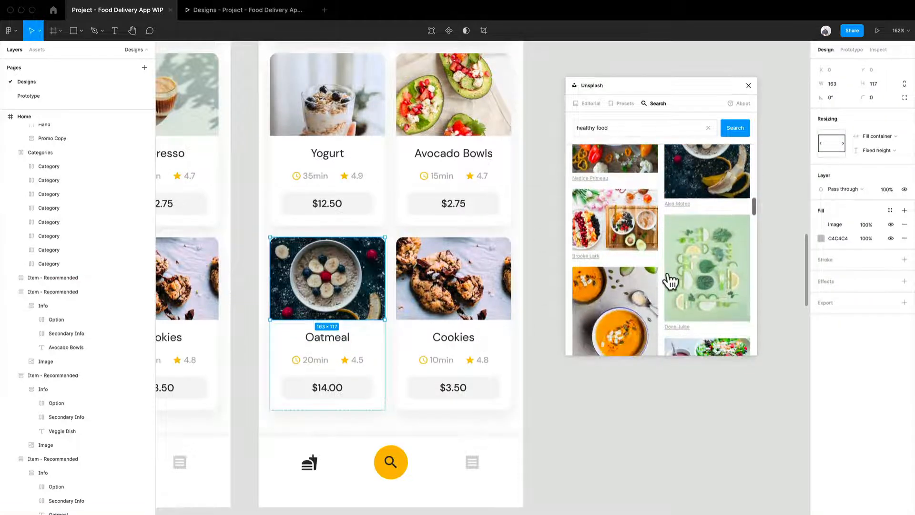
scroll(669, 281, down, 1)
click(447, 342)
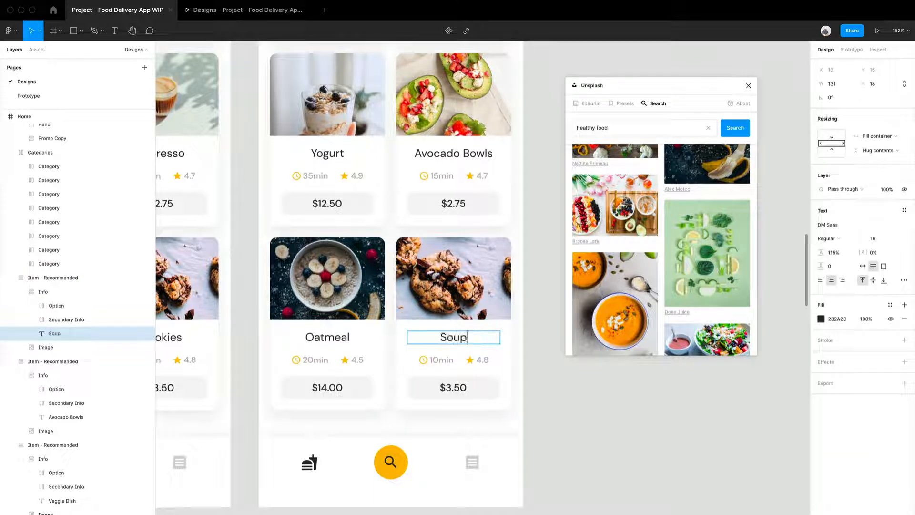
click(464, 315)
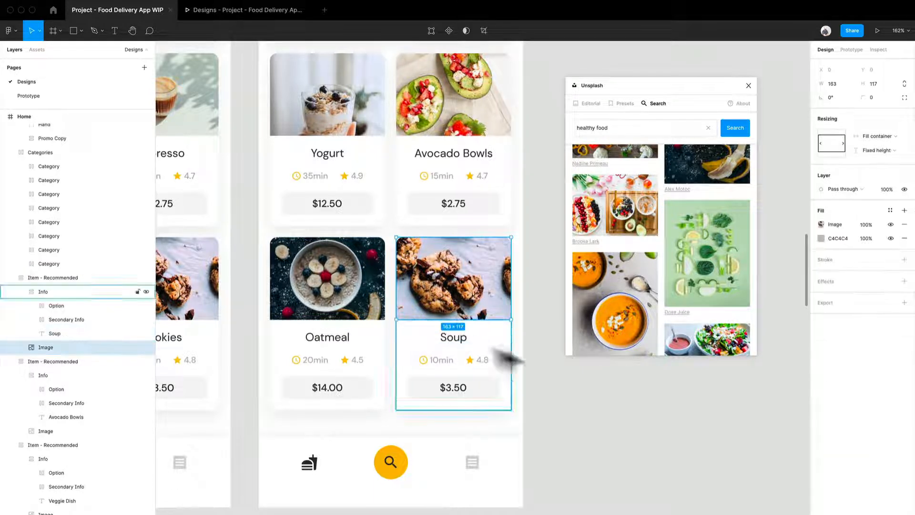
click(616, 329)
- Deselect the Soup card's image and close the Unsplash plugin
click(616, 470)
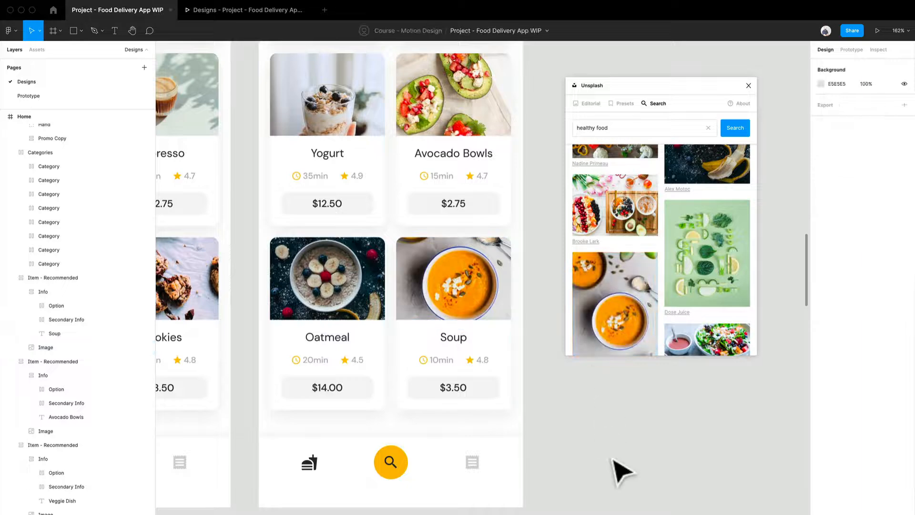
click(748, 86)
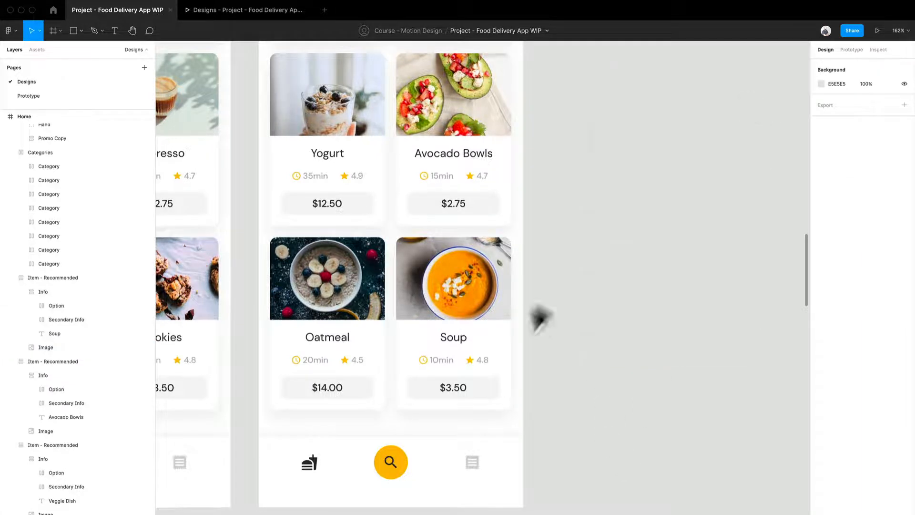
scroll(539, 322, up, 3)
scroll(535, 327, down, 5)
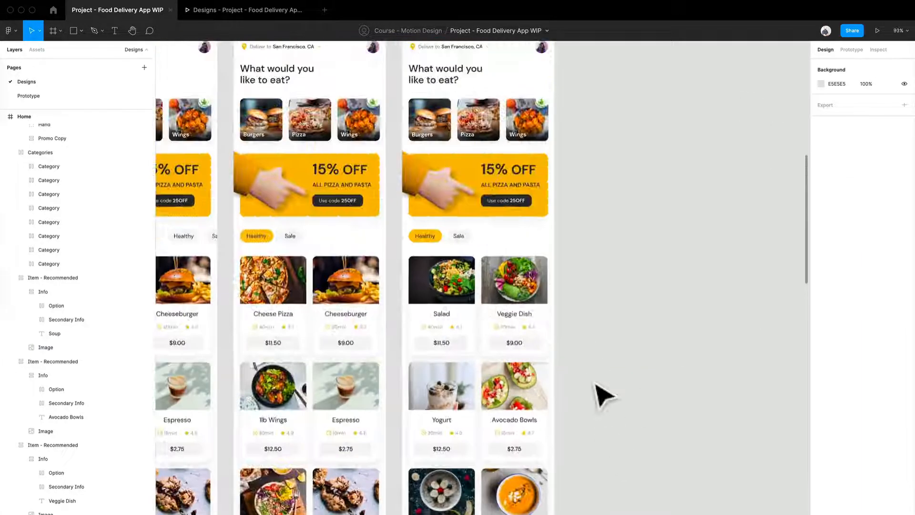
scroll(645, 306, down, 2)
scroll(645, 307, left, 3)
- Wrap the third Home screen's six healthy item cards in one frame and name it Healthy
click(637, 269)
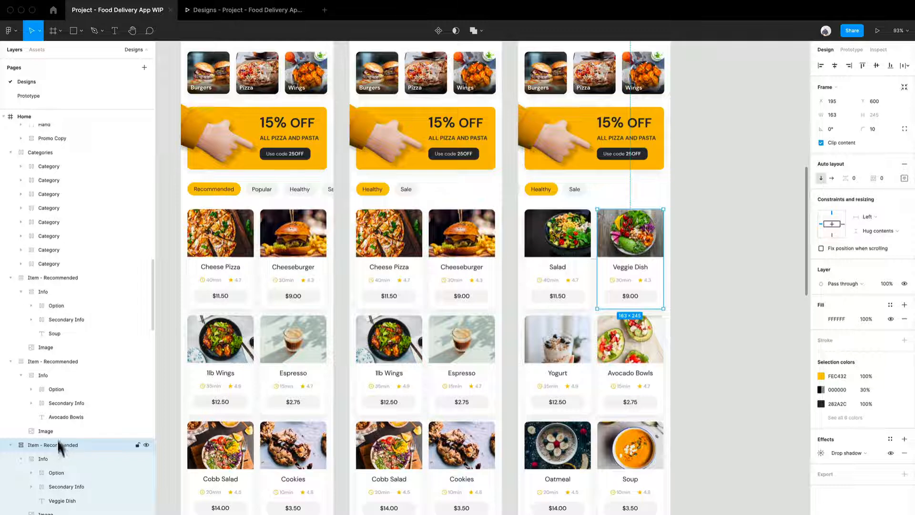
scroll(42, 273, up, 2)
scroll(42, 274, up, 1)
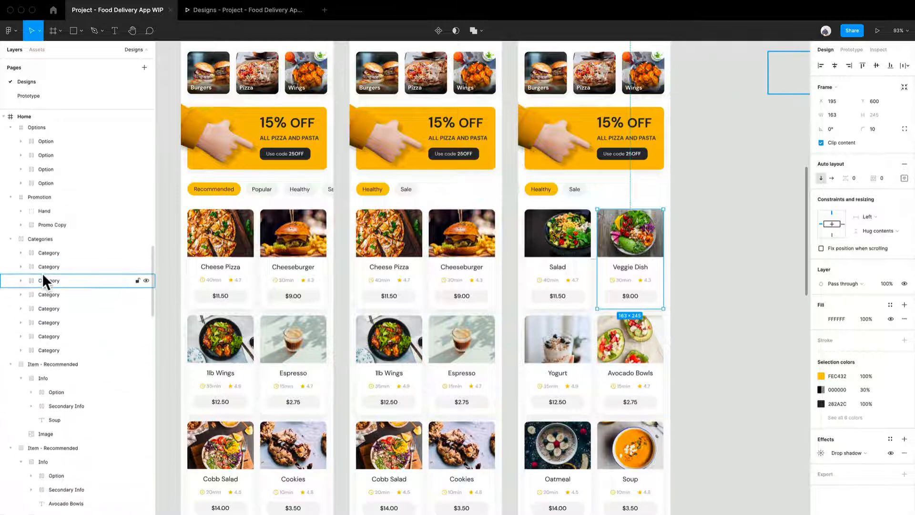
click(41, 365)
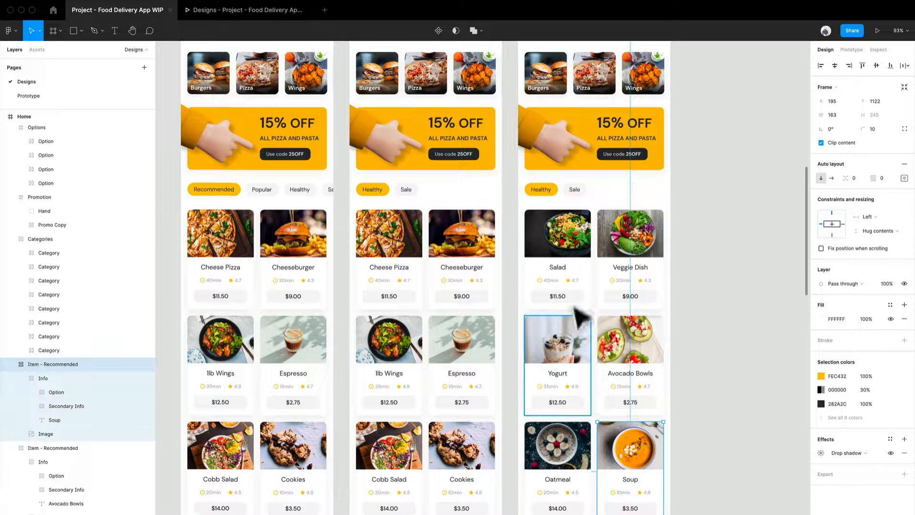
drag(715, 470, 551, 227)
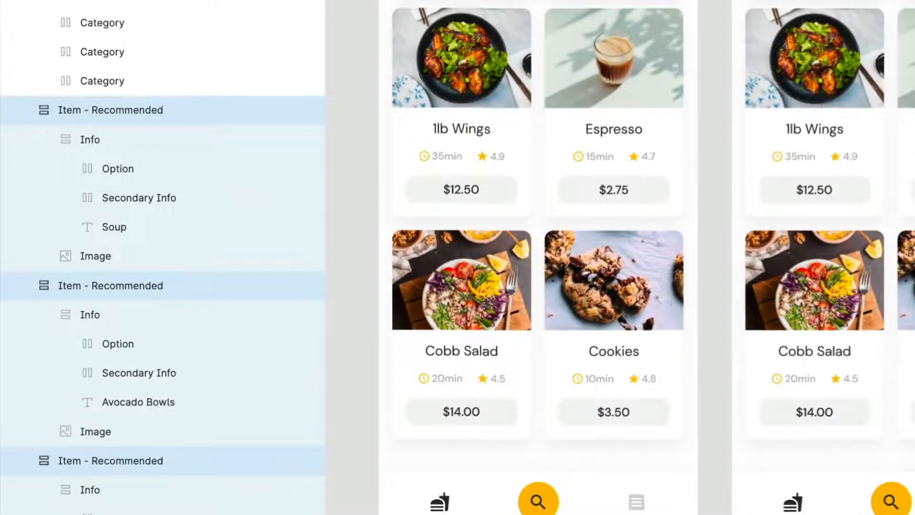
key(alt+super+g)
key(super+r)
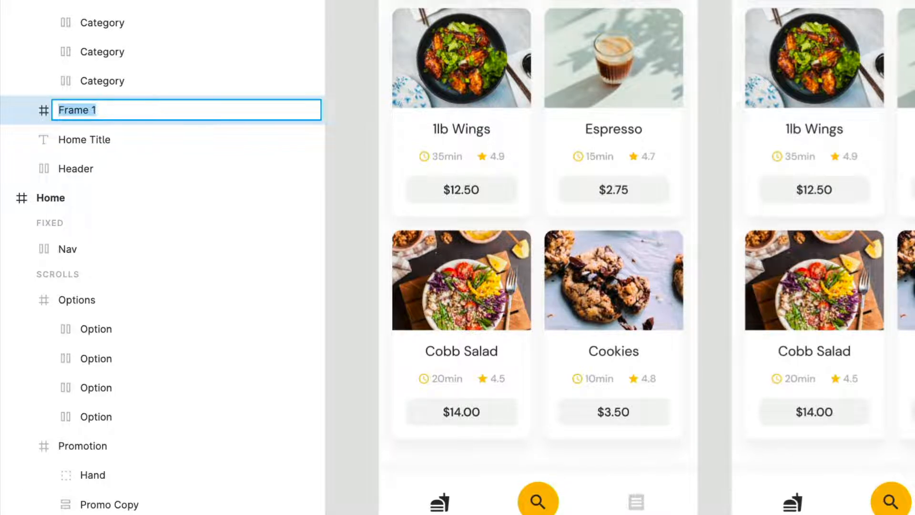
text(Health)
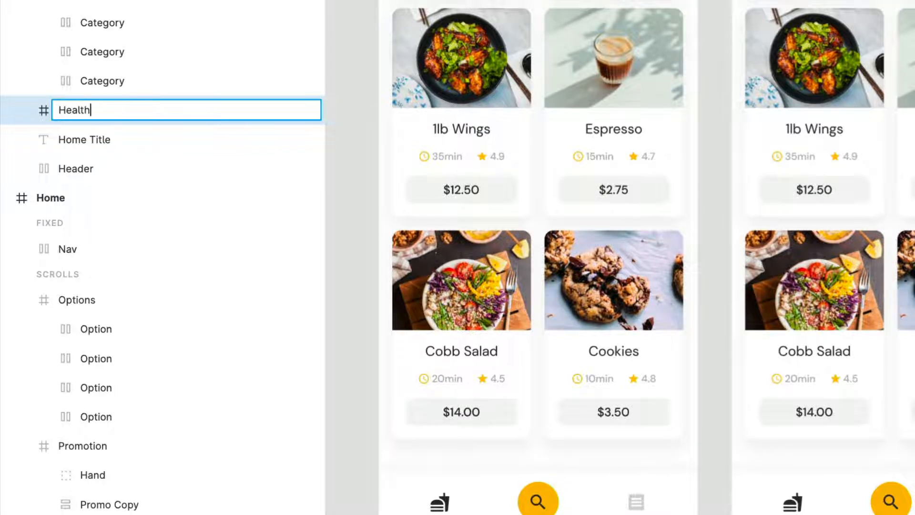
text(y)
key(Return)
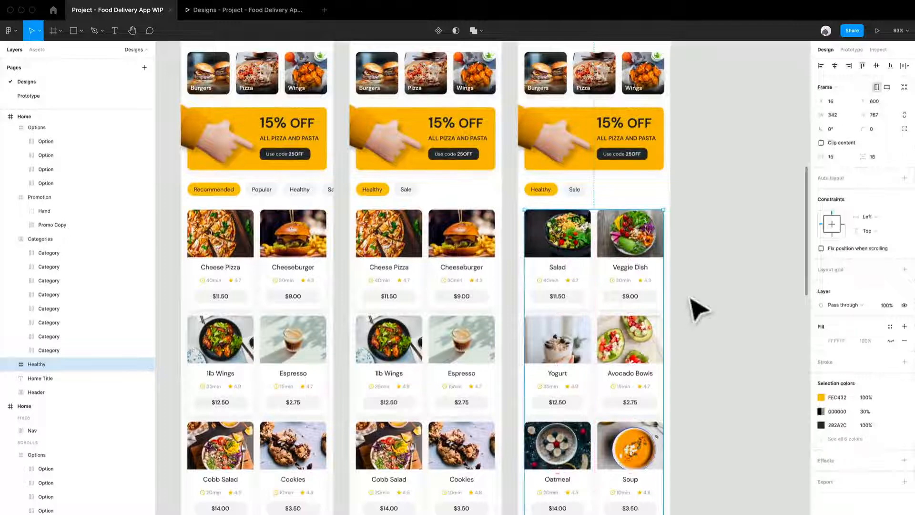
- Wrap the second Home screen's six item cards, from Cheese Pizza to Cookies, in one frame and name it Rec
click(698, 309)
drag(511, 489, 365, 260)
key(ctrl+alt+g)
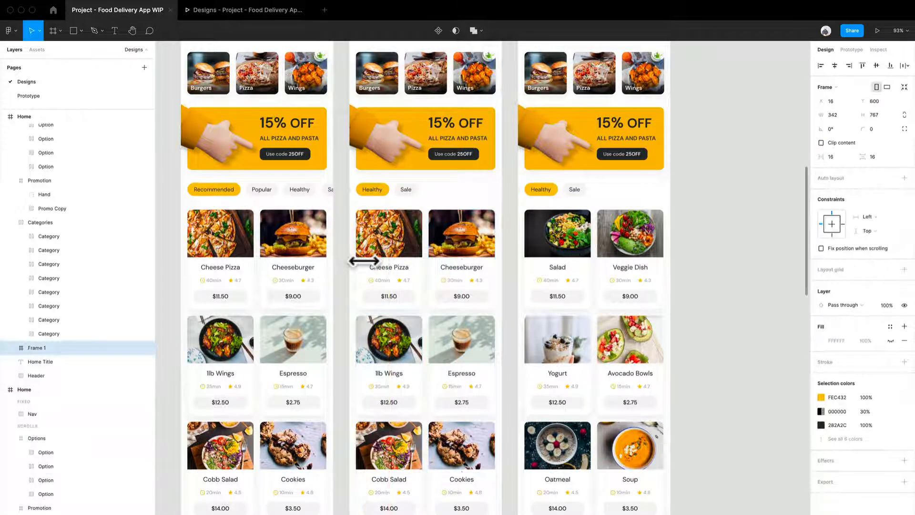
key(ctrl+r)
text(Rec)
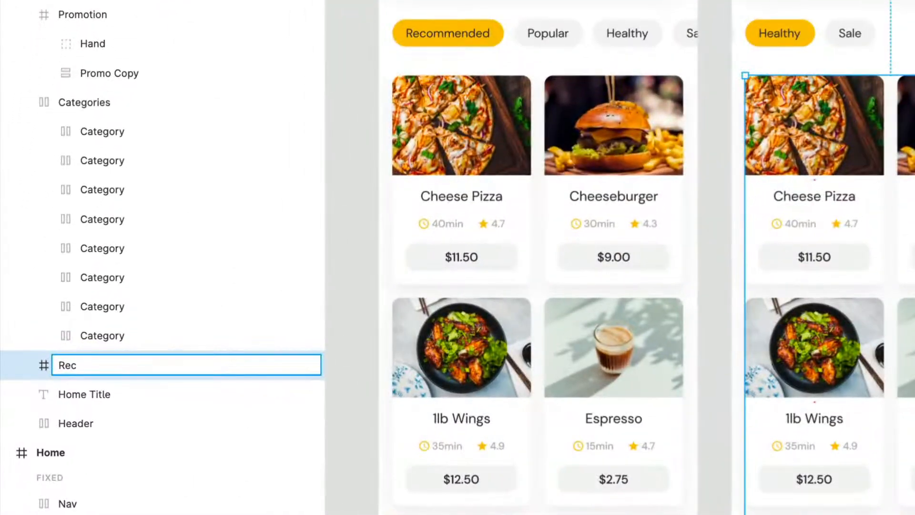
key(Return)
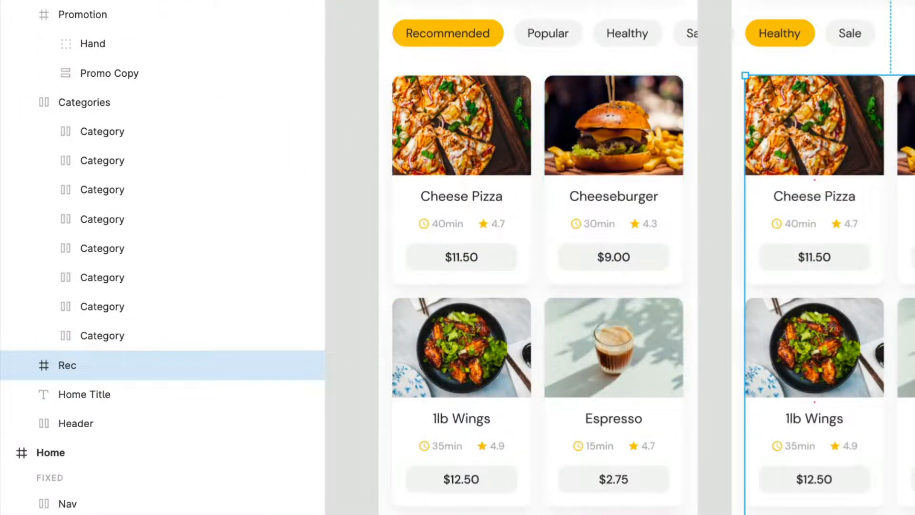
- Wrap the first Home screen's six item cards in one frame and name it Rec
drag(708, 514, 428, 214)
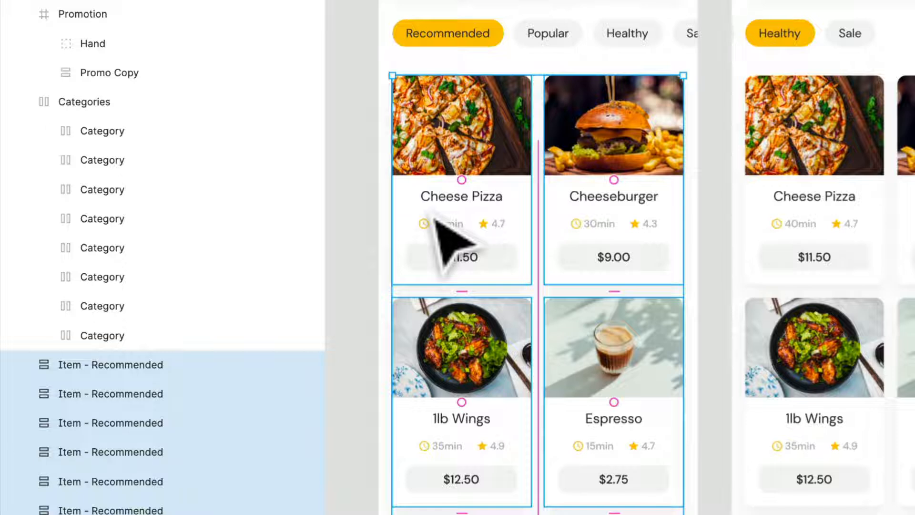
right_click(421, 202)
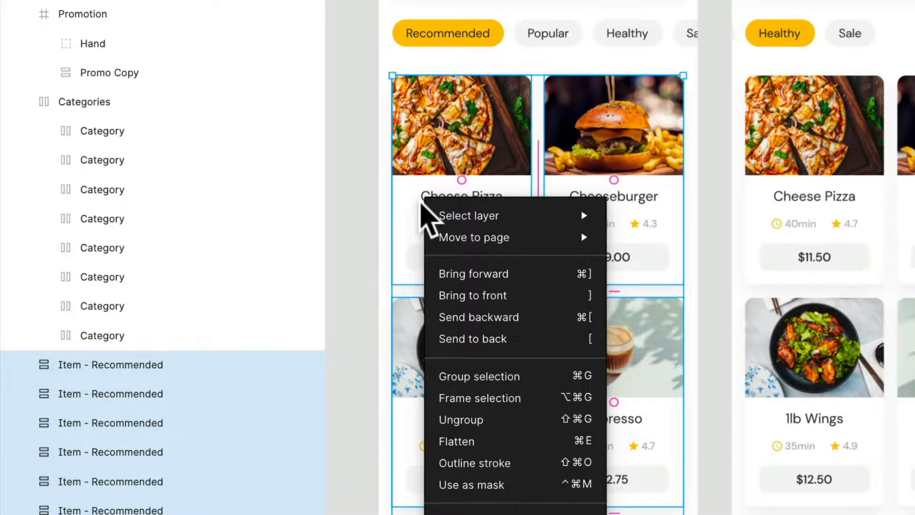
mouse_move(431, 241)
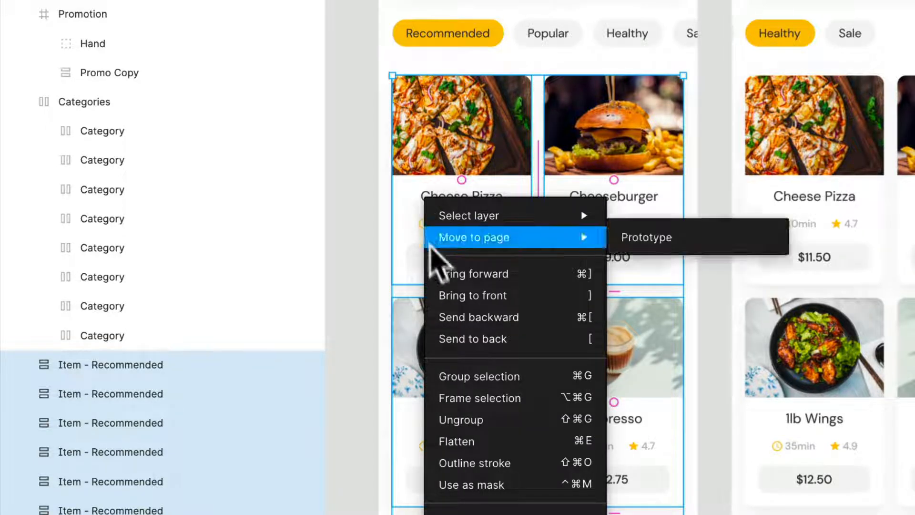
click(513, 403)
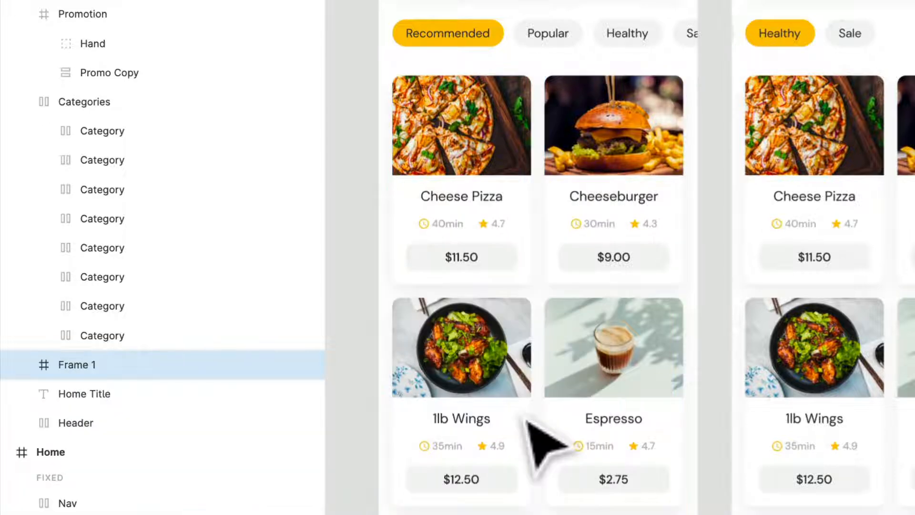
key(ctrl+r)
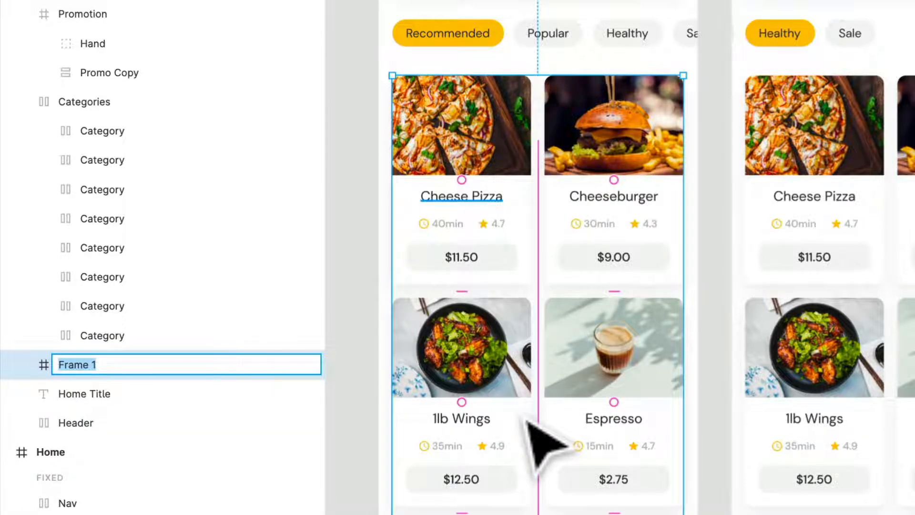
text(Rec)
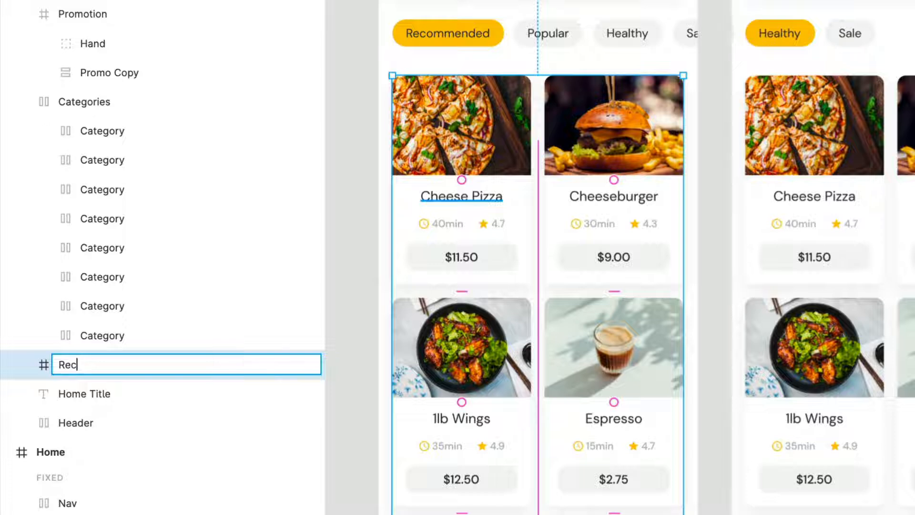
key(Return)
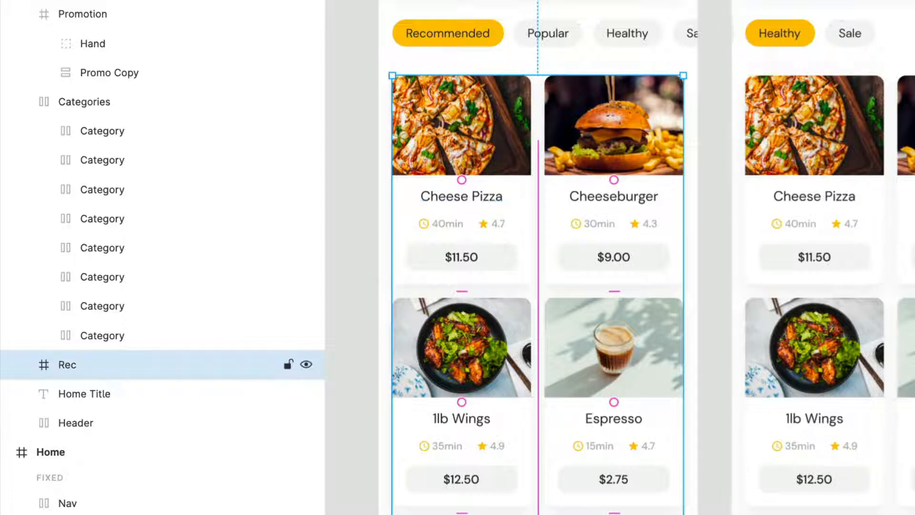
right_click(212, 373)
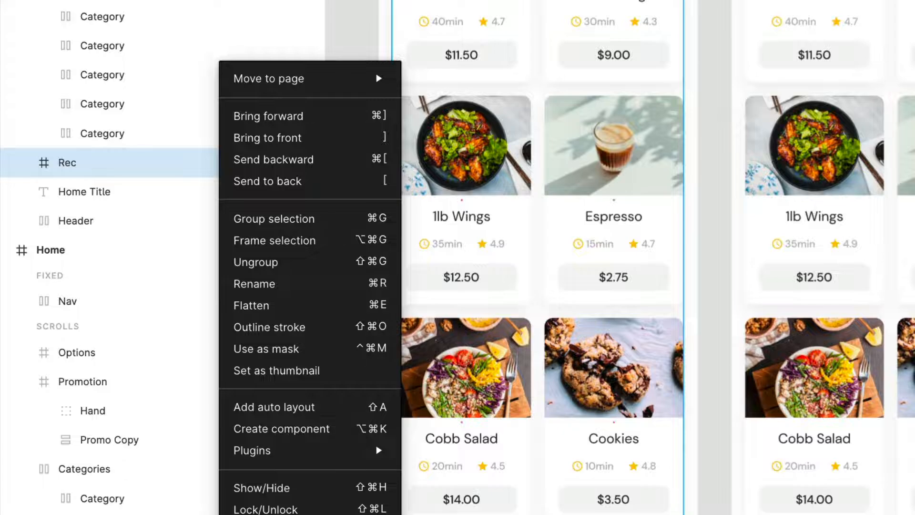
click(782, 366)
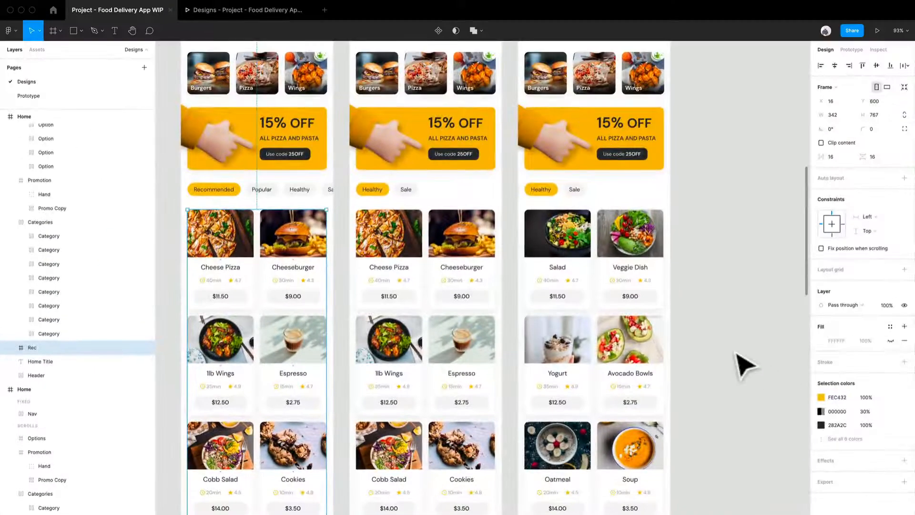
- Switch to prototyping and connect the second Home screen to the third Home screen with an interaction
scroll(662, 321, up, 3)
scroll(665, 321, up, 1)
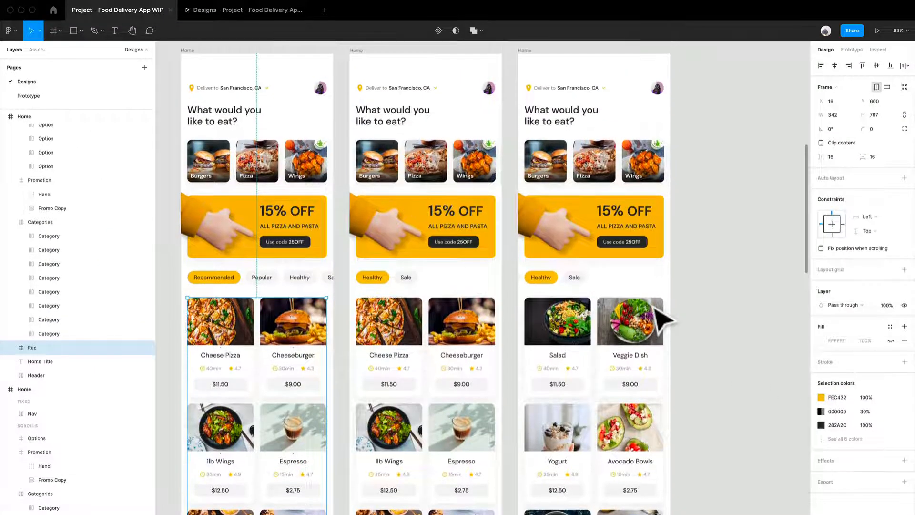
scroll(729, 224, up, 1)
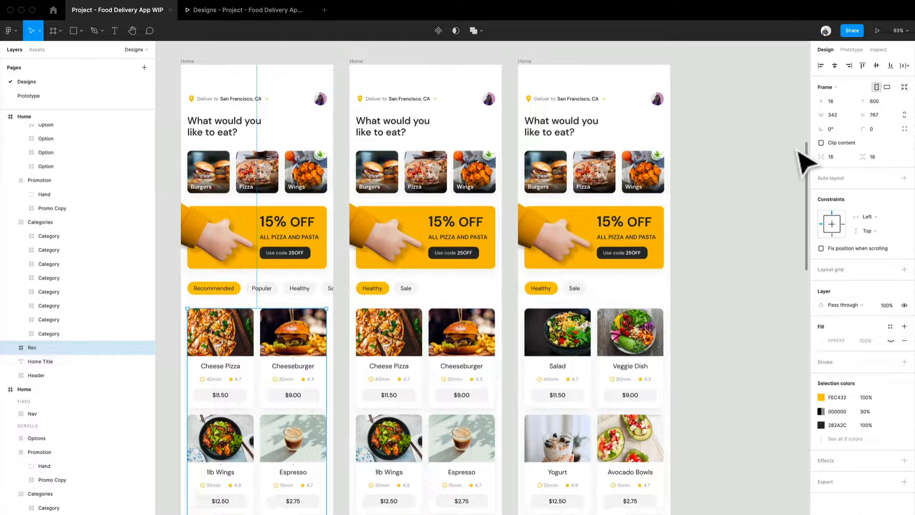
click(850, 52)
scroll(673, 235, down, 1)
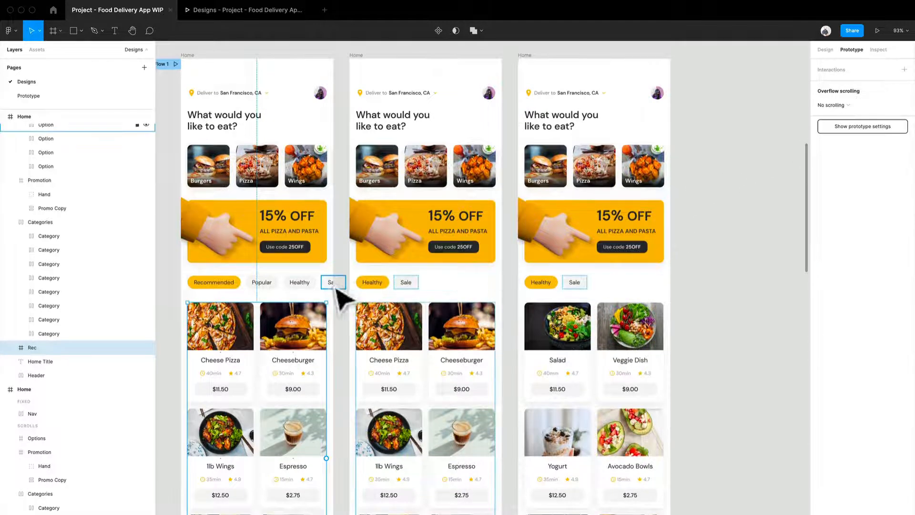
drag(339, 286, 440, 282)
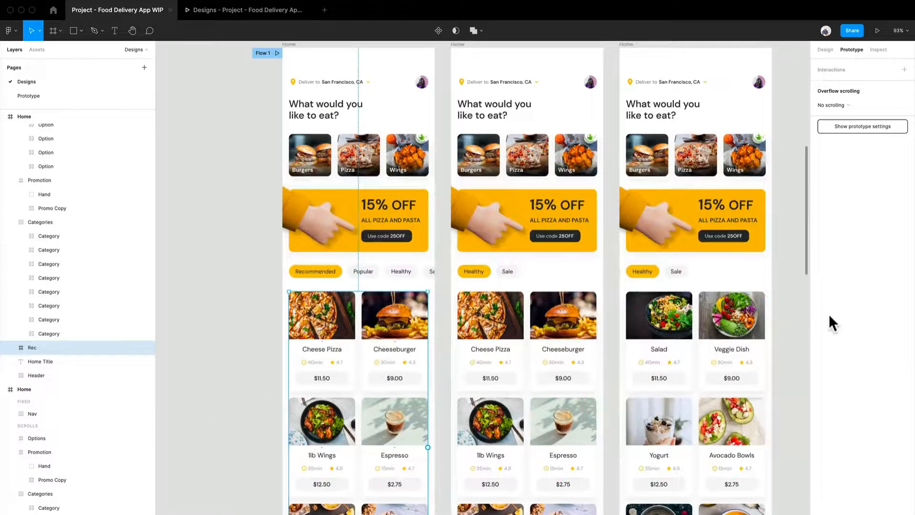
scroll(772, 281, up, 3)
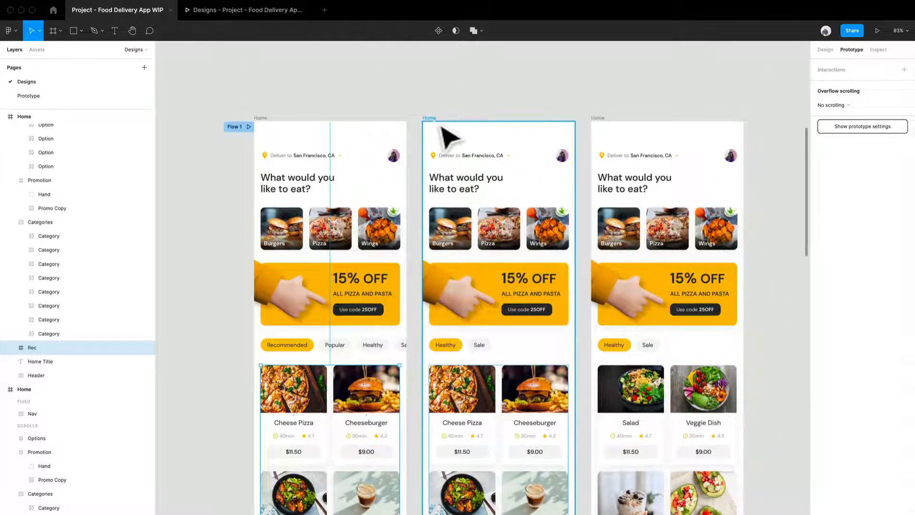
click(449, 139)
drag(575, 427, 722, 324)
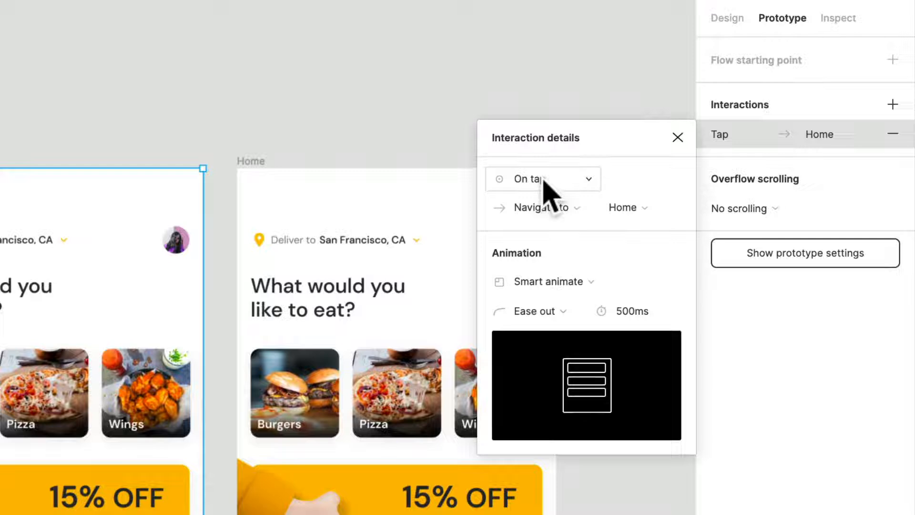
- Set the trigger of the second-to-third Home screen interaction to After delay, with a delay of 1 ms
click(734, 127)
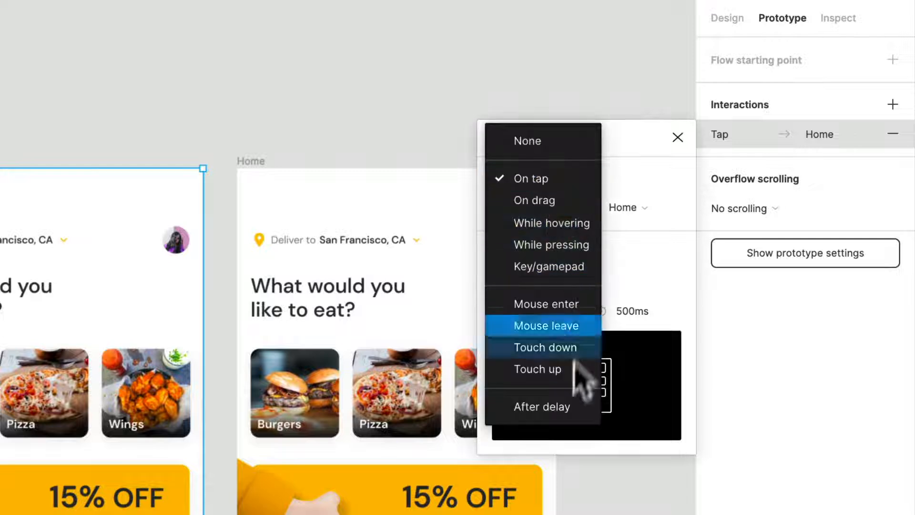
click(559, 407)
click(639, 184)
text(1)
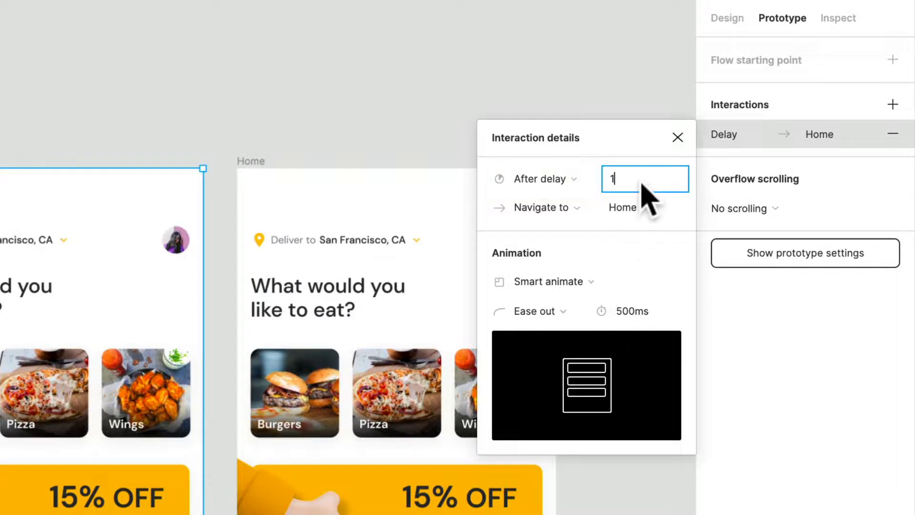
click(629, 310)
text(3)
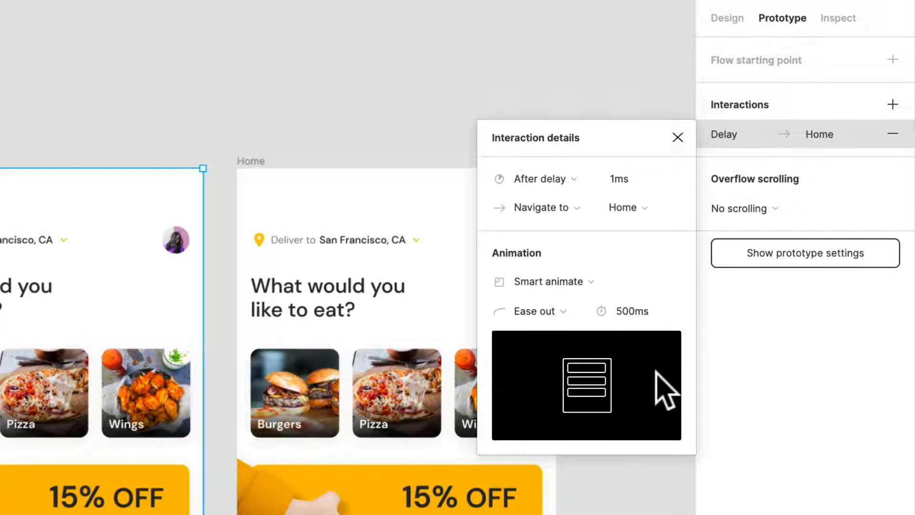
- Keep Ease out easing, change the delayed interaction's animation to Push, and enable Smart animate matching layers
click(544, 314)
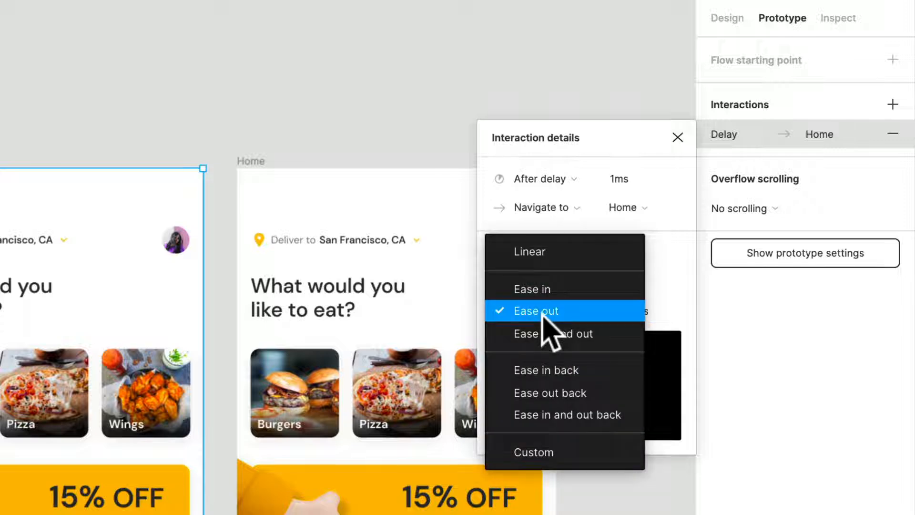
click(556, 312)
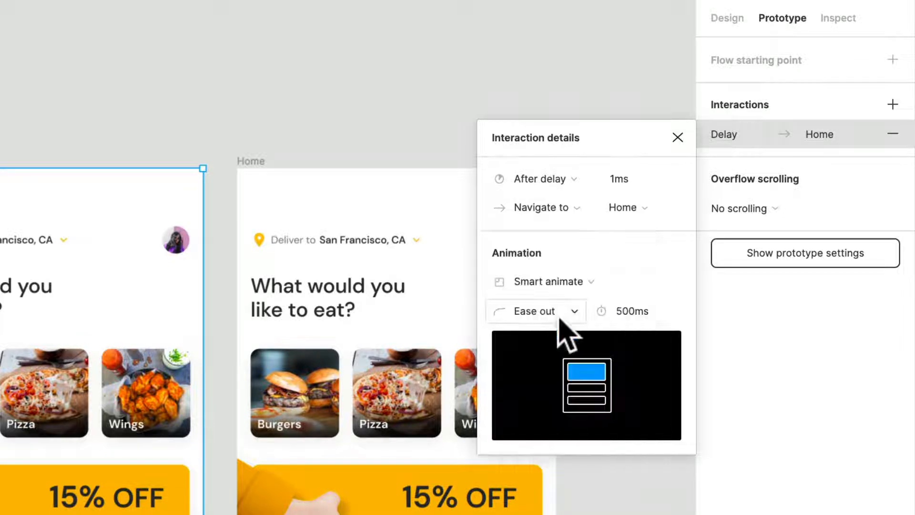
click(566, 289)
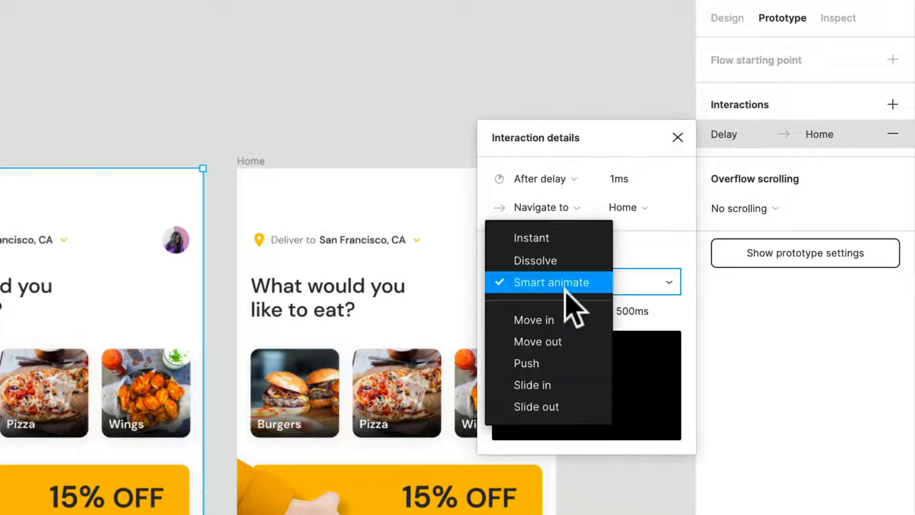
click(561, 360)
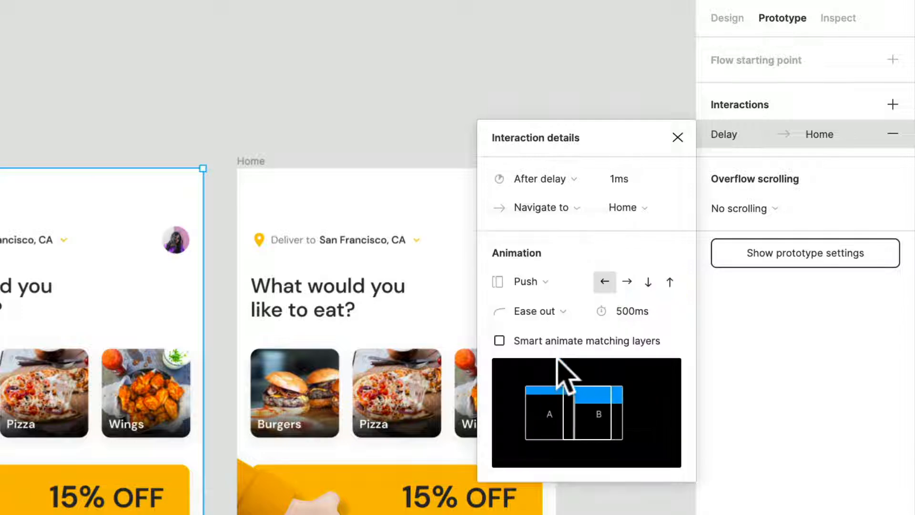
click(499, 340)
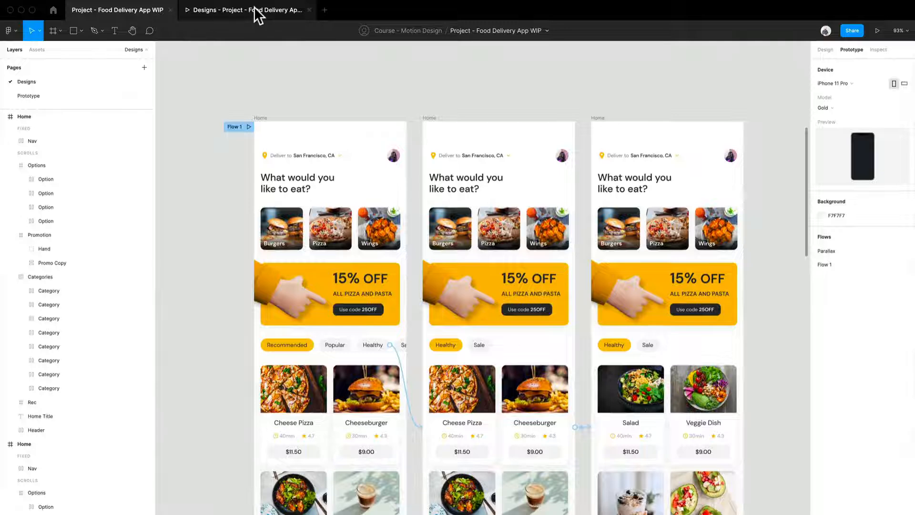
- Open the prototype preview, restart Flow 1 and test switching from the Recommended category to Healthy
click(257, 14)
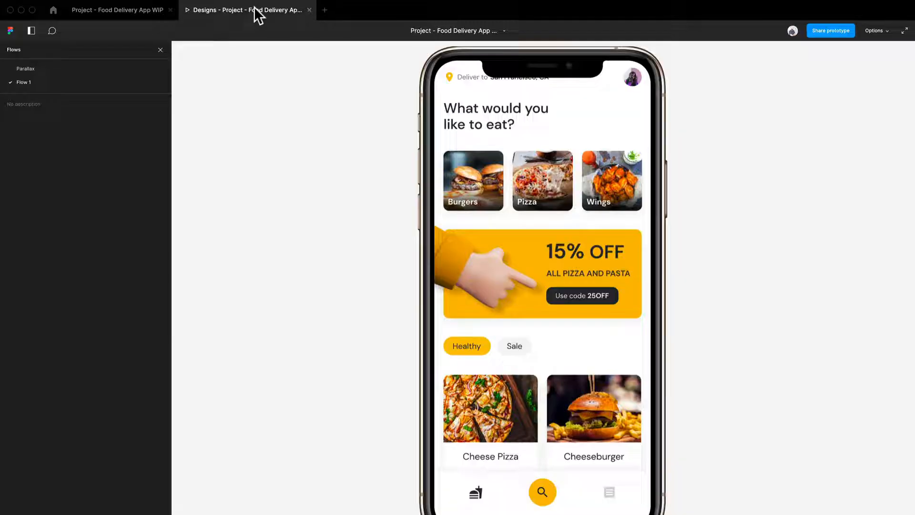
scroll(499, 249, down, 3)
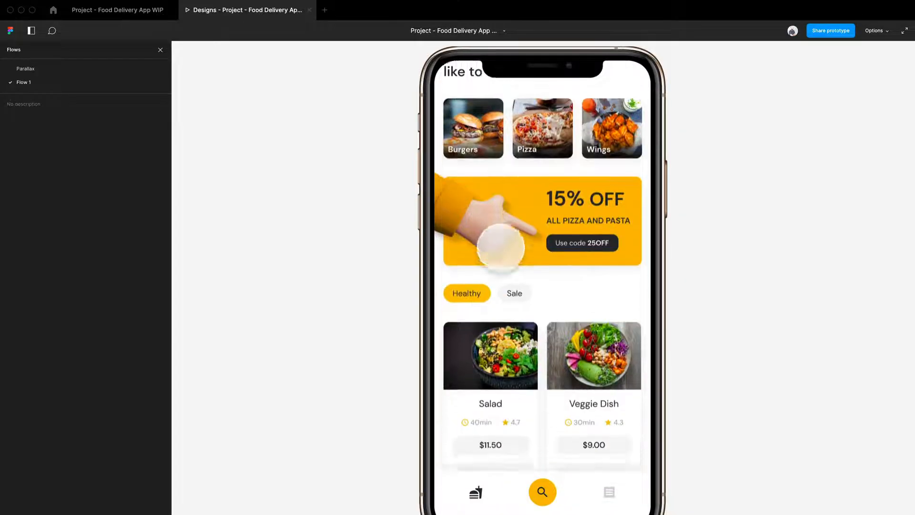
key(r)
scroll(559, 266, down, 5)
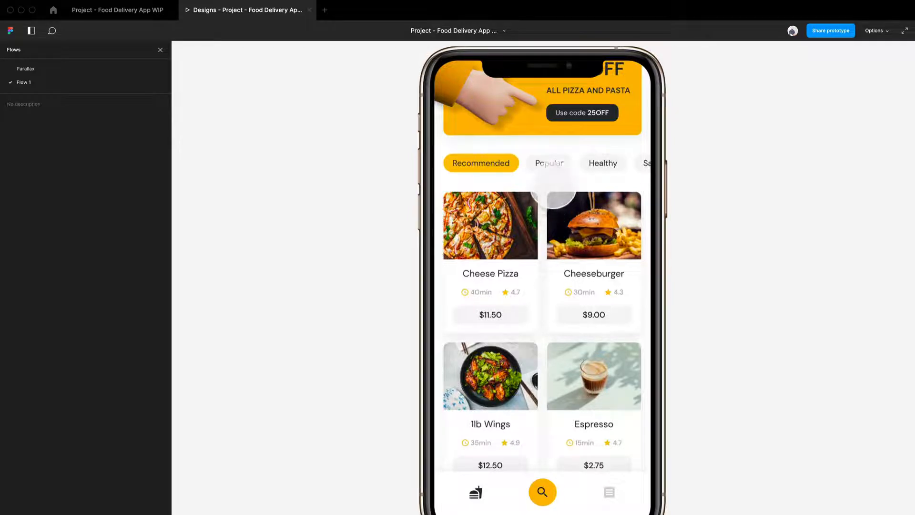
click(602, 165)
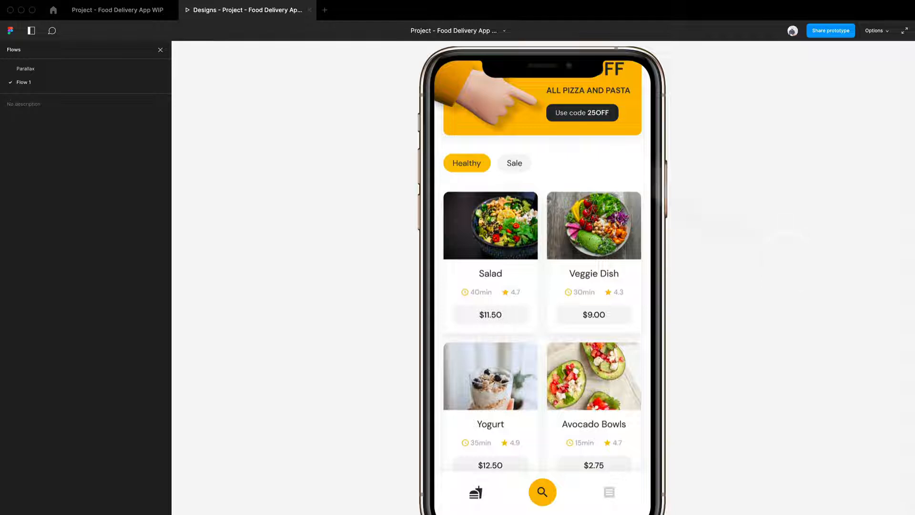
- Return to the design file and set the second-to-third Home screen transition's duration to 300 ms
click(121, 16)
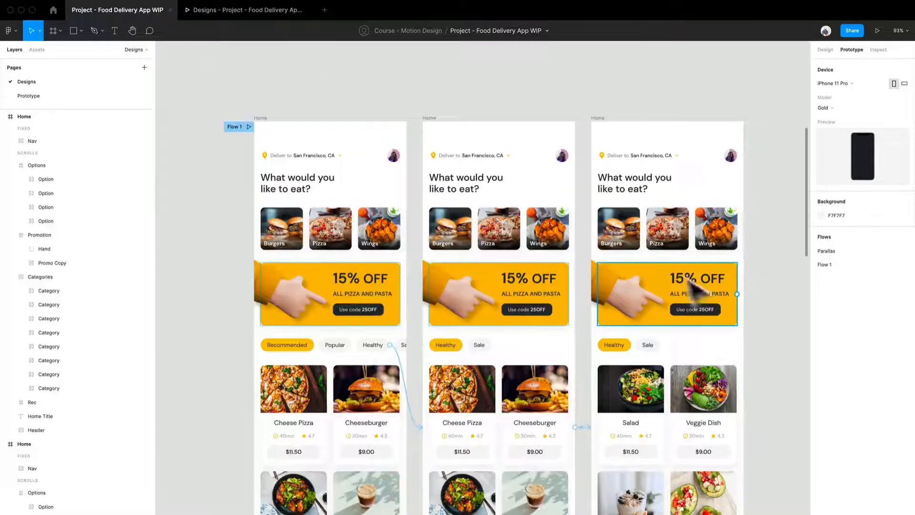
scroll(762, 333, down, 3)
click(582, 345)
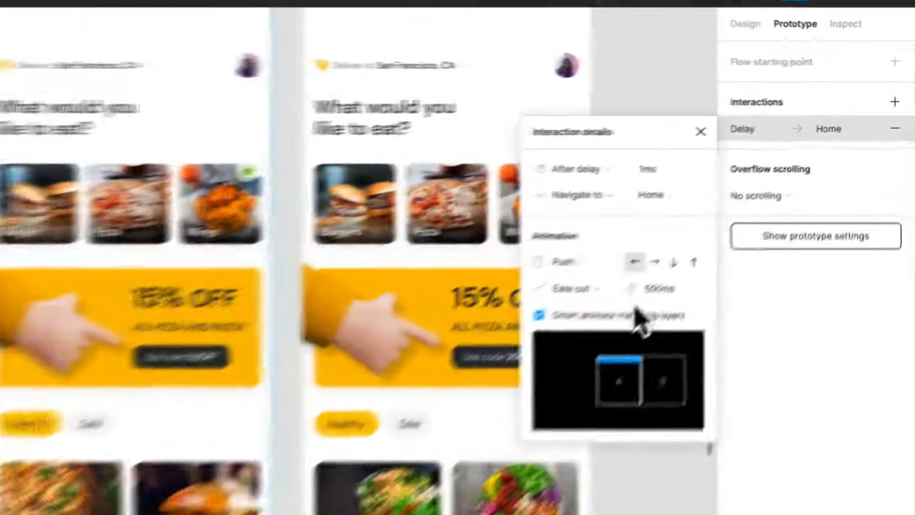
click(657, 292)
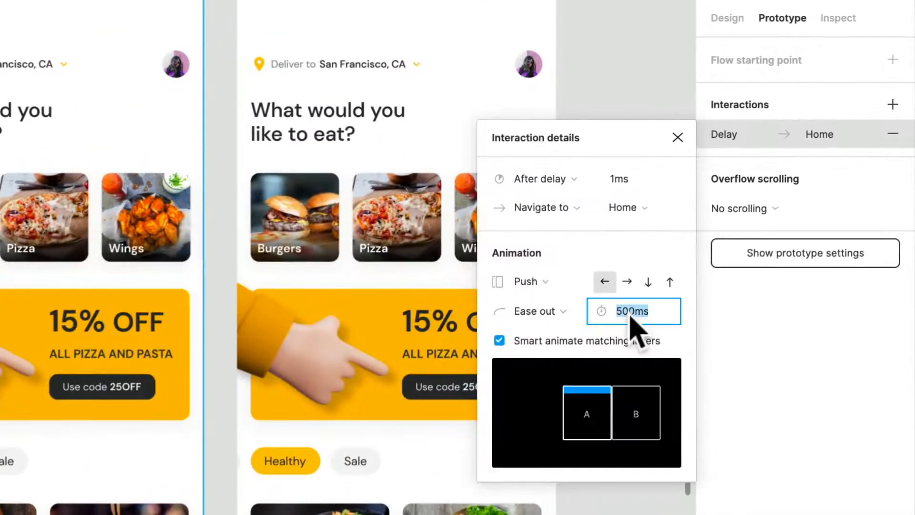
text(300)
key(Return)
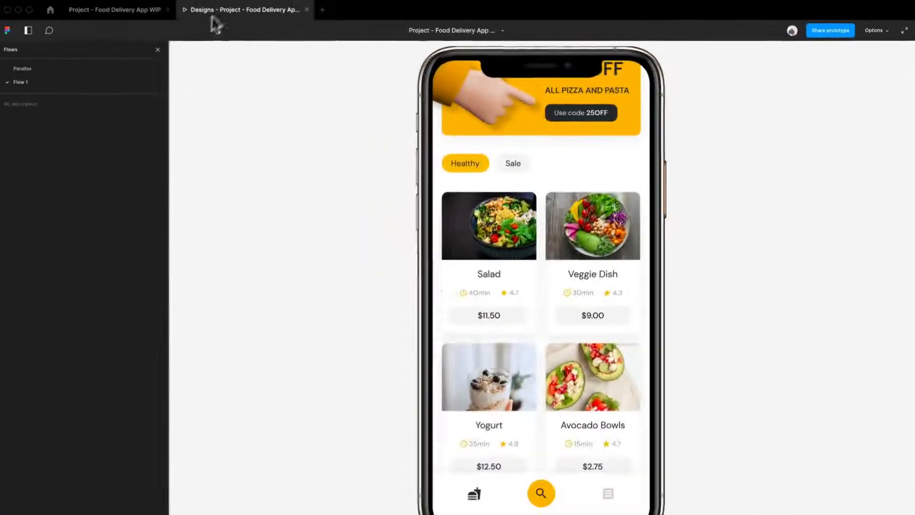
- Preview Flow 1 again, switch to the Healthy category and examine the healthy dish cards
scroll(414, 286, up, 10)
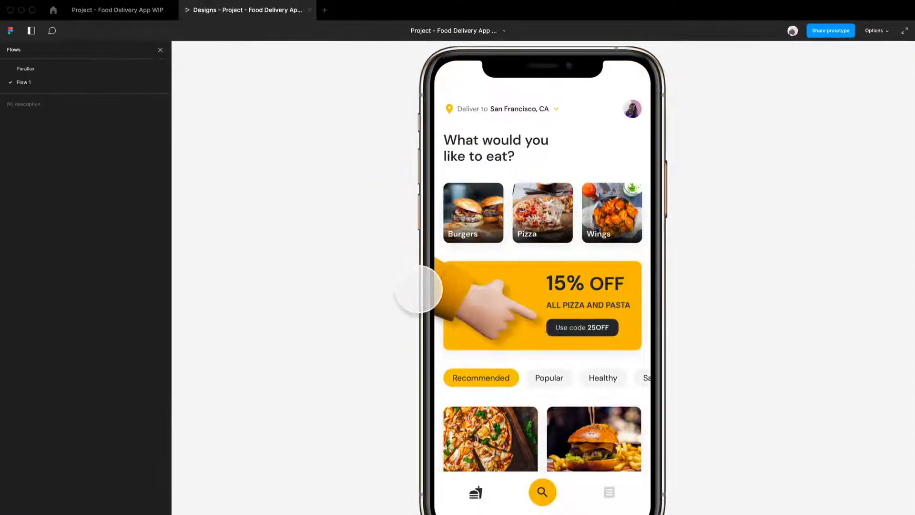
scroll(591, 343, down, 5)
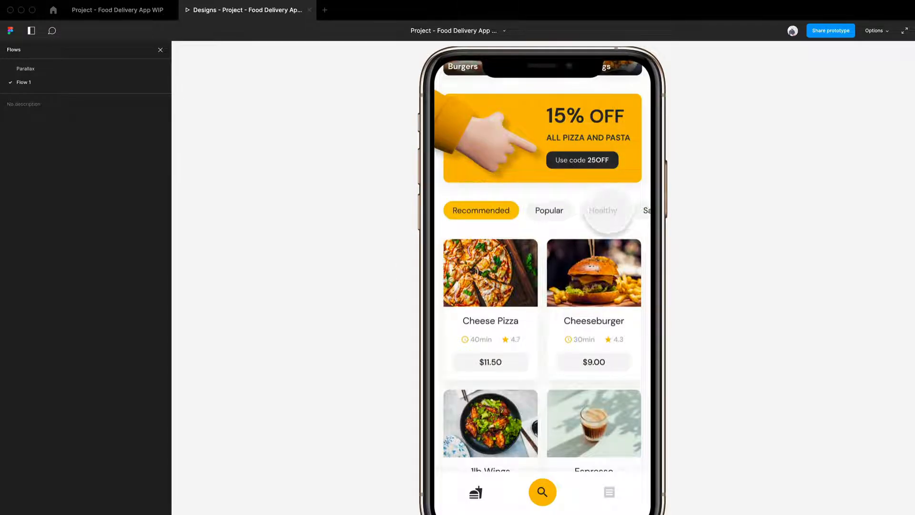
click(602, 210)
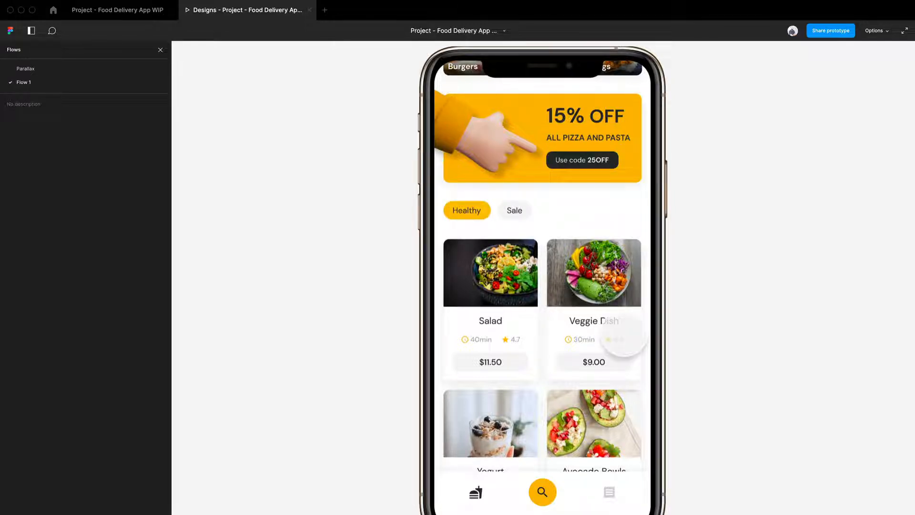
scroll(524, 303, down, 2)
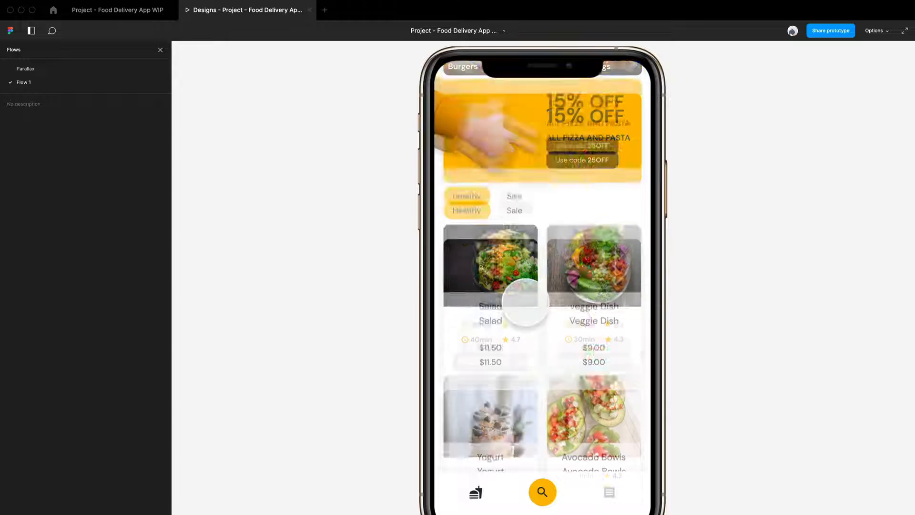
scroll(524, 307, down, 2)
scroll(526, 303, up, 4)
scroll(526, 305, down, 1)
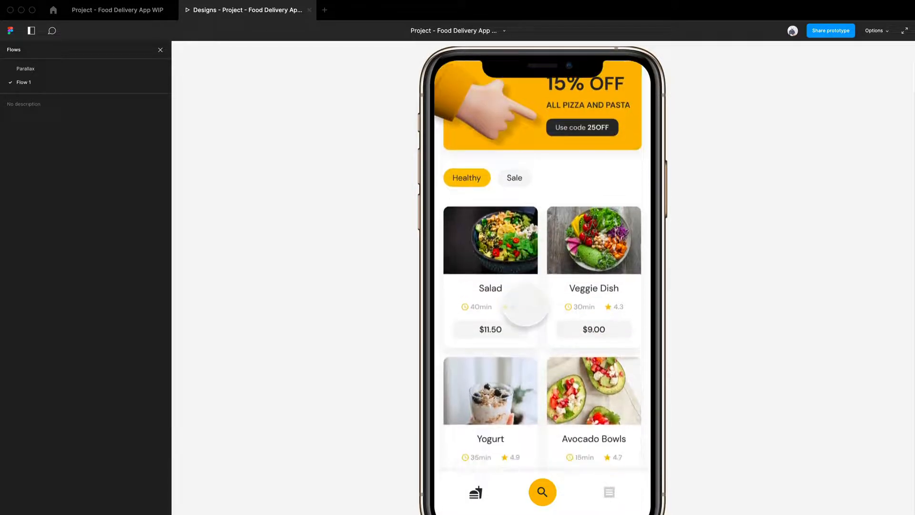
- Restart the Flow 1 preview and test switching from Recommended to Healthy with the dish cards in view
scroll(525, 303, down, 1)
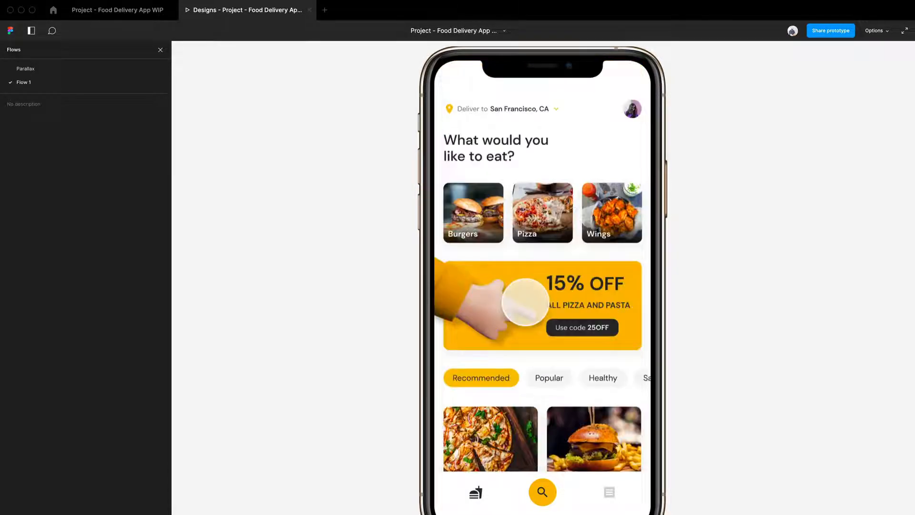
scroll(524, 303, down, 5)
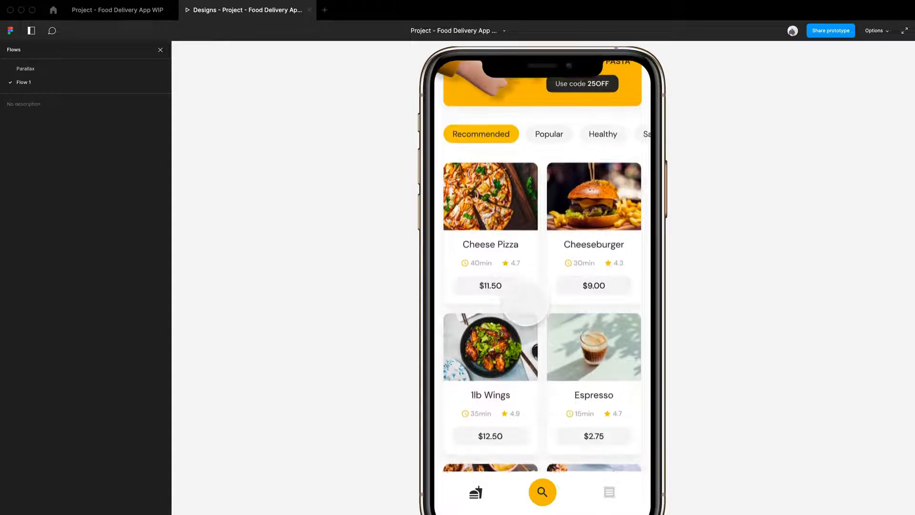
scroll(525, 304, down, 2)
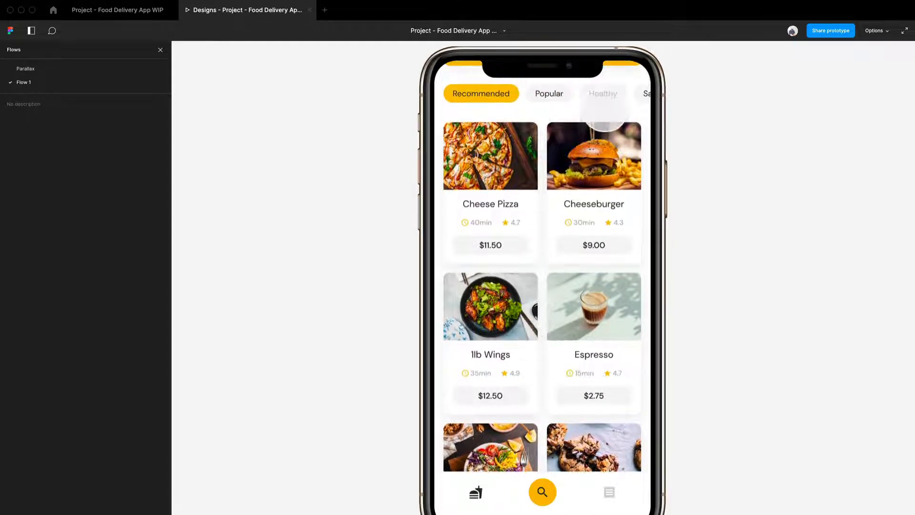
click(605, 94)
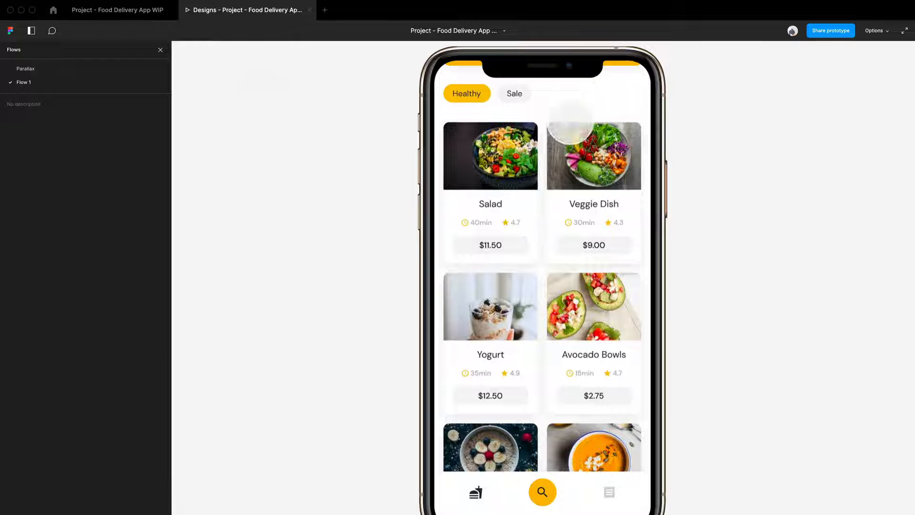
- Return to the design file and change the second Home screen's delayed interaction animation to Move in
click(139, 15)
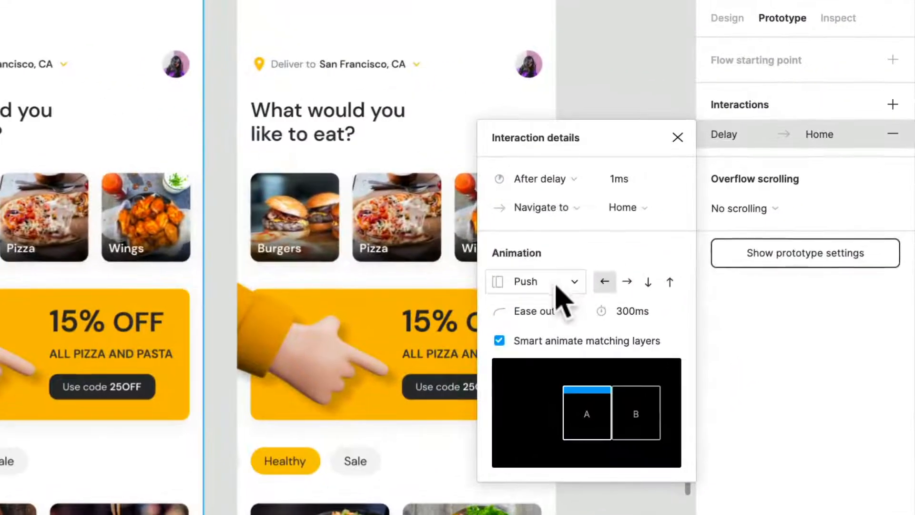
click(740, 175)
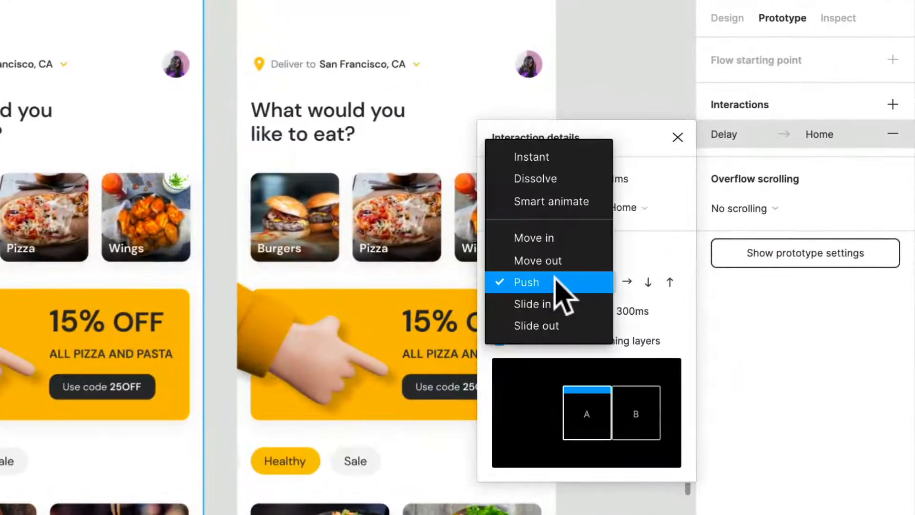
click(560, 243)
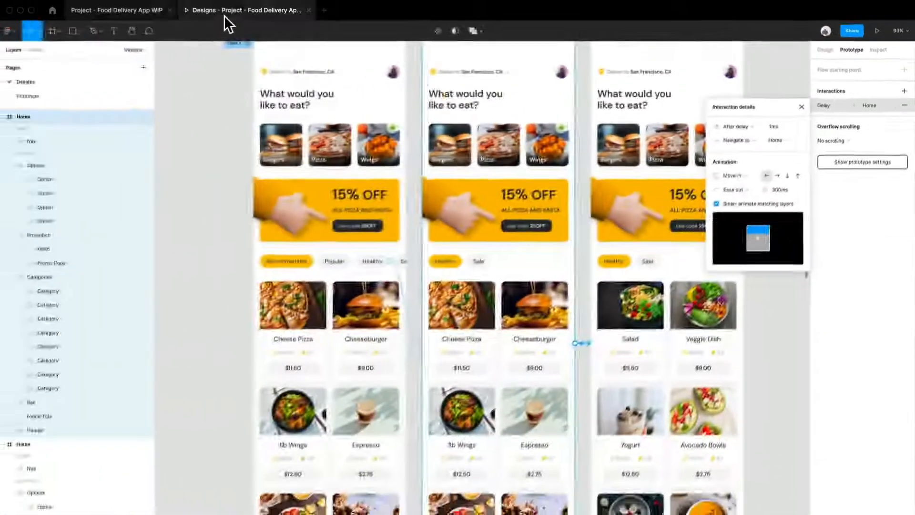
- Restart Flow 1 in the prototype preview and test the Move in animation by choosing the Healthy category
click(224, 13)
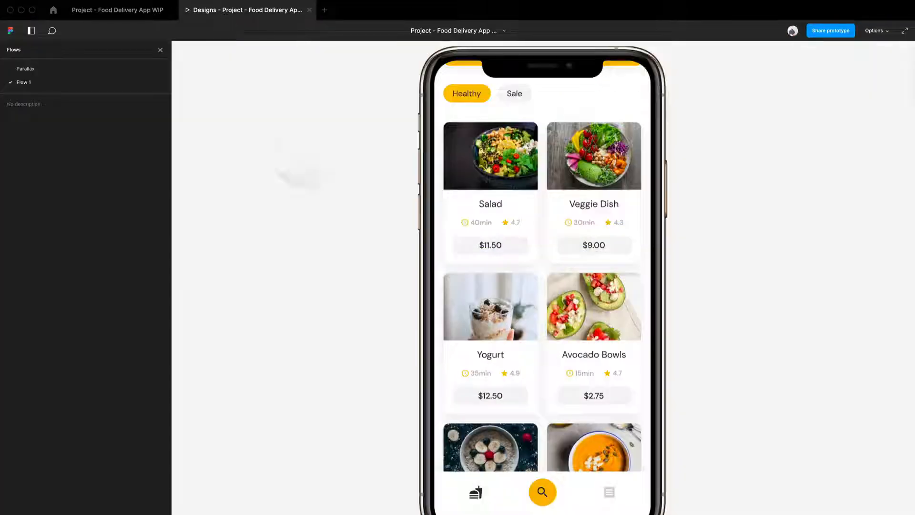
key(r)
scroll(542, 238, down, 3)
click(603, 219)
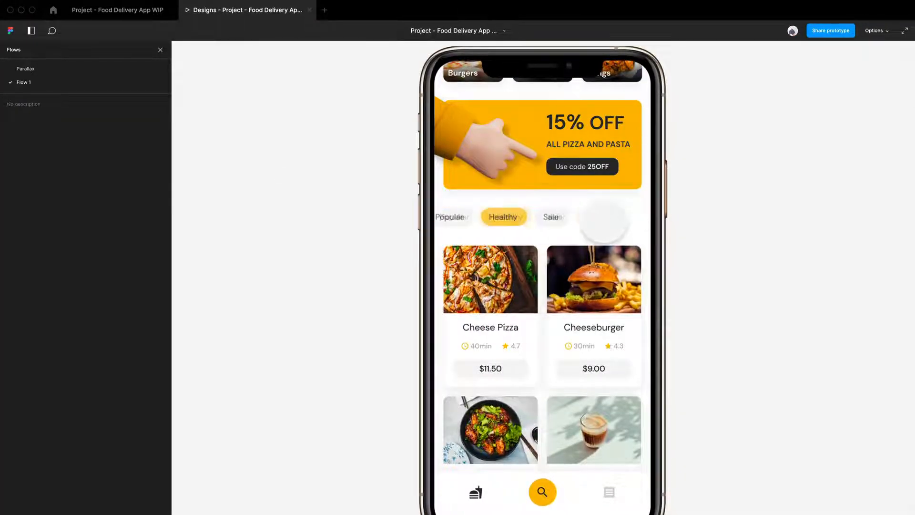
- Change the delayed interaction's animation to Slide in from the design file and preview the switch to Healthy
click(152, 13)
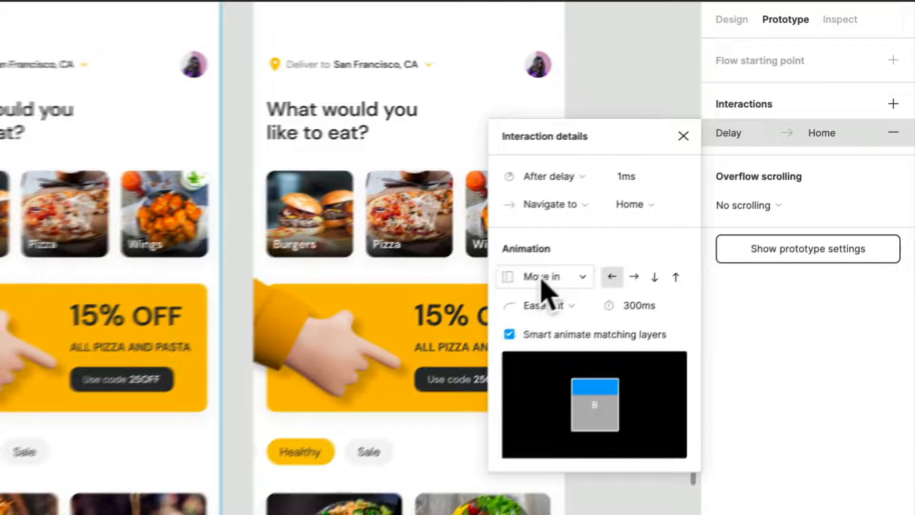
click(742, 175)
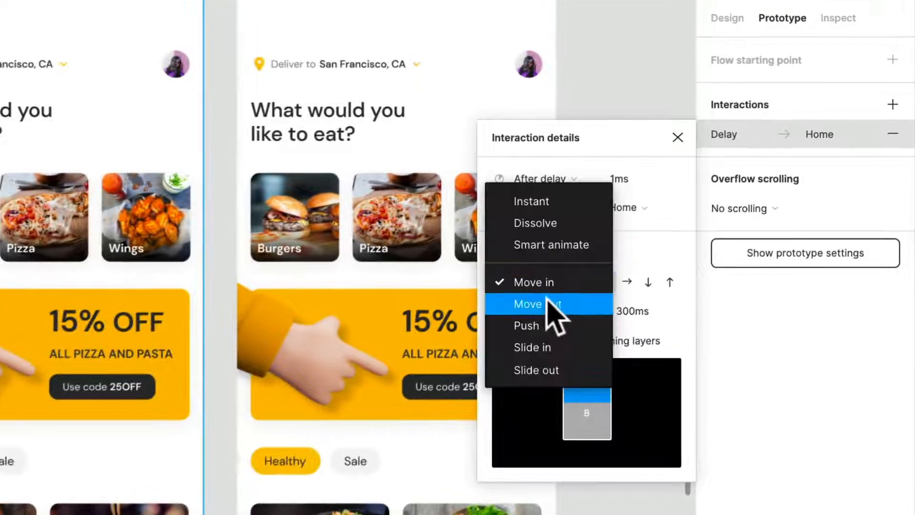
click(547, 347)
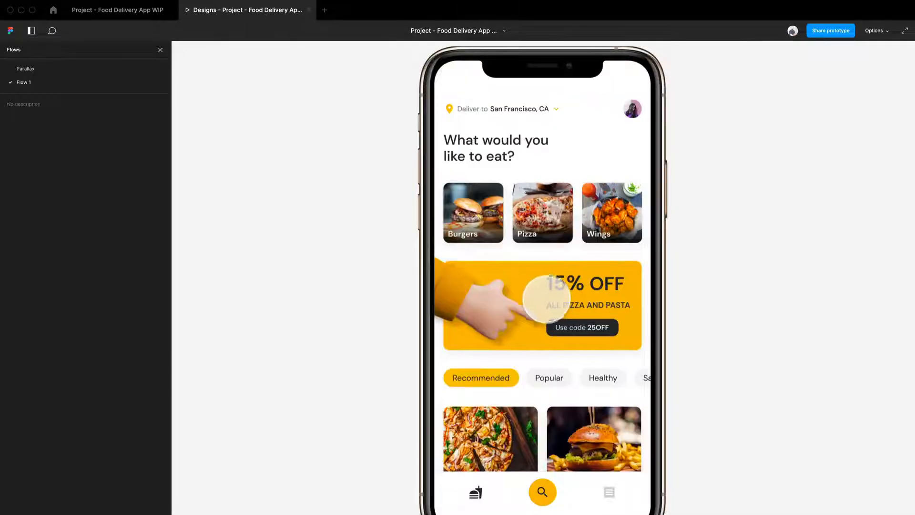
scroll(548, 305, down, 5)
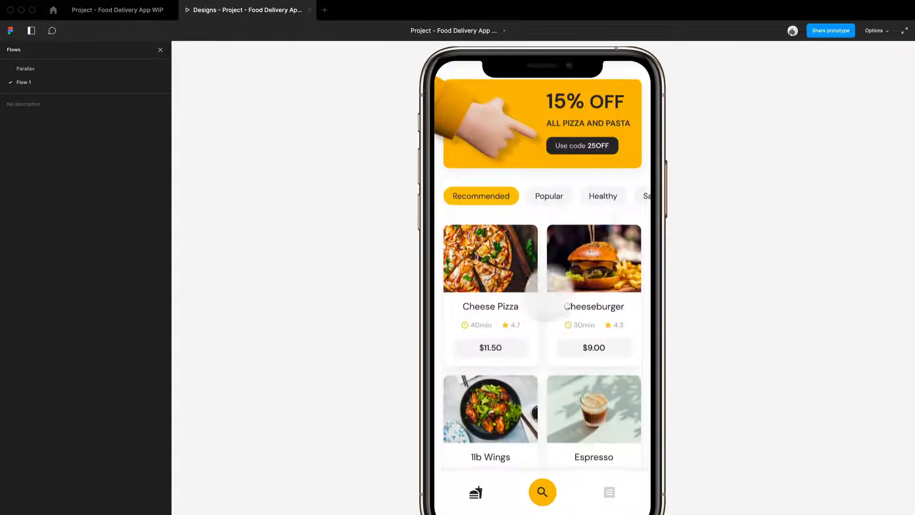
click(602, 196)
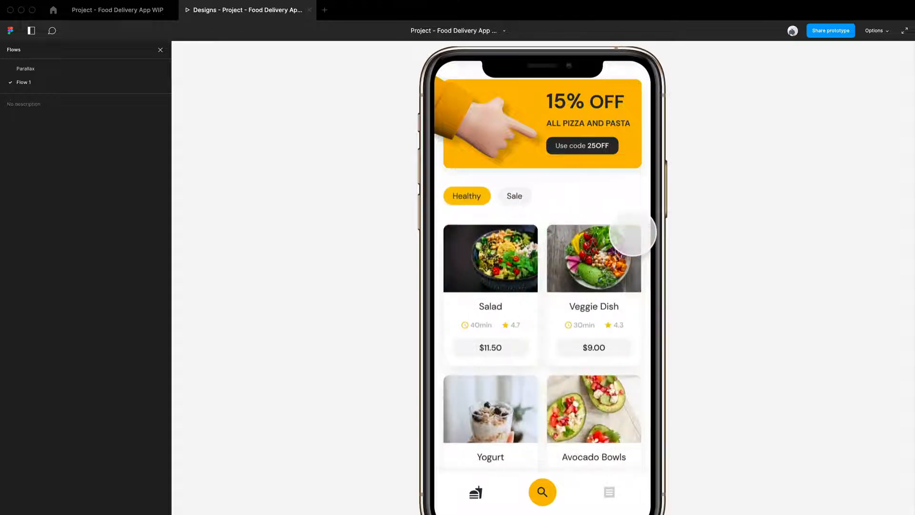
- Return to the design file and set the delayed interaction's animation to Push with a 400 ms duration
click(143, 14)
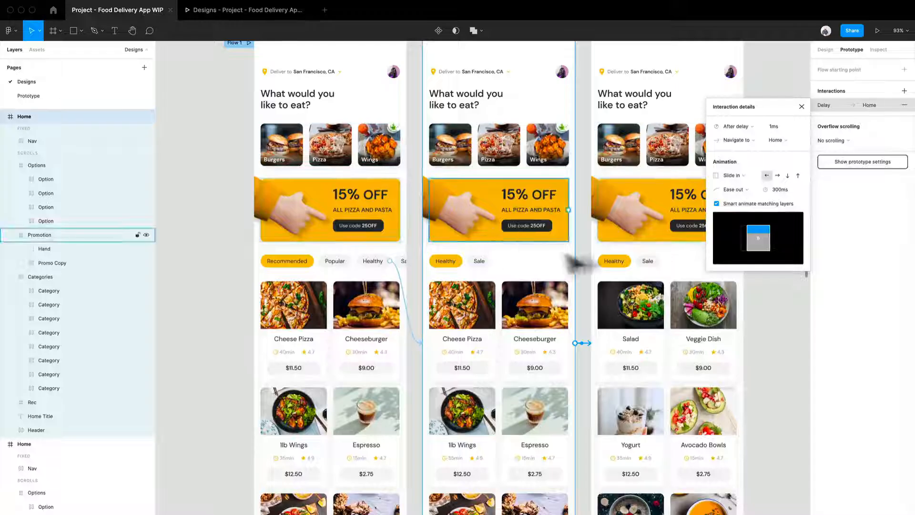
click(741, 174)
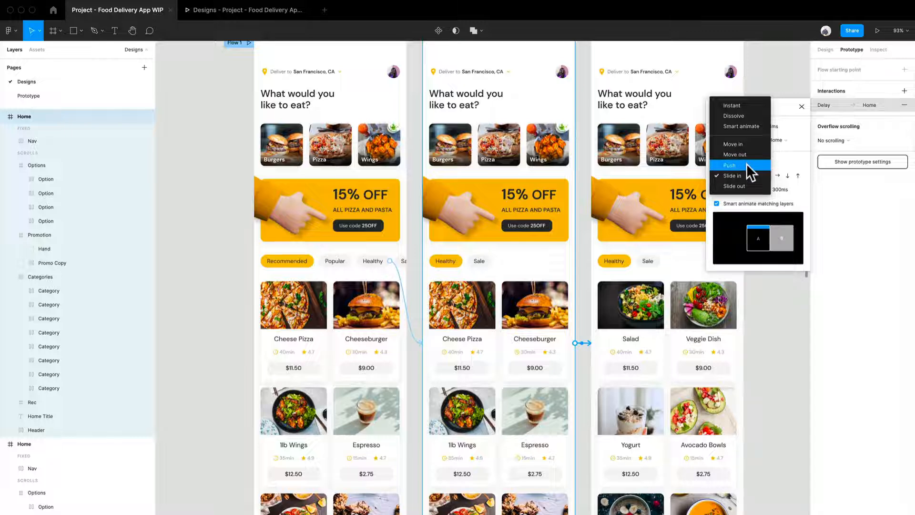
click(746, 163)
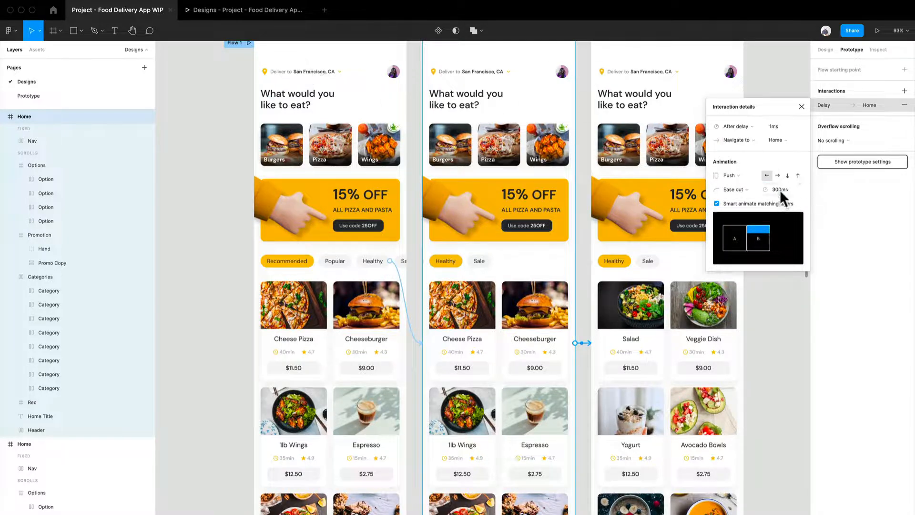
text(400)
key(Return)
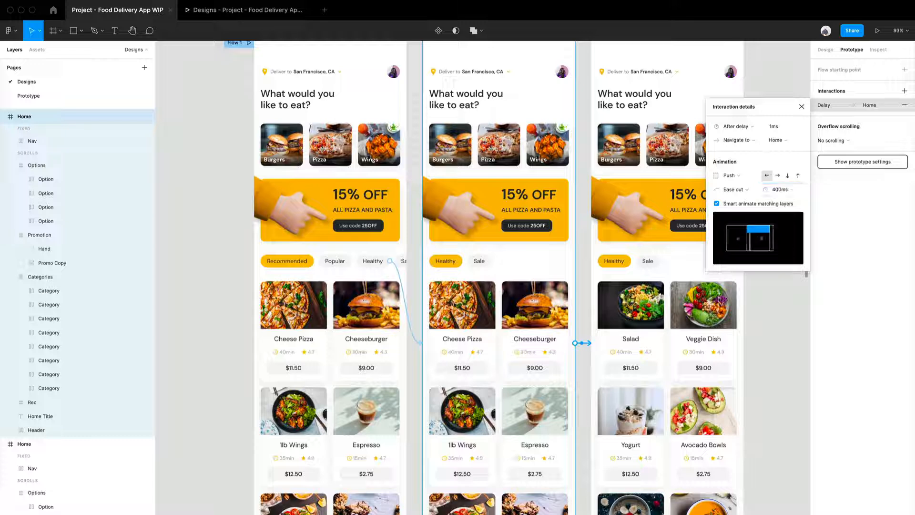
- Restart Flow 1 in the prototype preview, switch to Healthy from the top of the Home screen and view the dish cards
click(240, 13)
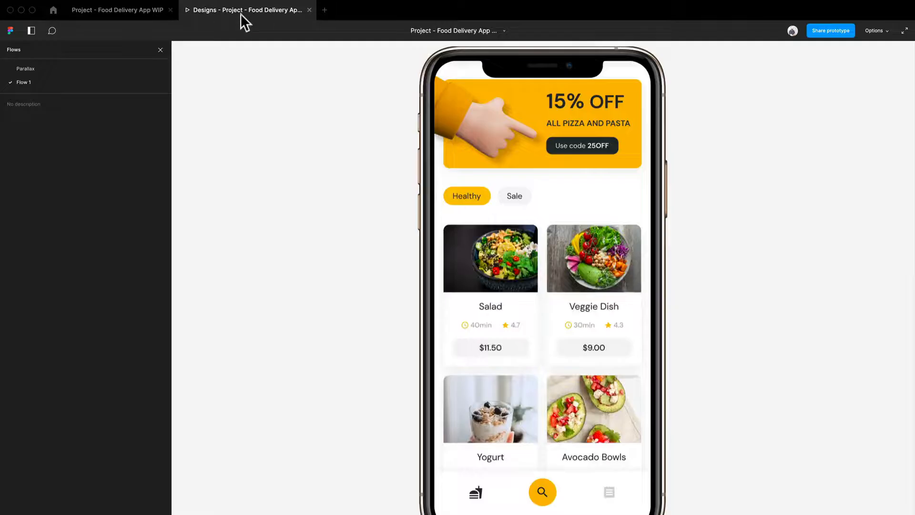
key(r)
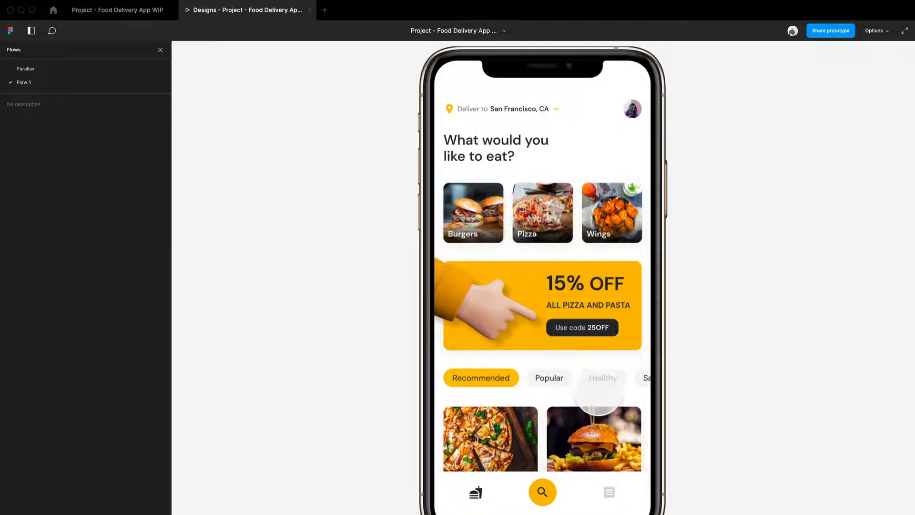
click(599, 387)
scroll(598, 387, down, 3)
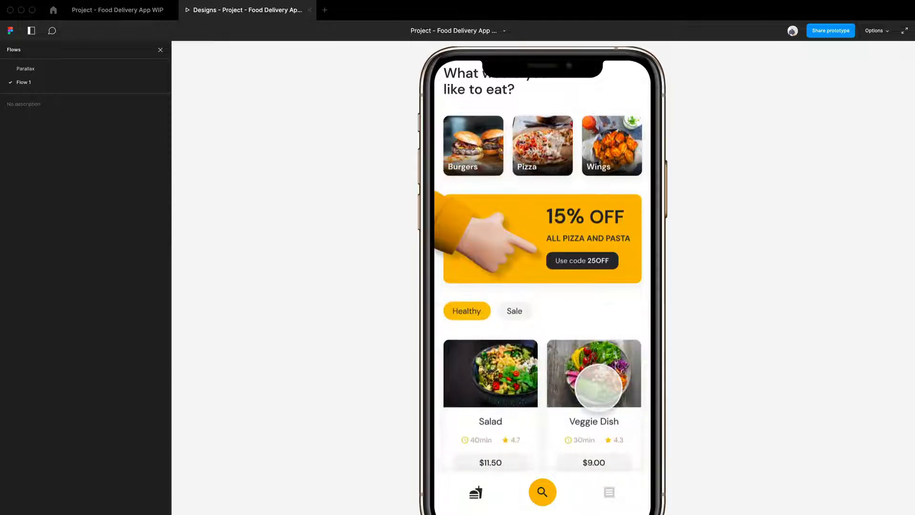
- Restart the flow once more and check the 400 ms Push animation by choosing Healthy while the Recommended dish cards are in view
key(r)
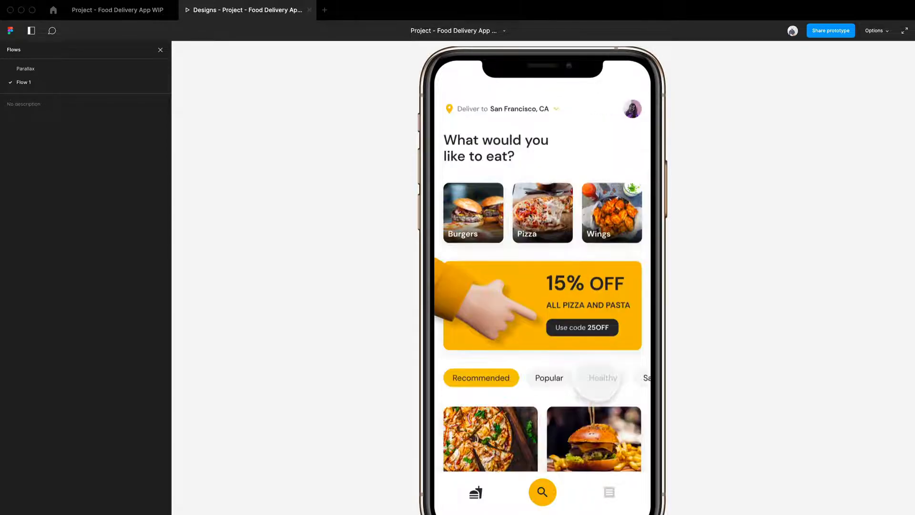
scroll(598, 381, down, 5)
scroll(593, 384, down, 3)
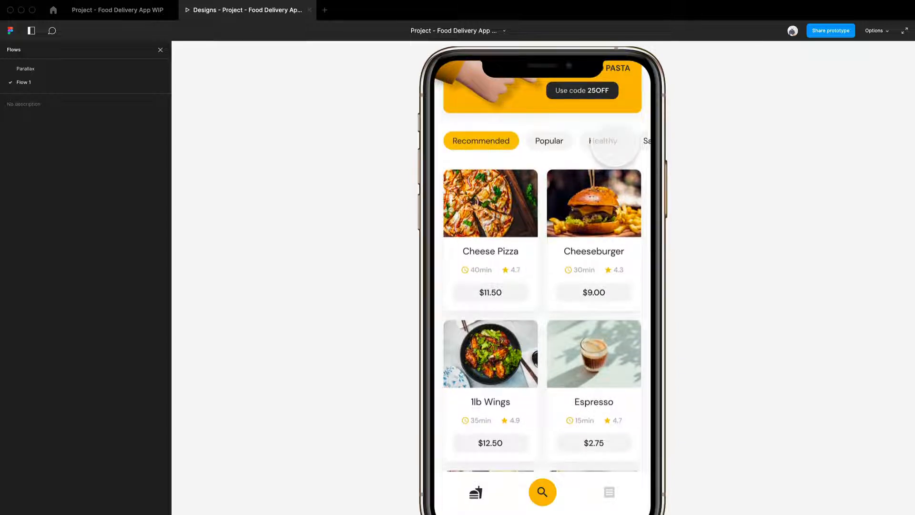
click(603, 143)
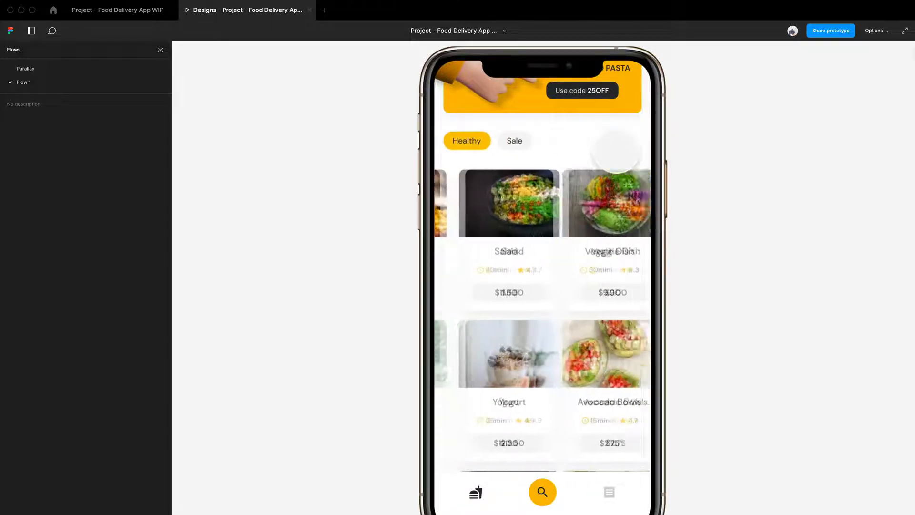